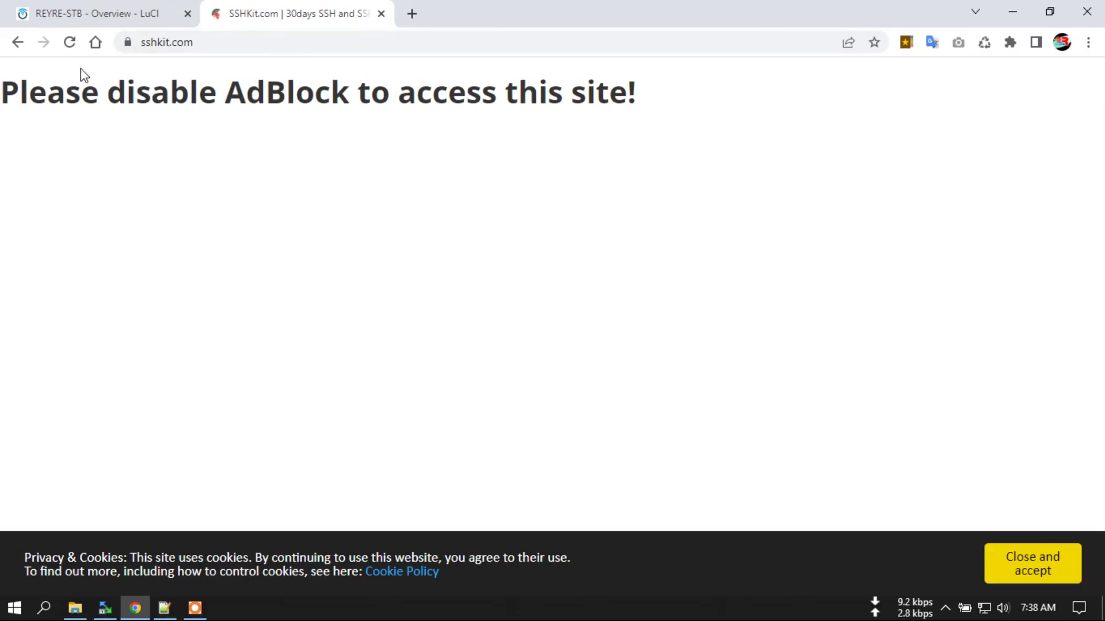
# Step: Reload sshkit.com and dismiss its AdBlock alert to check how the site responds
pyautogui.click(70, 44)
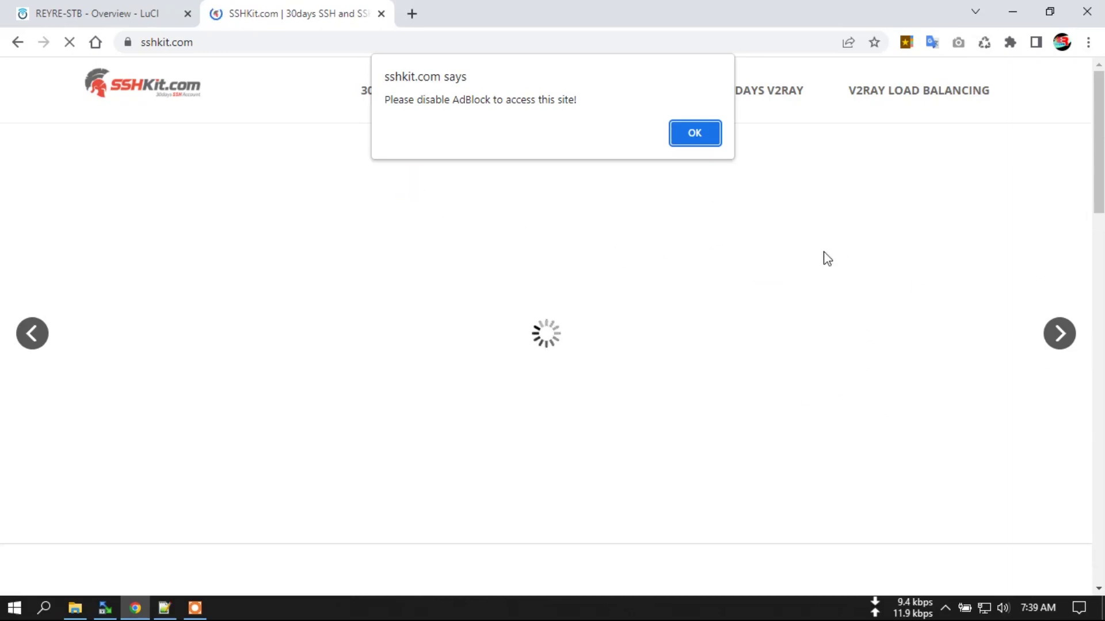
pyautogui.click(759, 233)
pyautogui.click(701, 144)
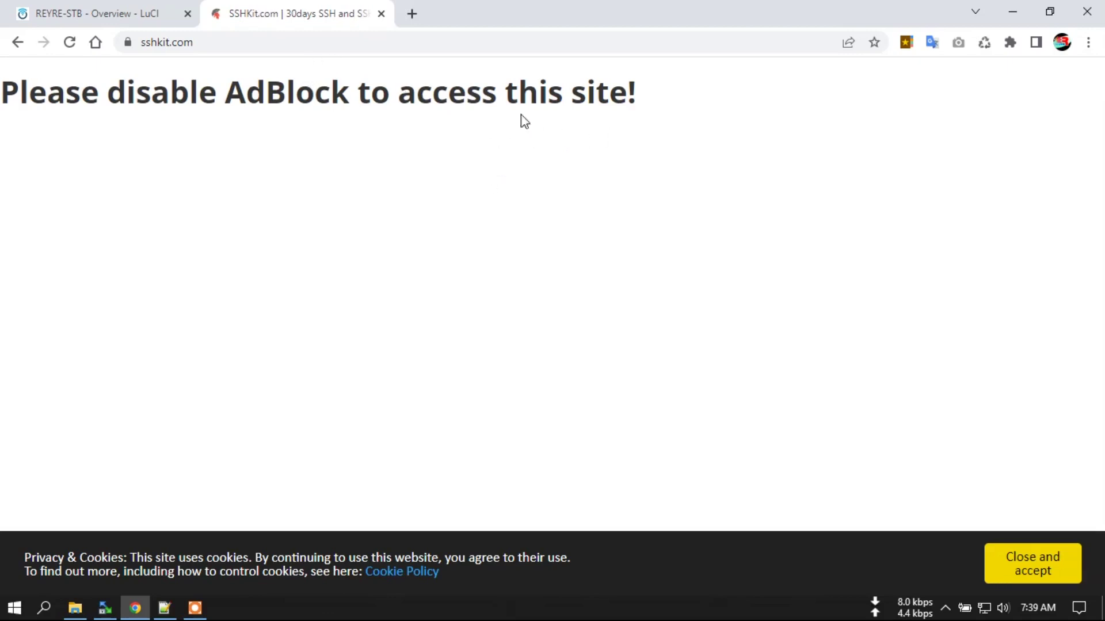
# Step: Switch to the router's LuCI page and view the AdGuard Home statistics dashboard
pyautogui.click(94, 10)
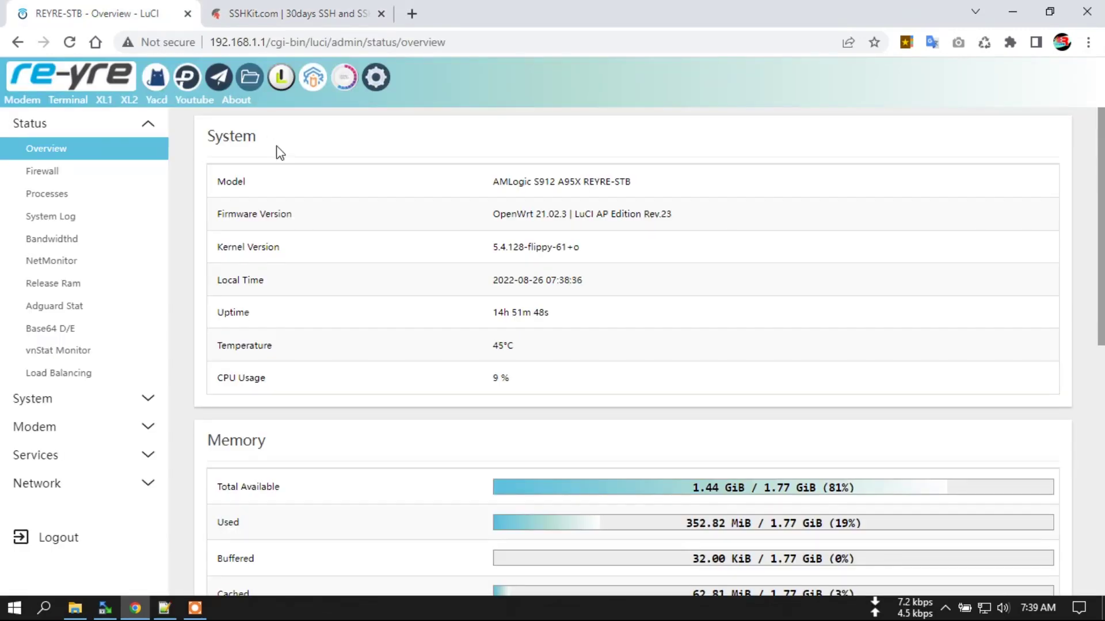
pyautogui.click(75, 311)
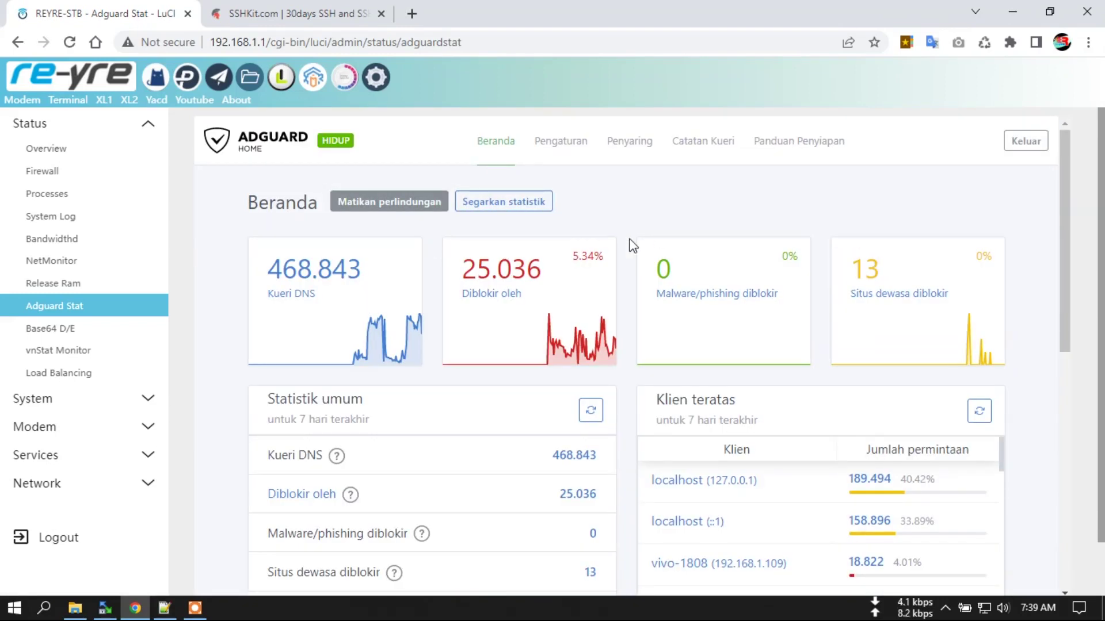
# Step: Examine the custom DNS server entries in OpenClash's global DNS settings, including the disabled dns.goo… and 94.140.… addresses
pyautogui.click(162, 83)
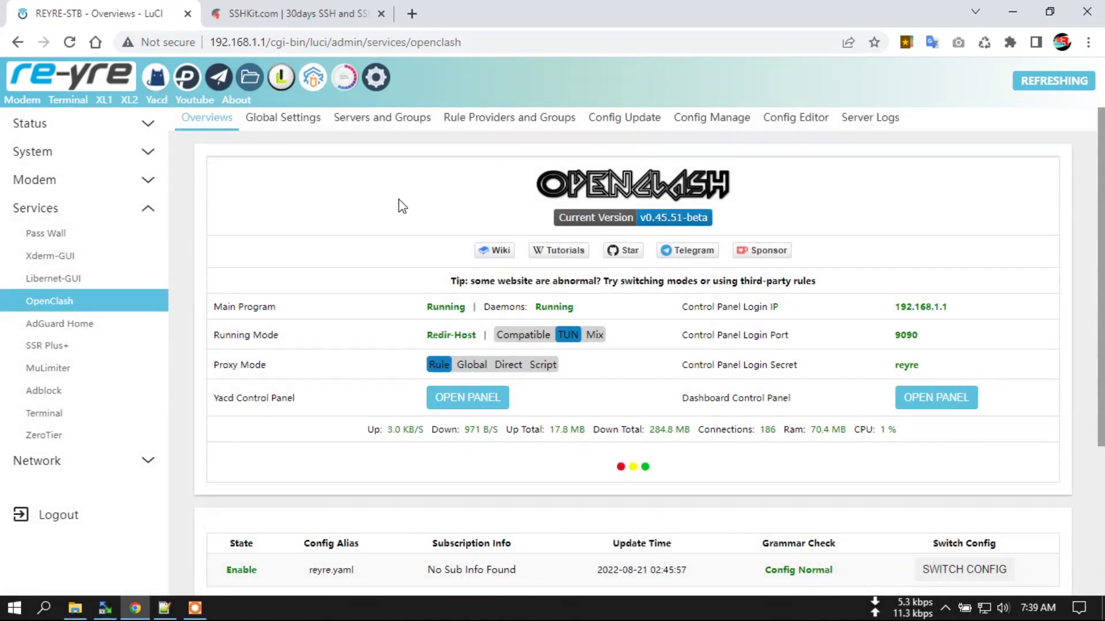
pyautogui.click(294, 124)
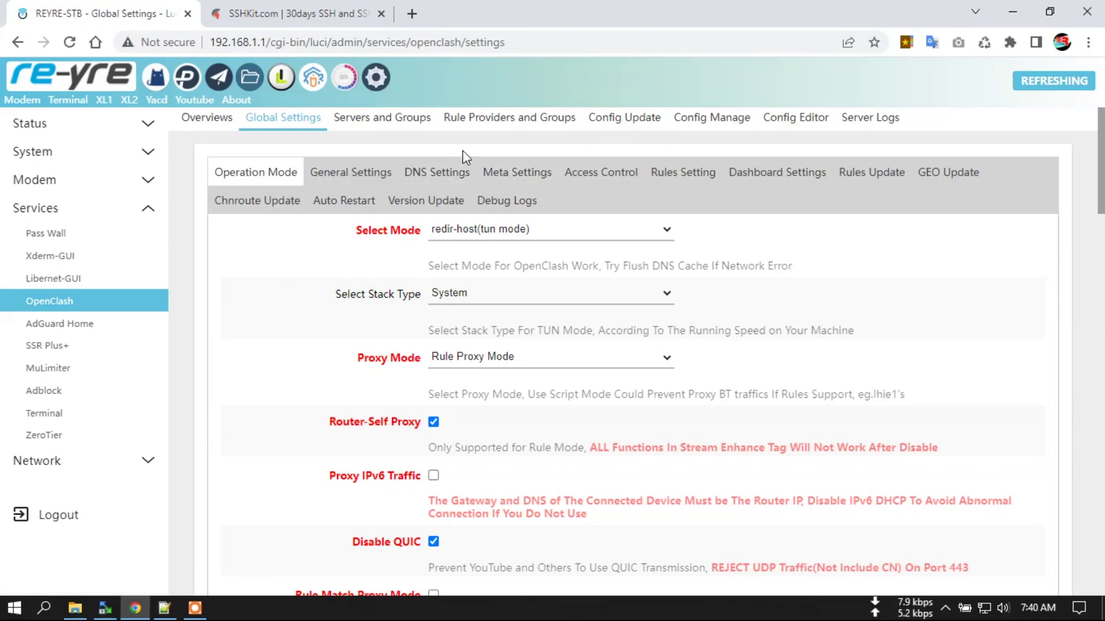
pyautogui.click(444, 173)
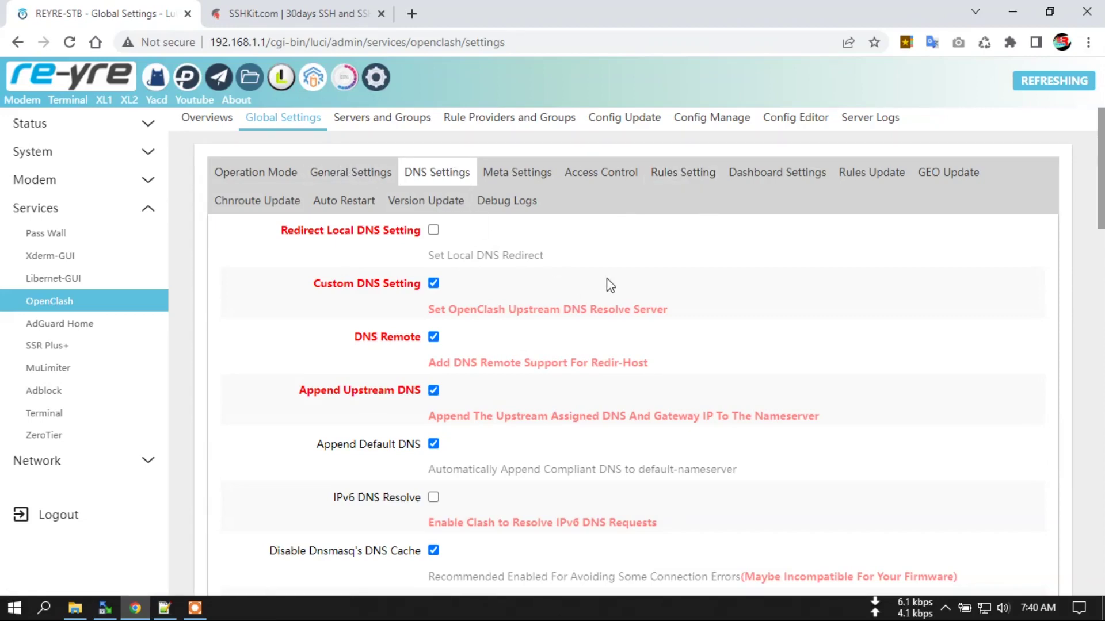
pyautogui.scroll(-4, 604, 281)
pyautogui.scroll(-7, 605, 285)
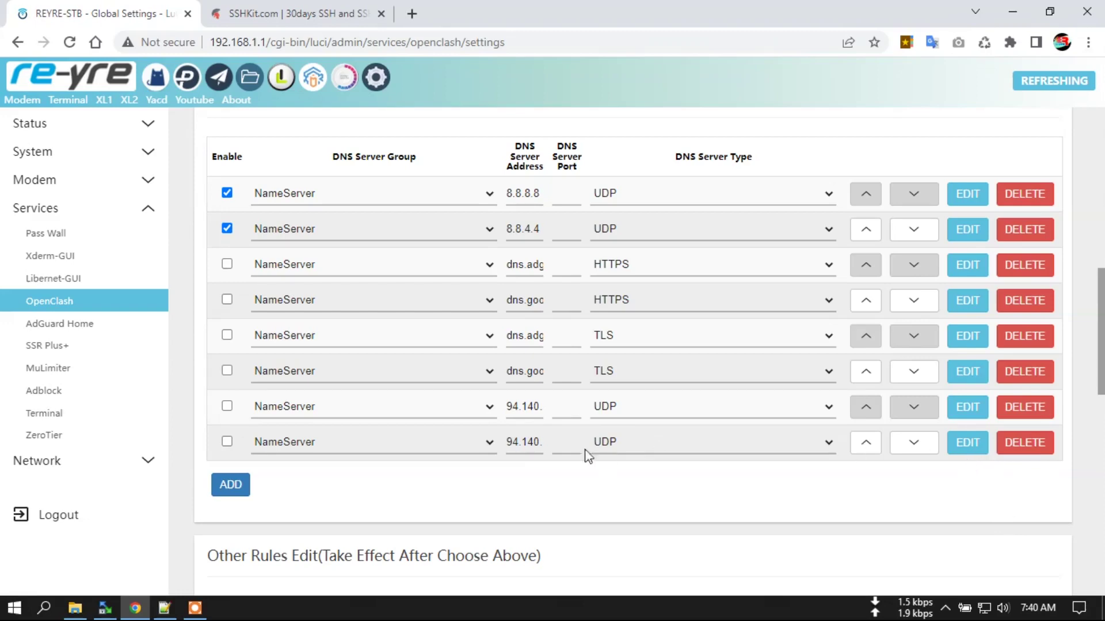
pyautogui.moveTo(509, 295); pyautogui.dragTo(543, 302)
pyautogui.moveTo(507, 407); pyautogui.dragTo(547, 409)
# Step: Recheck the SSHKit page's AdBlock notice and return to the OpenClash DNS server list
pyautogui.click(306, 2)
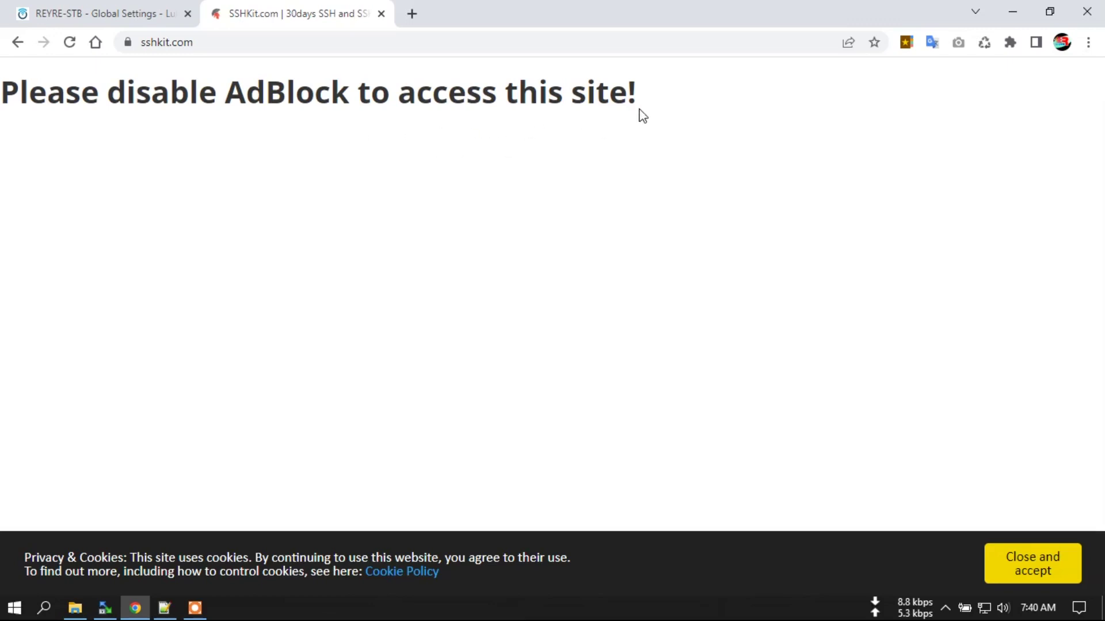
pyautogui.click(37, 8)
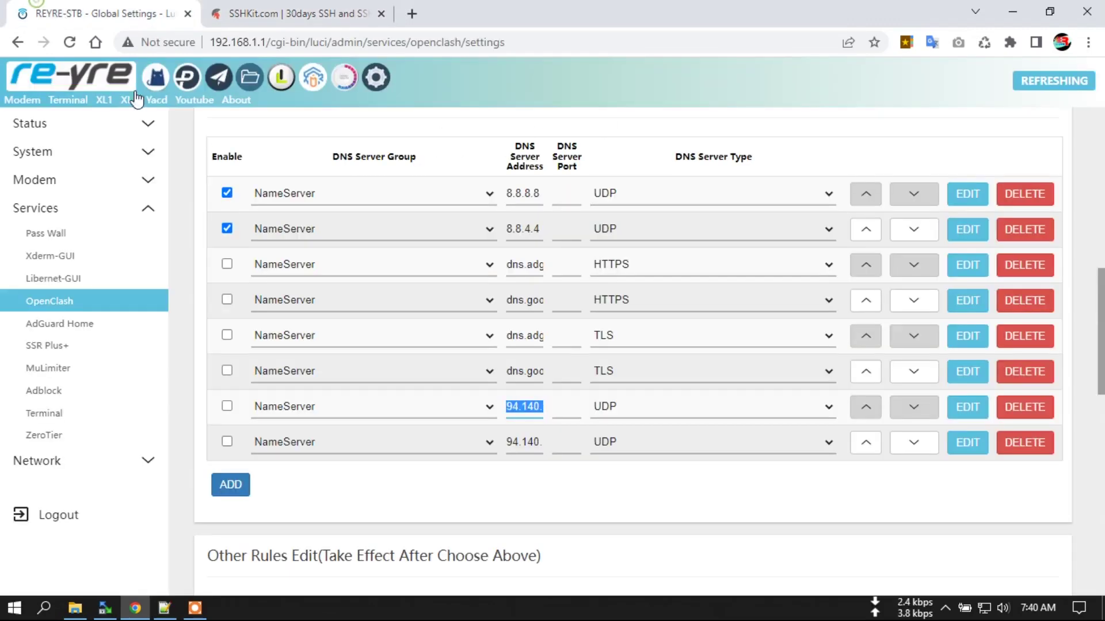
pyautogui.click(117, 125)
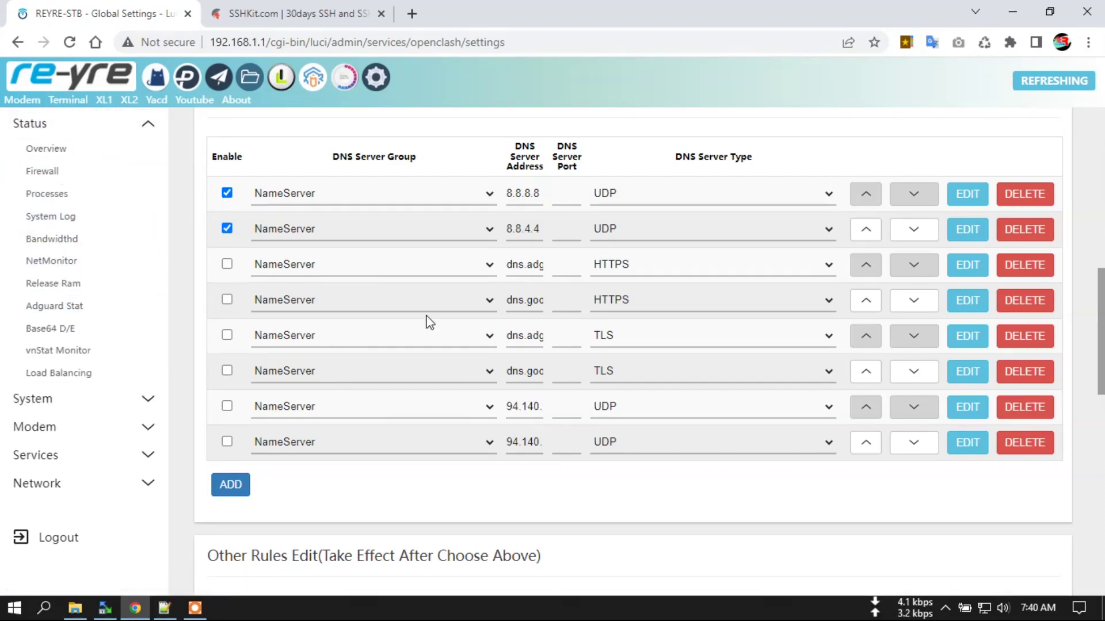
pyautogui.click(346, 14)
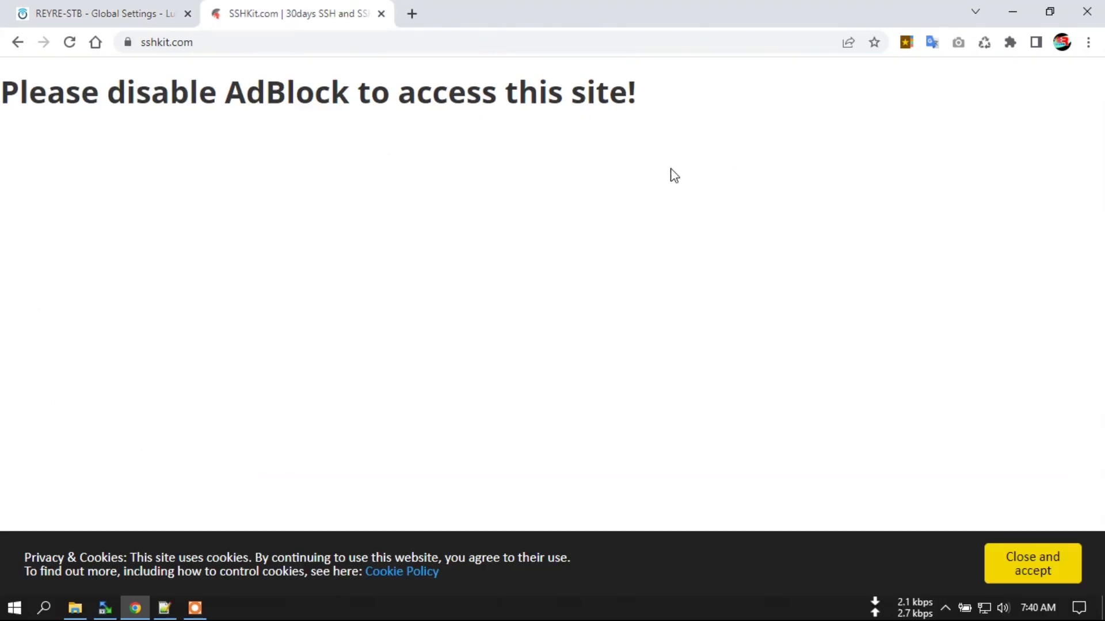
pyautogui.click(94, 17)
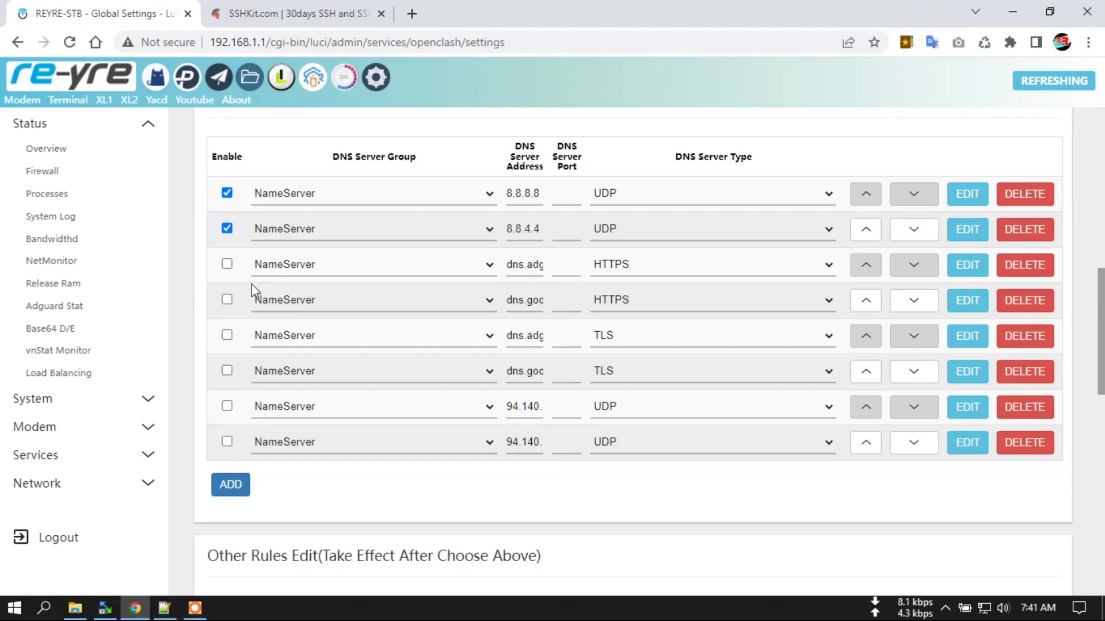
# Step: Review the enabled OpenClash DNS options, such as Custom DNS Setting and Append Upstream DNS, together with the custom server list
pyautogui.scroll(4, 432, 378)
pyautogui.scroll(4, 380, 362)
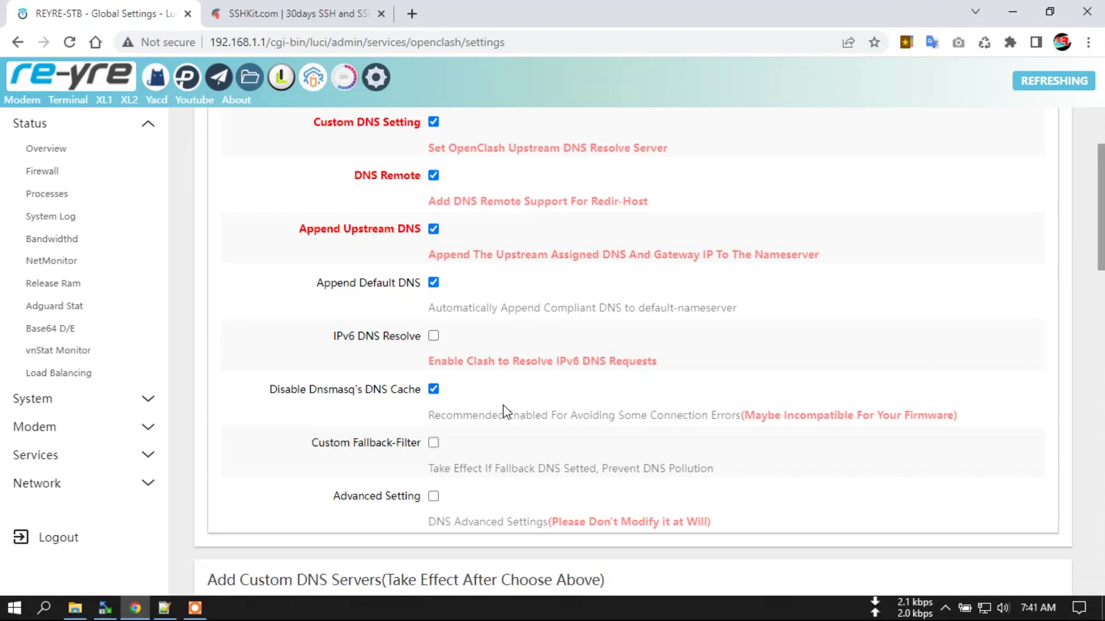
pyautogui.scroll(-3, 661, 427)
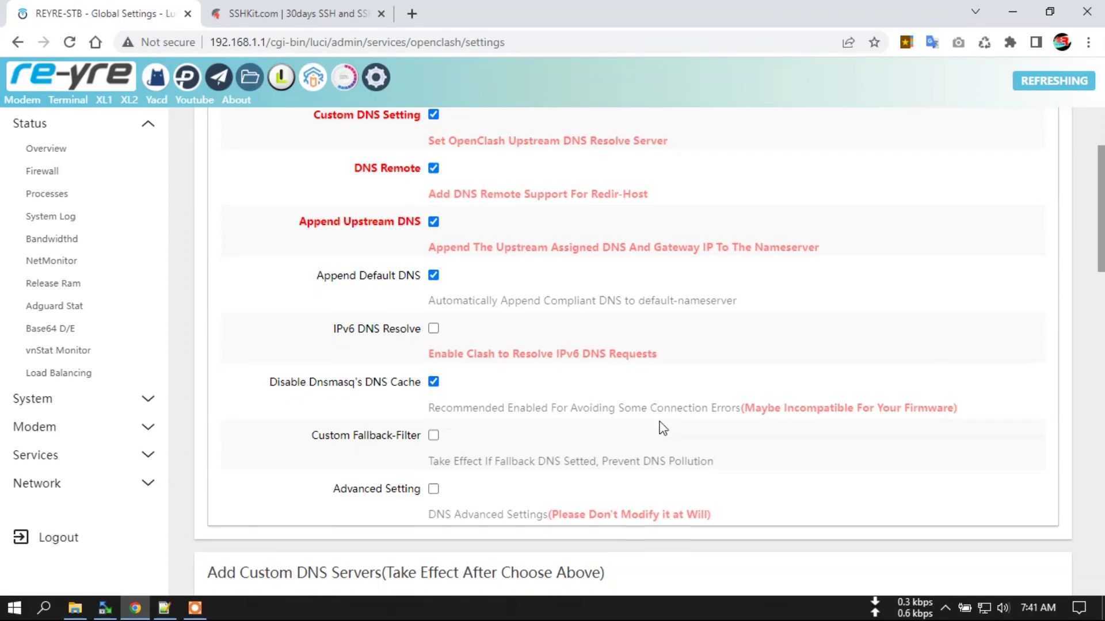
pyautogui.scroll(3, 661, 420)
pyautogui.scroll(-2, 702, 478)
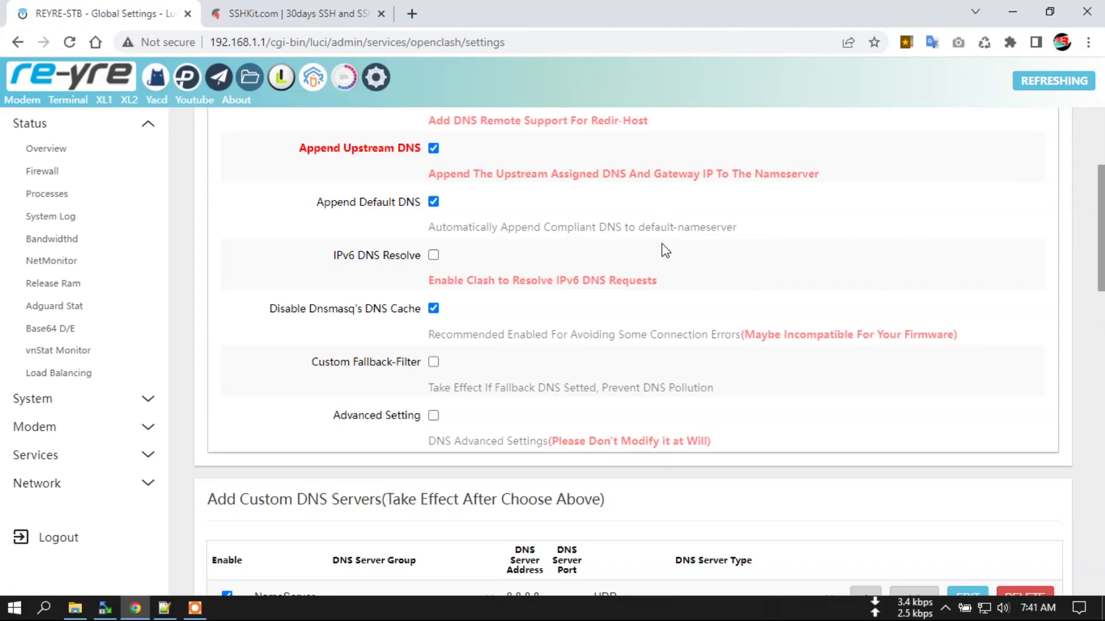
pyautogui.scroll(1, 661, 262)
pyautogui.scroll(3, 661, 264)
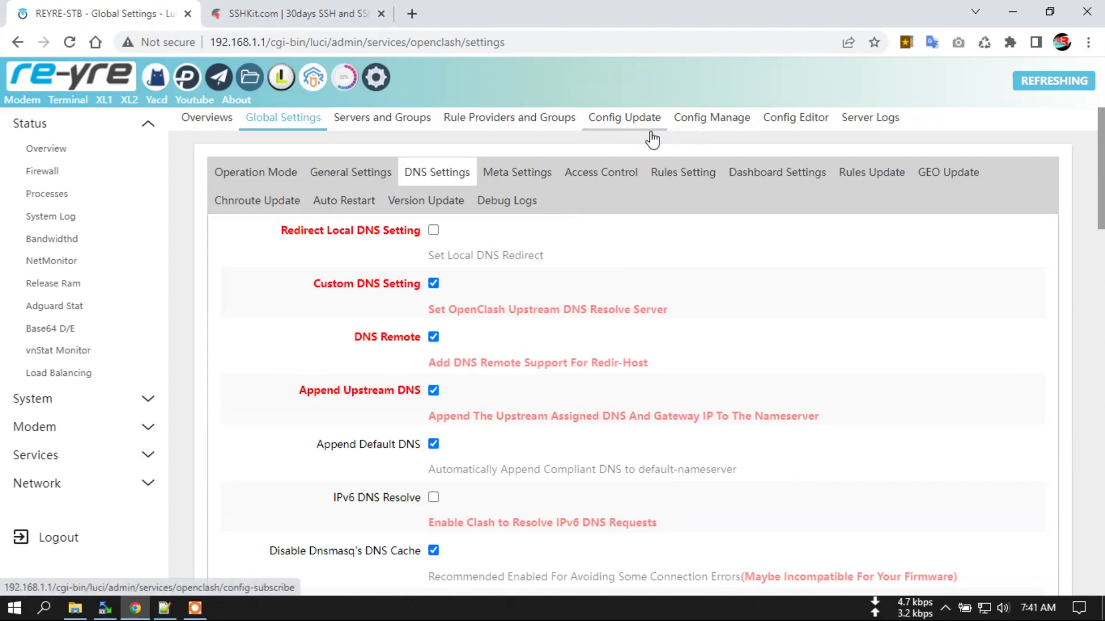
pyautogui.scroll(-3, 685, 336)
pyautogui.scroll(-3, 693, 346)
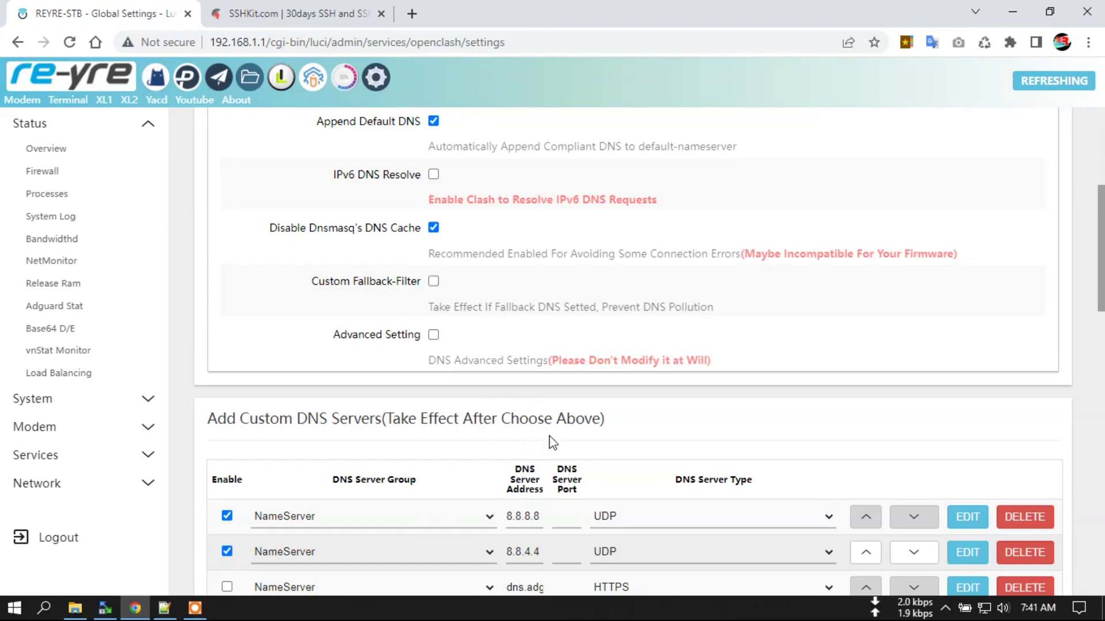
pyautogui.scroll(1, 543, 443)
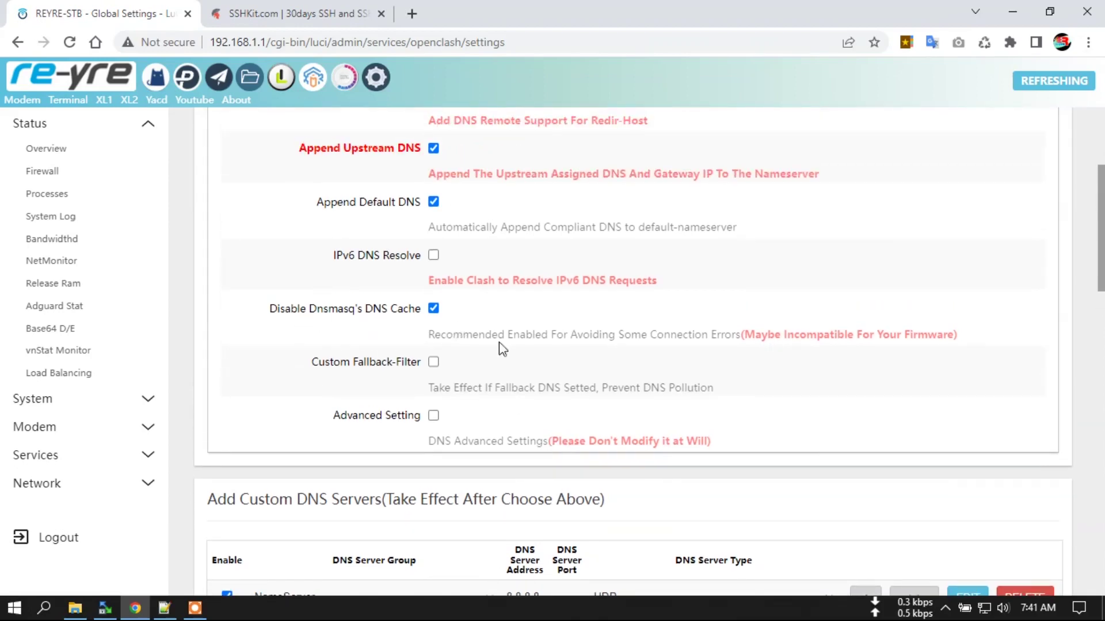
pyautogui.scroll(3, 624, 399)
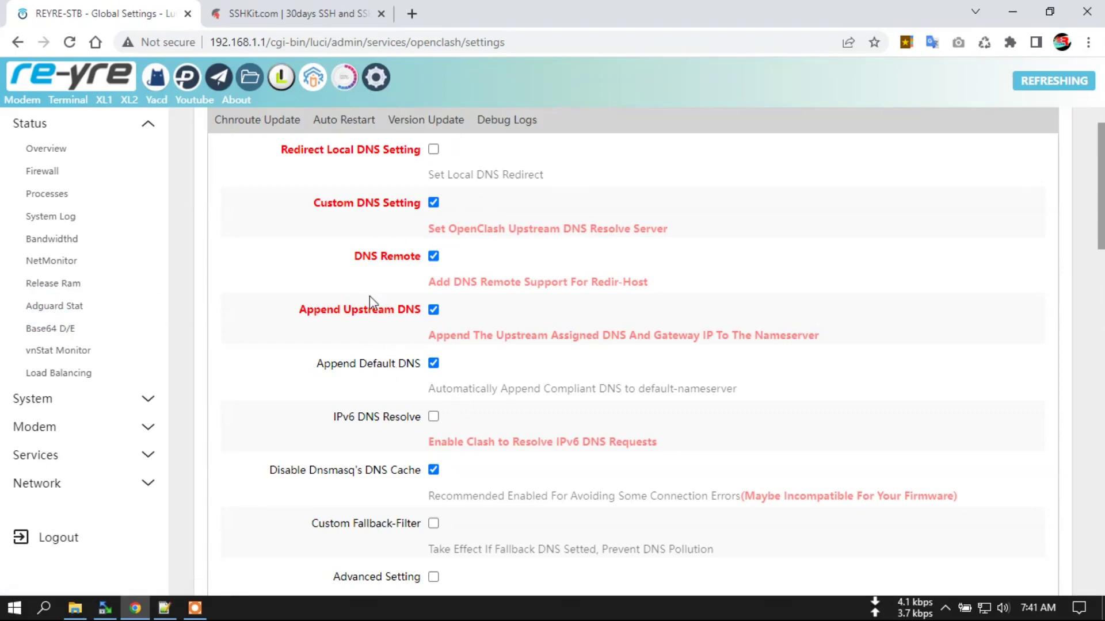
pyautogui.scroll(-8, 371, 303)
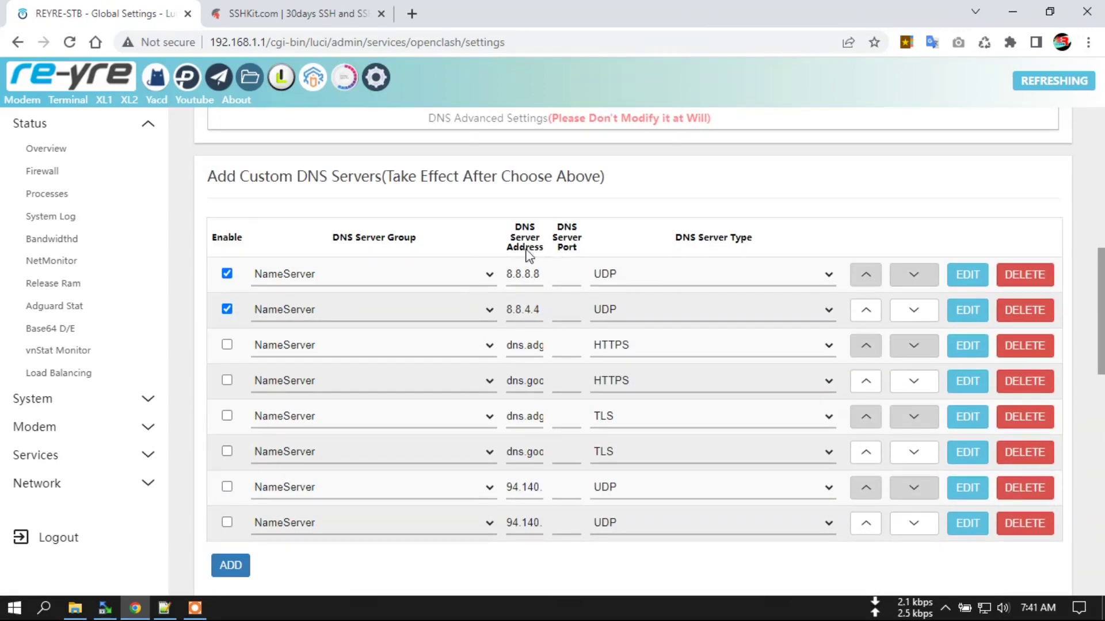
pyautogui.scroll(10, 538, 288)
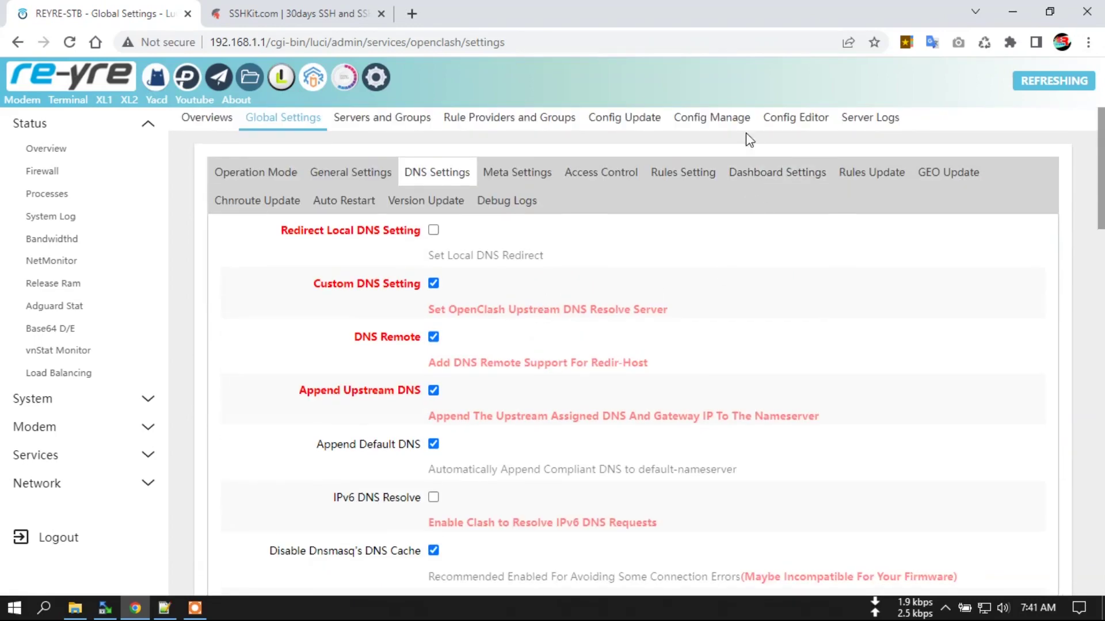
# Step: Inspect the nameserver and default-nameserver entries in the running configuration on OpenClash's Config Manage page
pyautogui.click(719, 118)
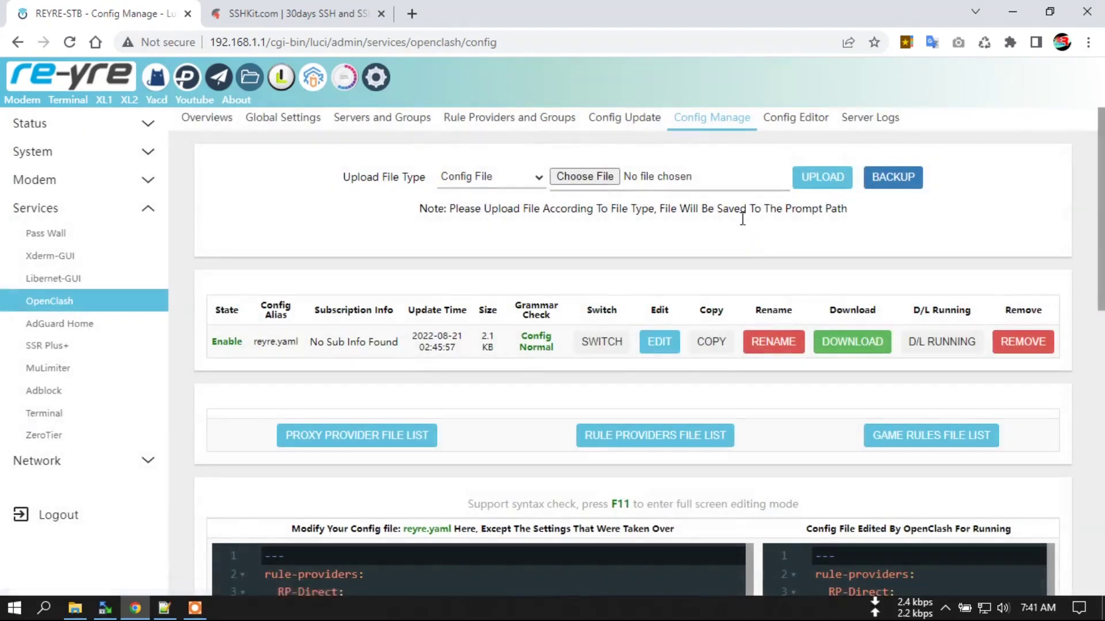
pyautogui.scroll(-8, 828, 412)
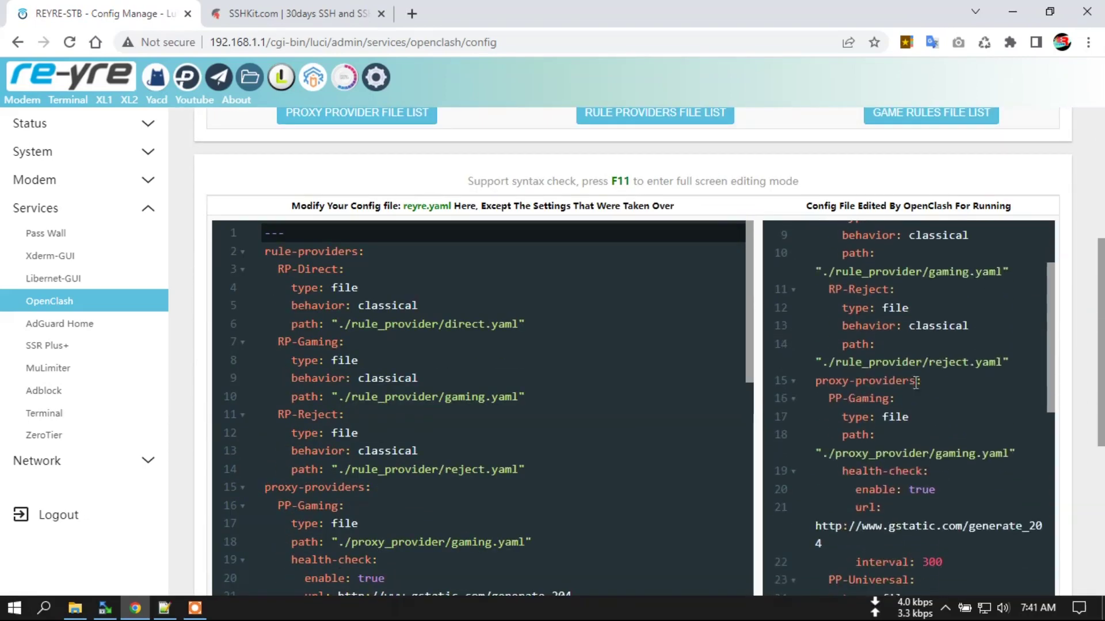
pyautogui.scroll(-4, 1058, 332)
pyautogui.scroll(-4, 968, 320)
pyautogui.scroll(-8, 969, 320)
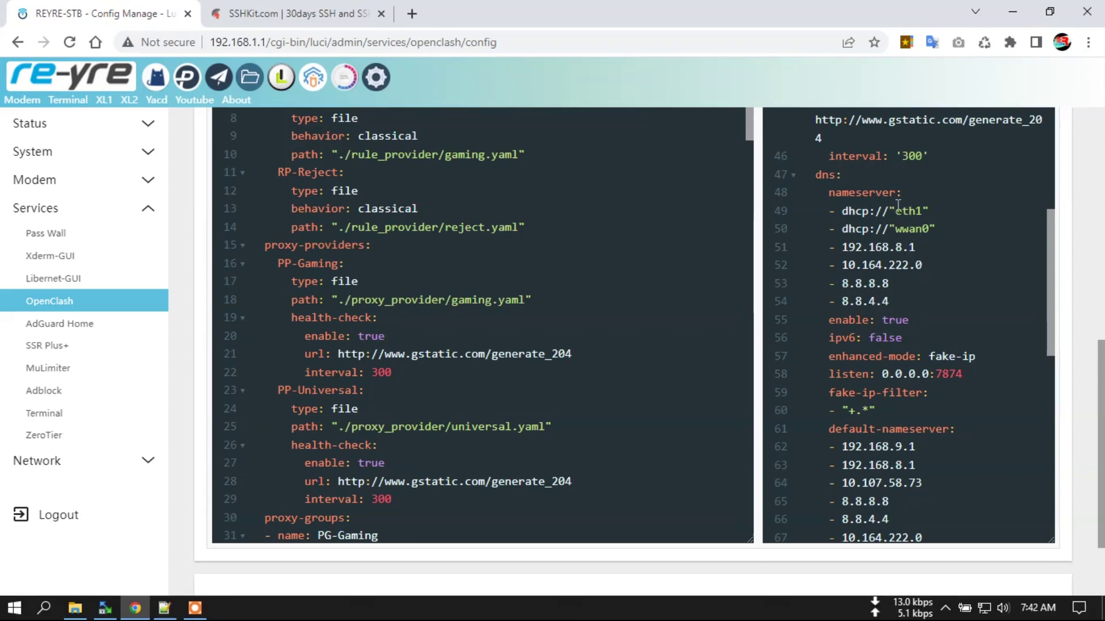
pyautogui.scroll(-2, 913, 317)
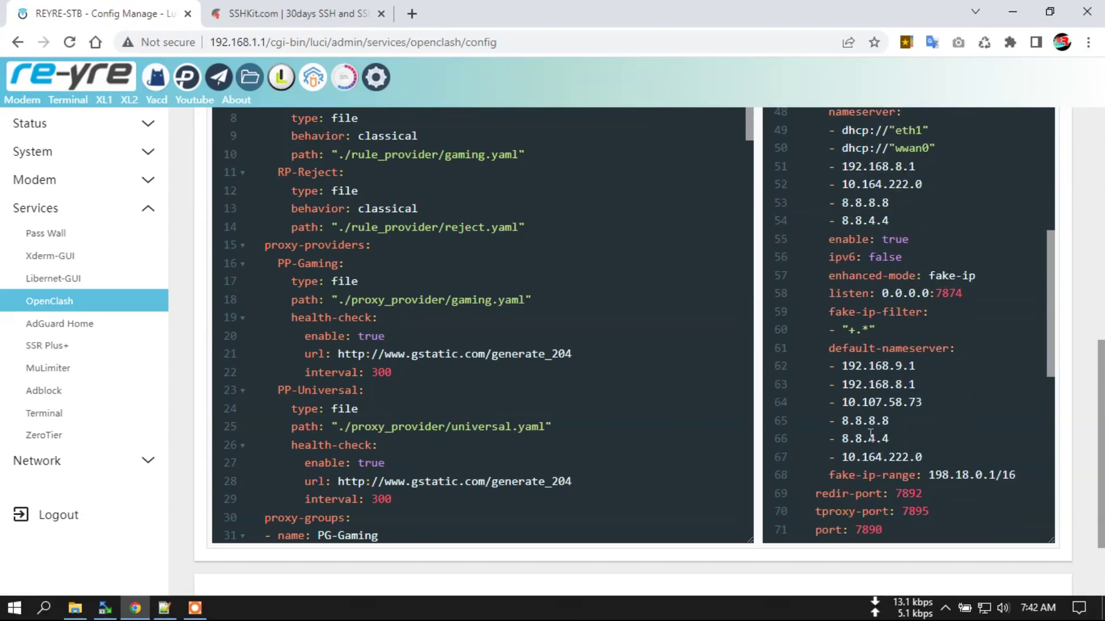
pyautogui.scroll(-6, 874, 414)
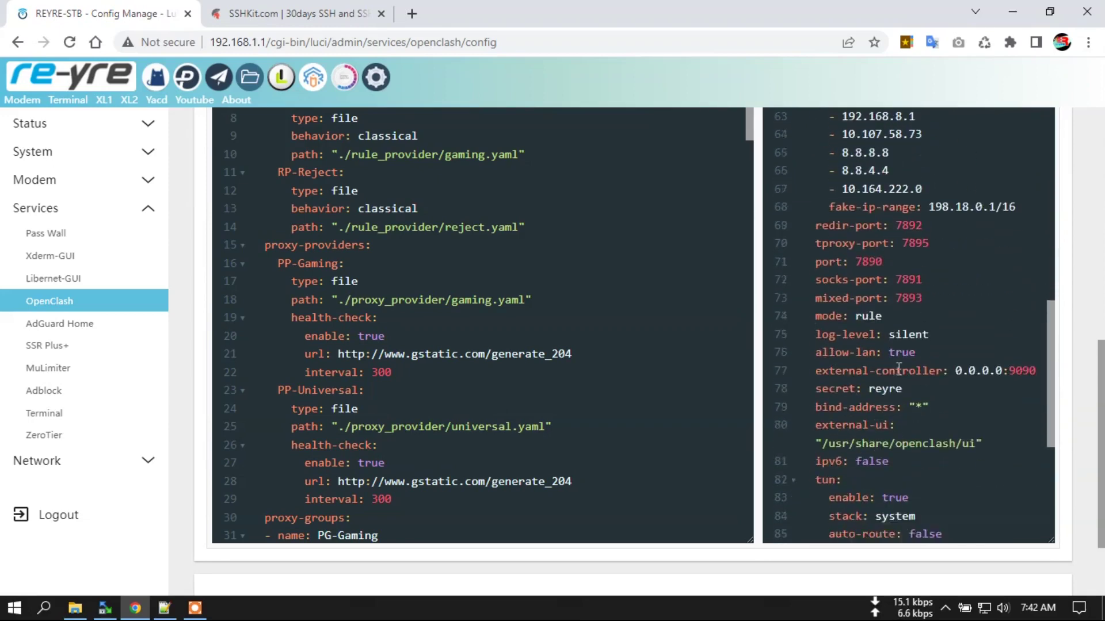
pyautogui.scroll(-4, 899, 370)
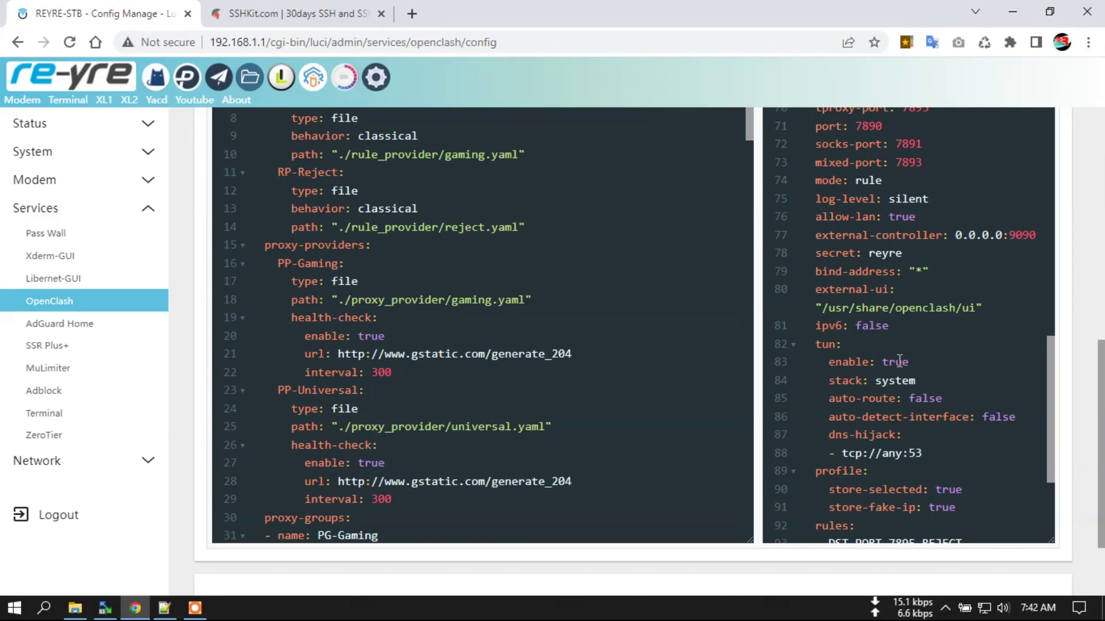
pyautogui.scroll(5, 931, 357)
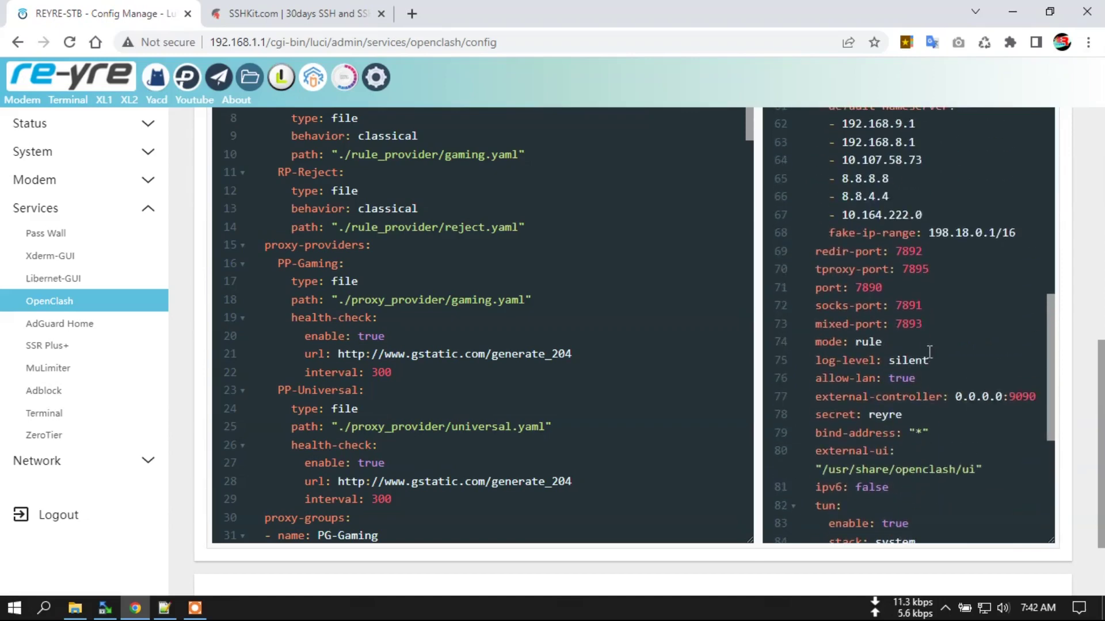
pyautogui.scroll(3, 953, 302)
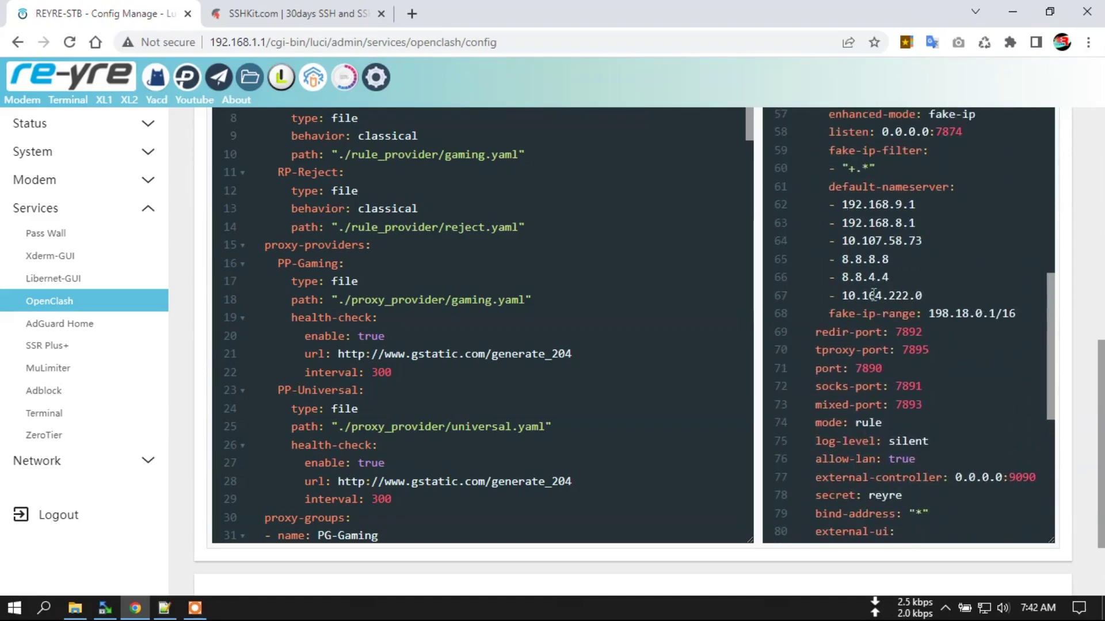
pyautogui.scroll(5, 879, 254)
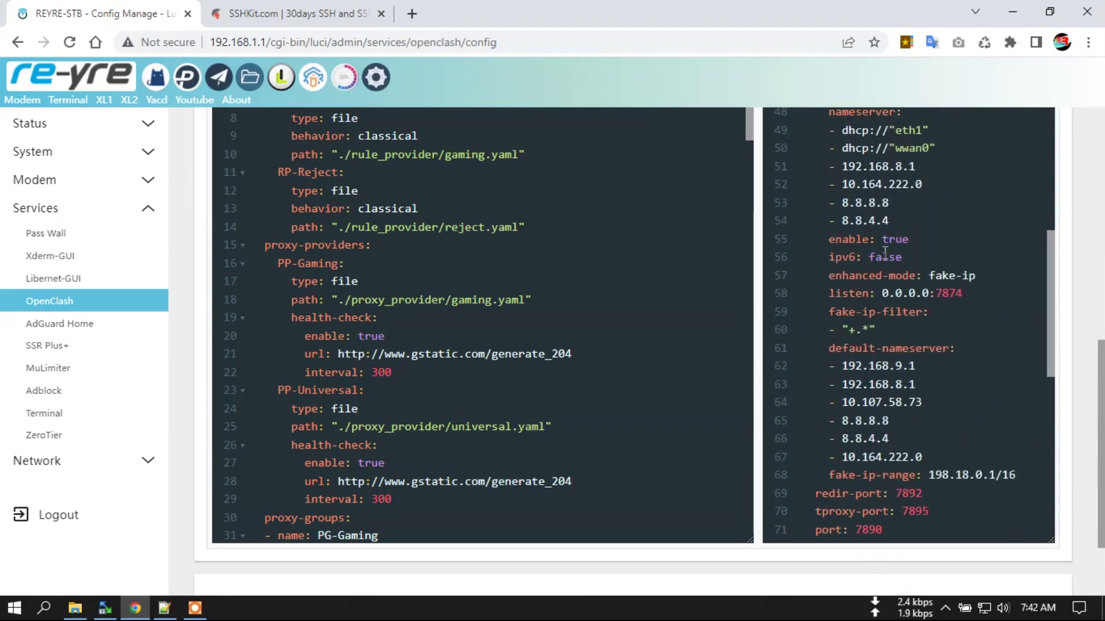
pyautogui.moveTo(1101, 358); pyautogui.dragTo(820, 153)
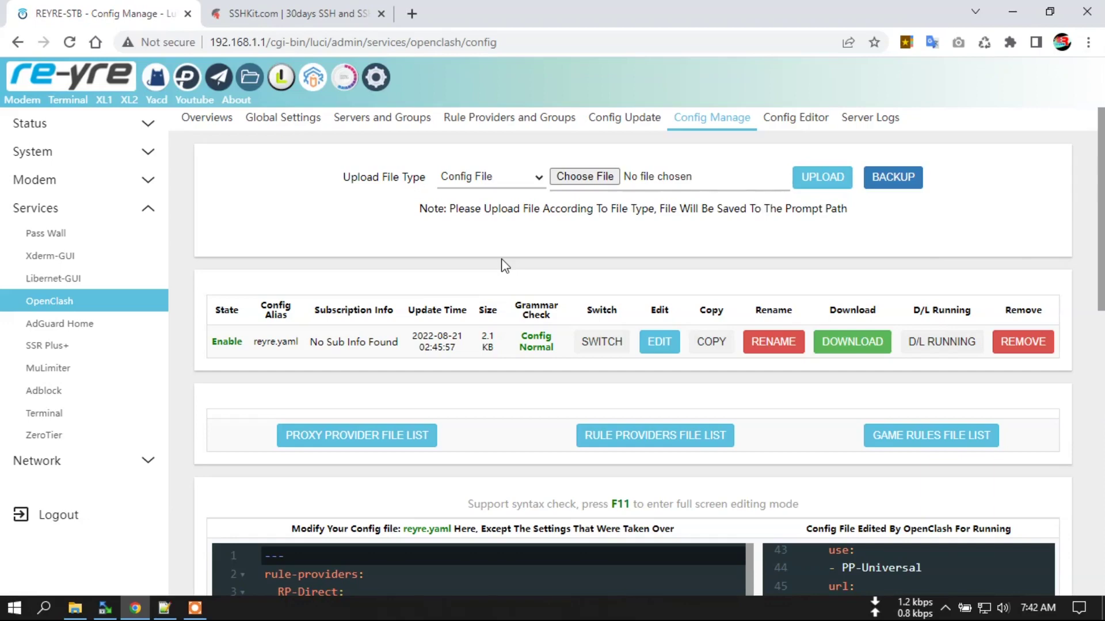
# Step: Open AdGuard Home's DNS settings from the router's status pages and examine the upstream and bootstrap DNS servers and access settings
pyautogui.click(133, 124)
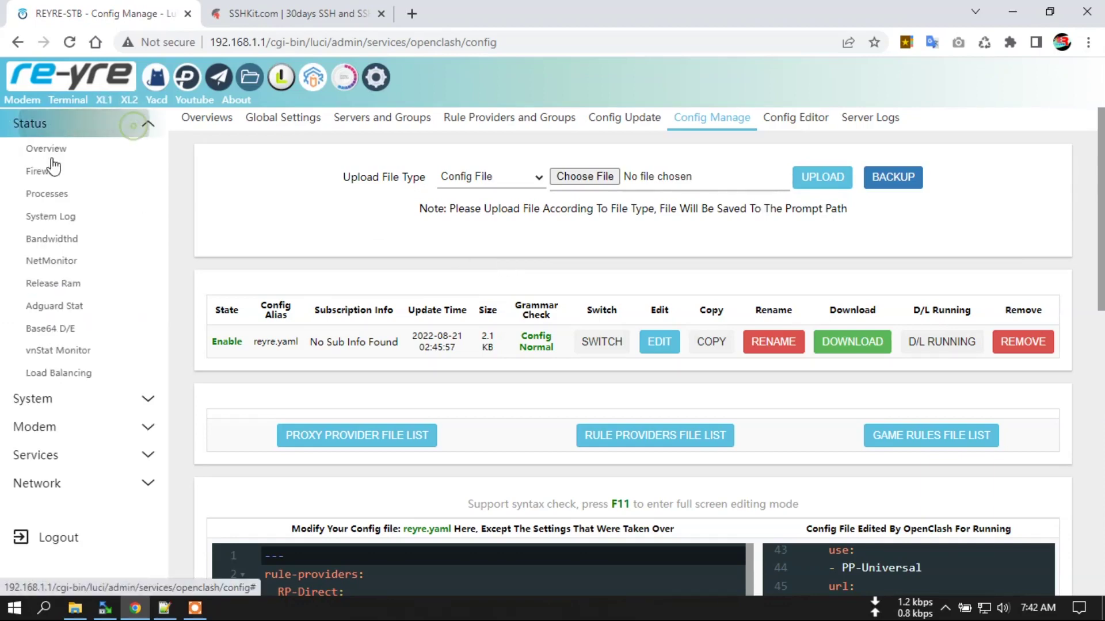
pyautogui.click(47, 305)
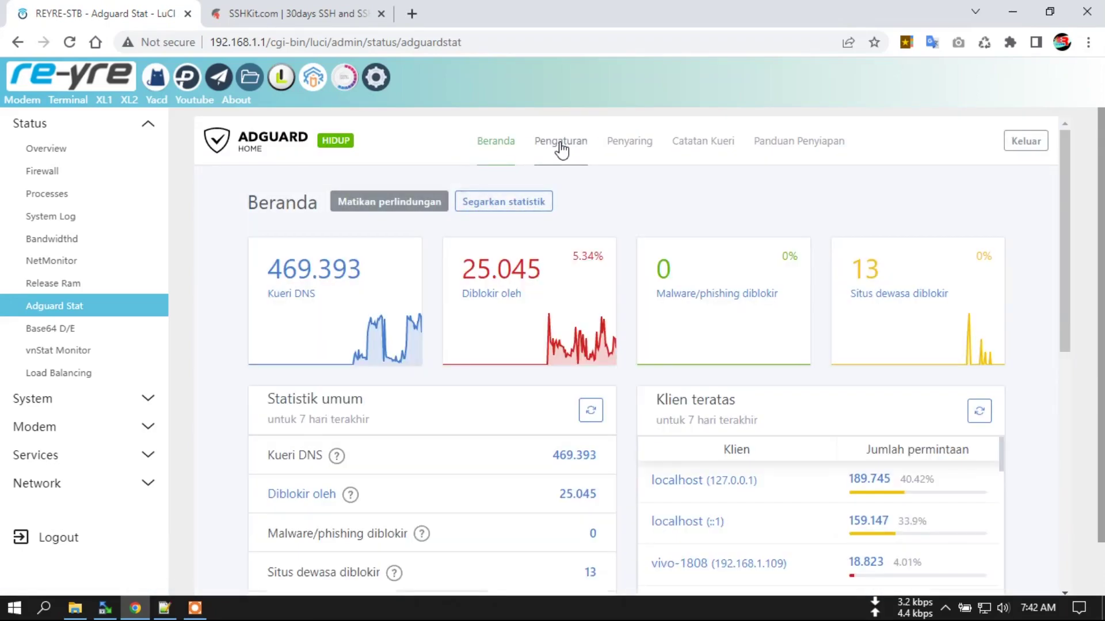
pyautogui.moveTo(562, 148)
pyautogui.click(610, 220)
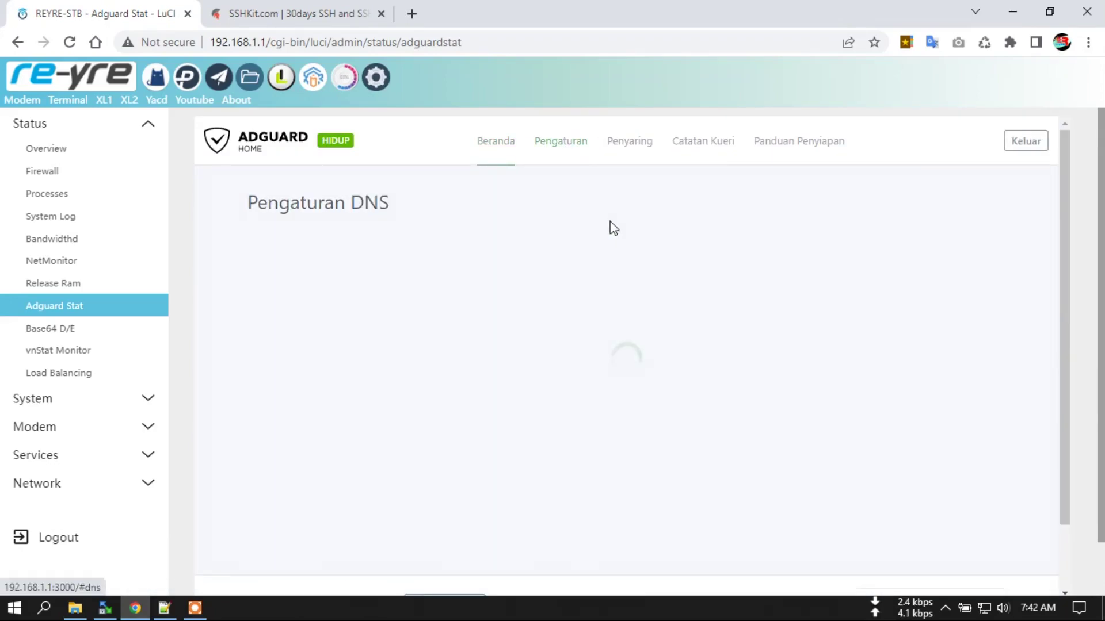
pyautogui.scroll(-2, 238, 321)
pyautogui.scroll(-1, 238, 321)
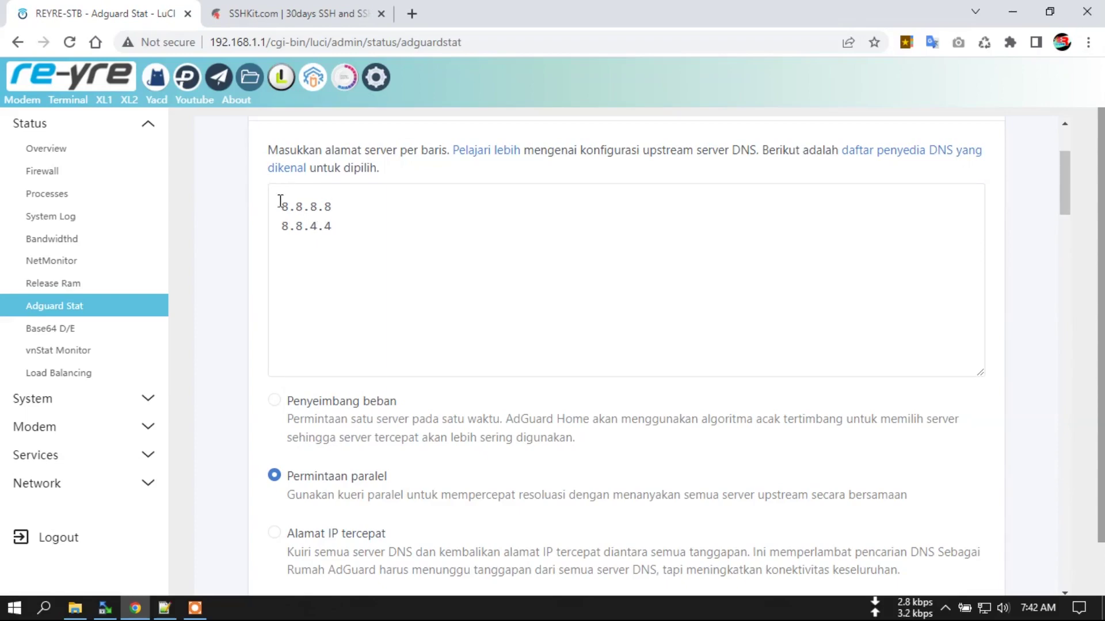
pyautogui.scroll(-10, 239, 276)
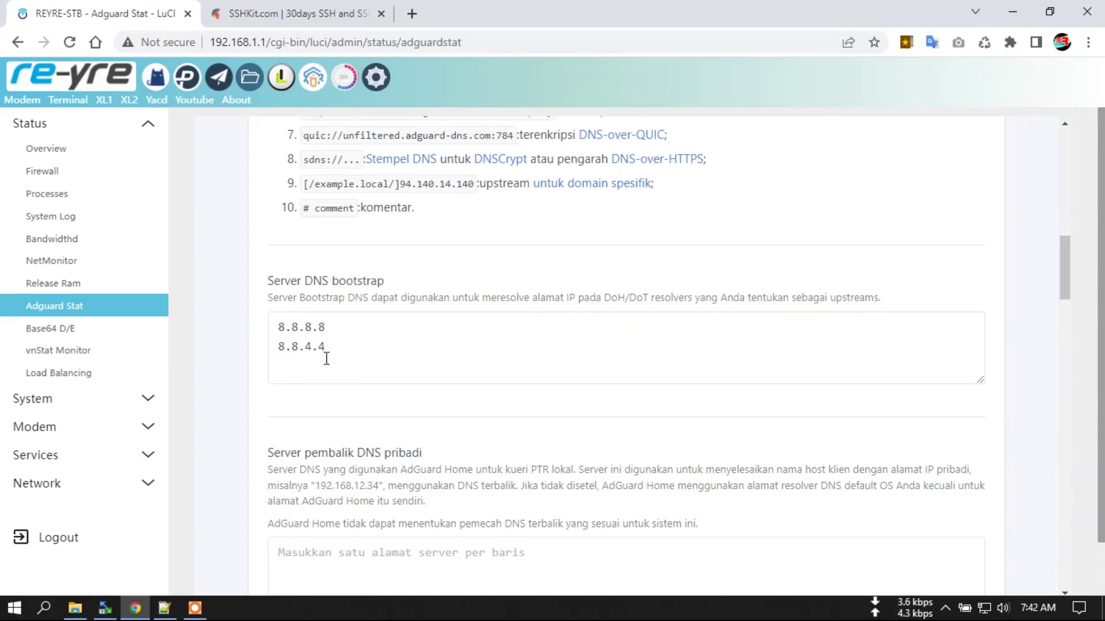
pyautogui.scroll(-13, 242, 345)
pyautogui.scroll(-15, 236, 351)
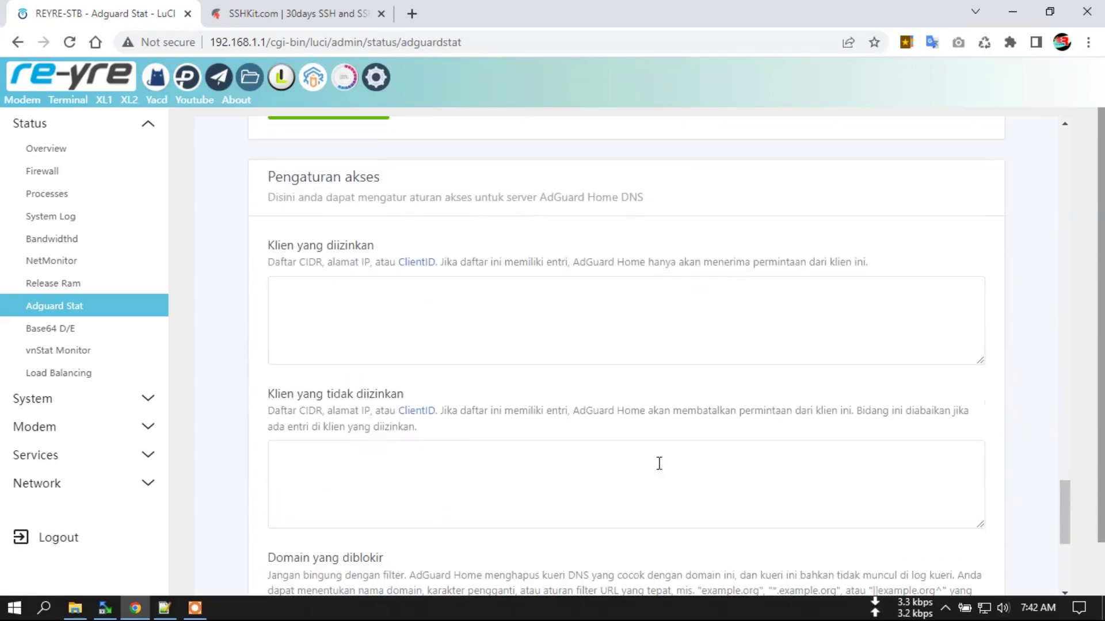
pyautogui.moveTo(1064, 518); pyautogui.dragTo(1064, 161)
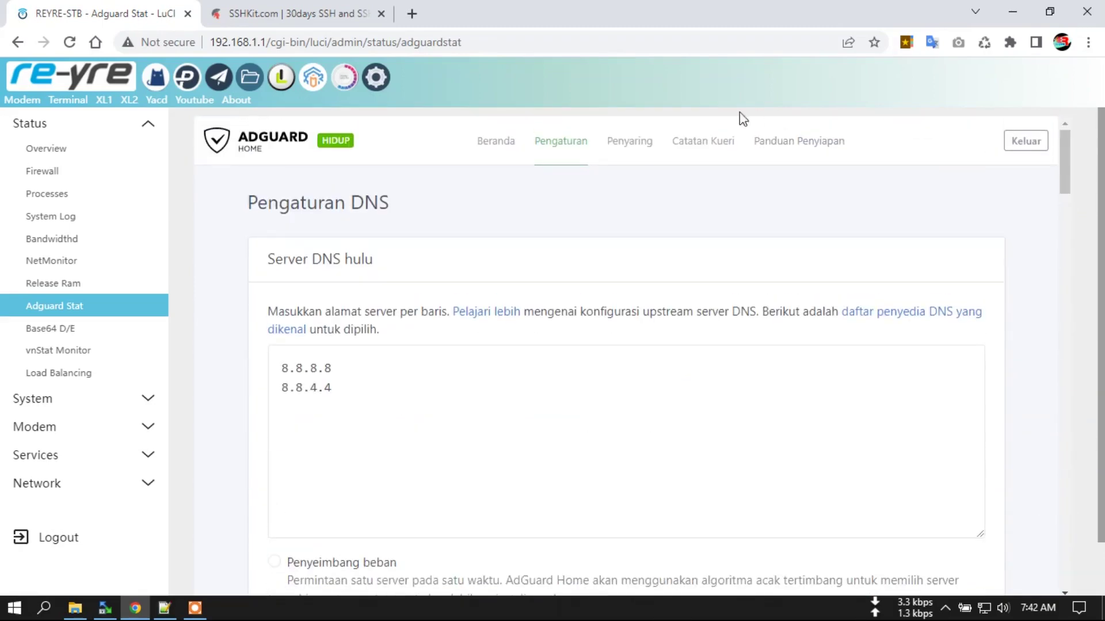
# Step: Review the DNS blocklists configured in AdGuard Home, including AdGuard DNS filter, OISD, IDN: ABPindo and AdAway Default Blocklist
pyautogui.moveTo(569, 147)
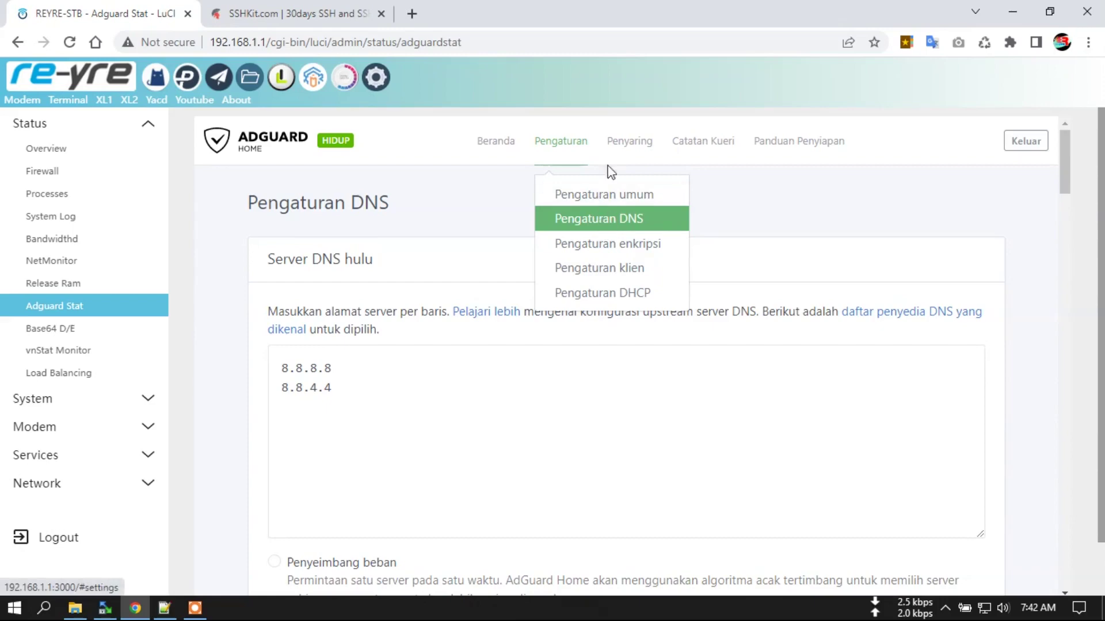
pyautogui.moveTo(635, 152)
pyautogui.click(694, 193)
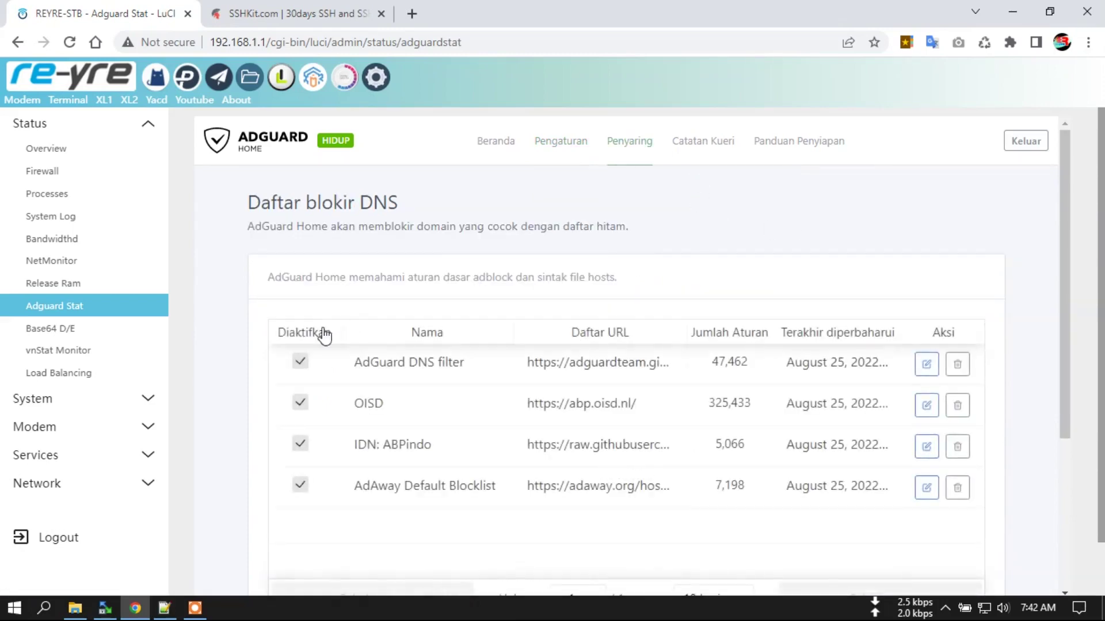
pyautogui.scroll(-3, 239, 345)
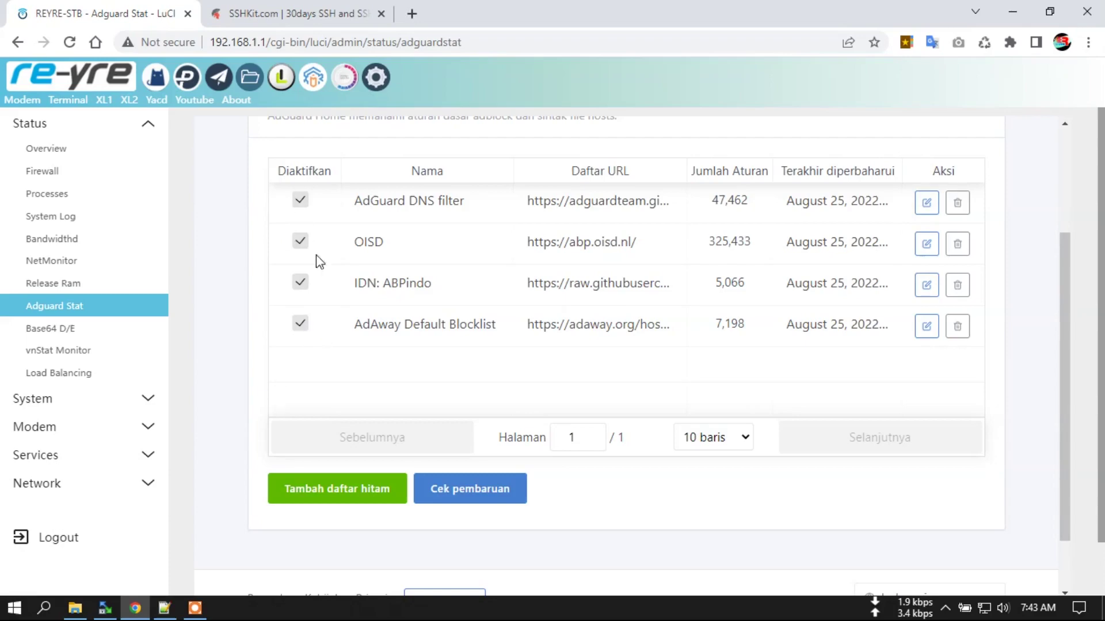
# Step: Reload sshkit.com to check for its AdBlock notice and return to the AdGuard Home DNS blocklists
pyautogui.click(328, 12)
pyautogui.click(70, 44)
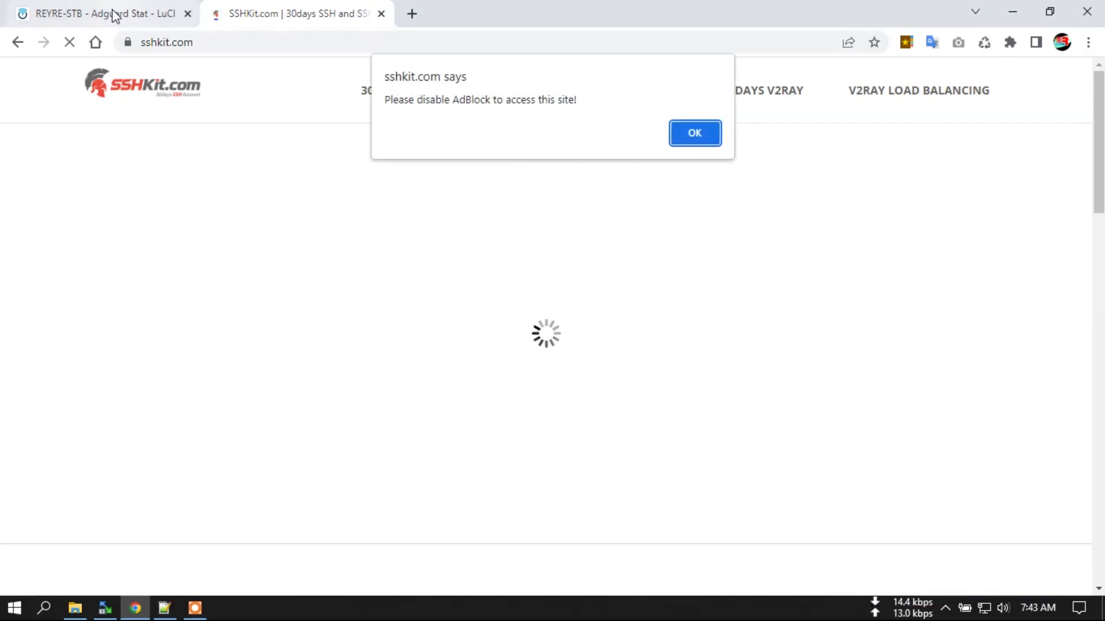
pyautogui.click(113, 14)
pyautogui.scroll(3, 575, 259)
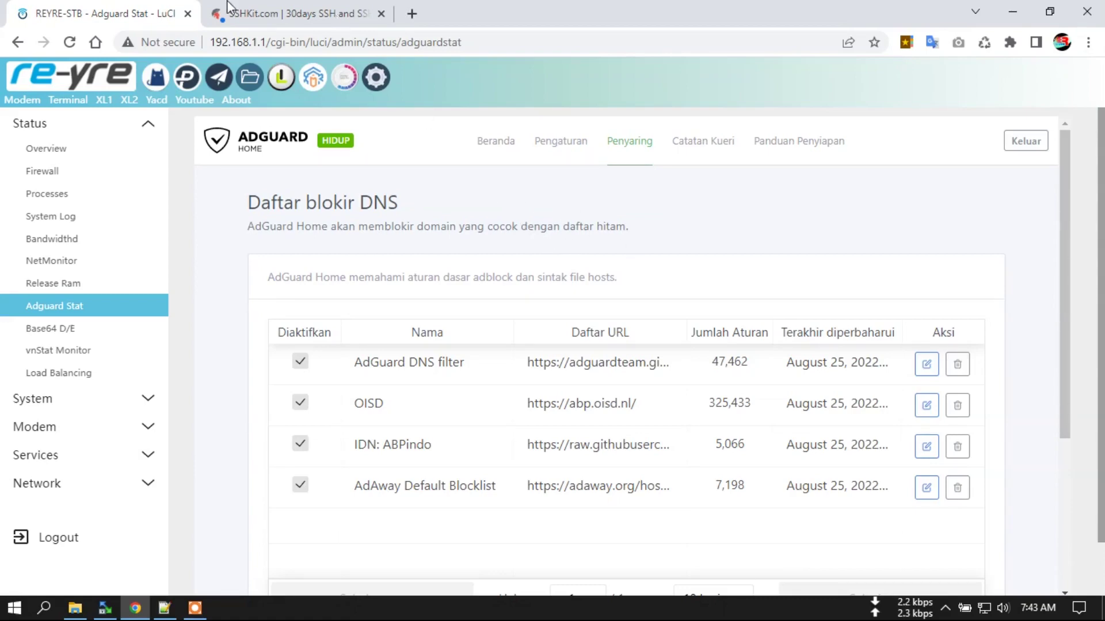
pyautogui.click(340, 21)
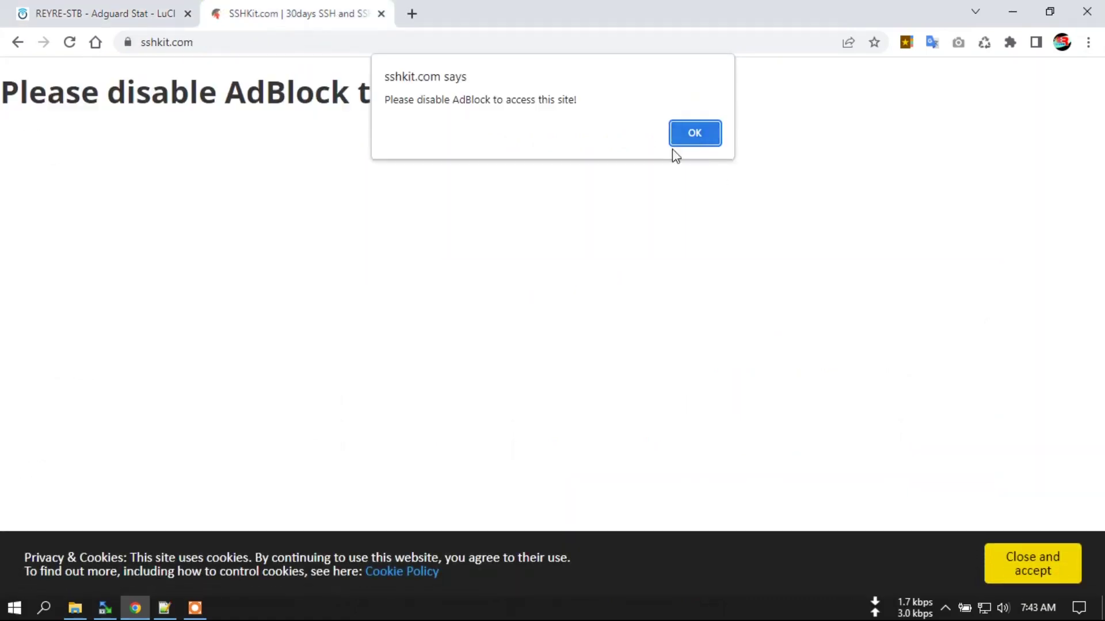
pyautogui.click(137, 20)
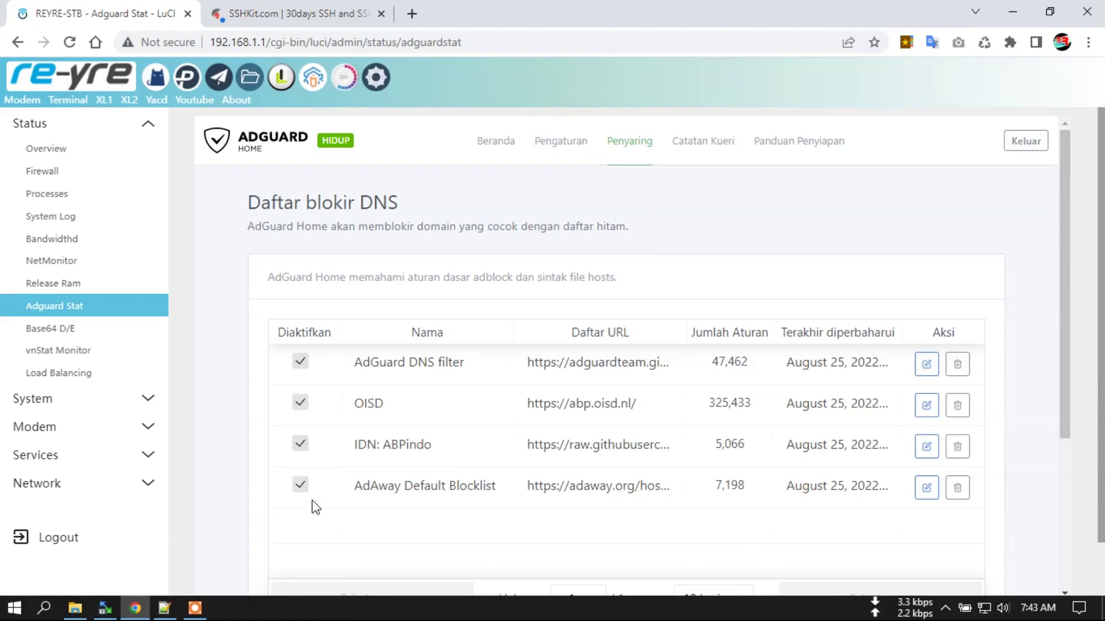
# Step: Copy googlesyndication.com from the Notepad++ file new 1.txt and return to AdGuard Home in the browser
pyautogui.click(165, 608)
pyautogui.click(277, 280)
pyautogui.moveTo(135, 205); pyautogui.dragTo(266, 208)
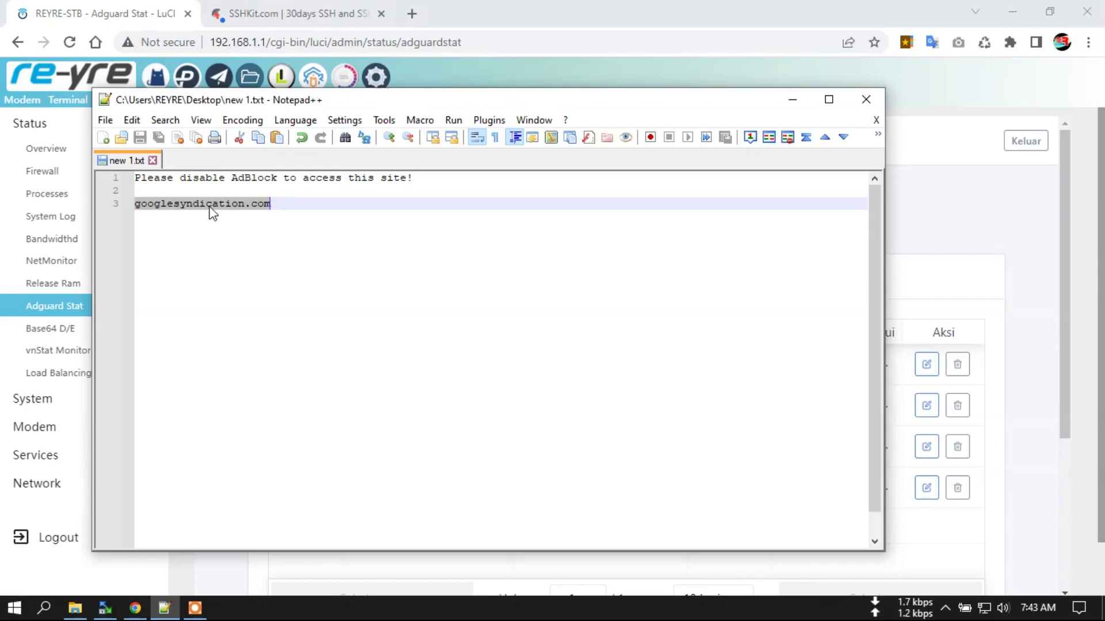
pyautogui.rightClick(212, 214)
pyautogui.click(270, 236)
pyautogui.click(127, 12)
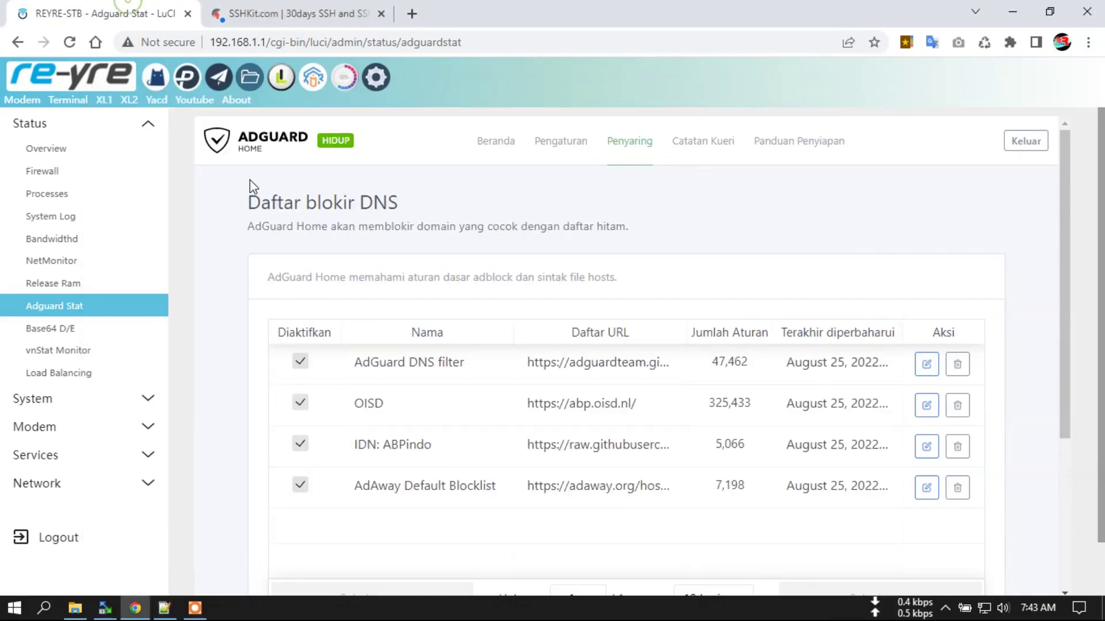
# Step: Open AdGuard Home's custom filtering rules and examine the @@|| unblocking and || blocking prefixes
pyautogui.moveTo(631, 148)
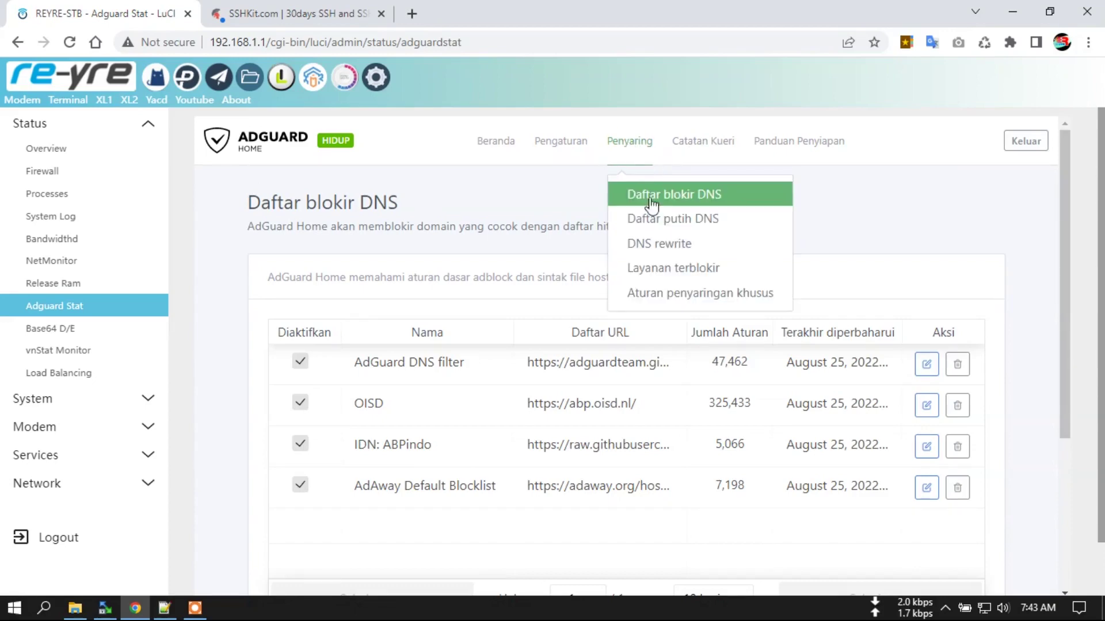
pyautogui.click(651, 295)
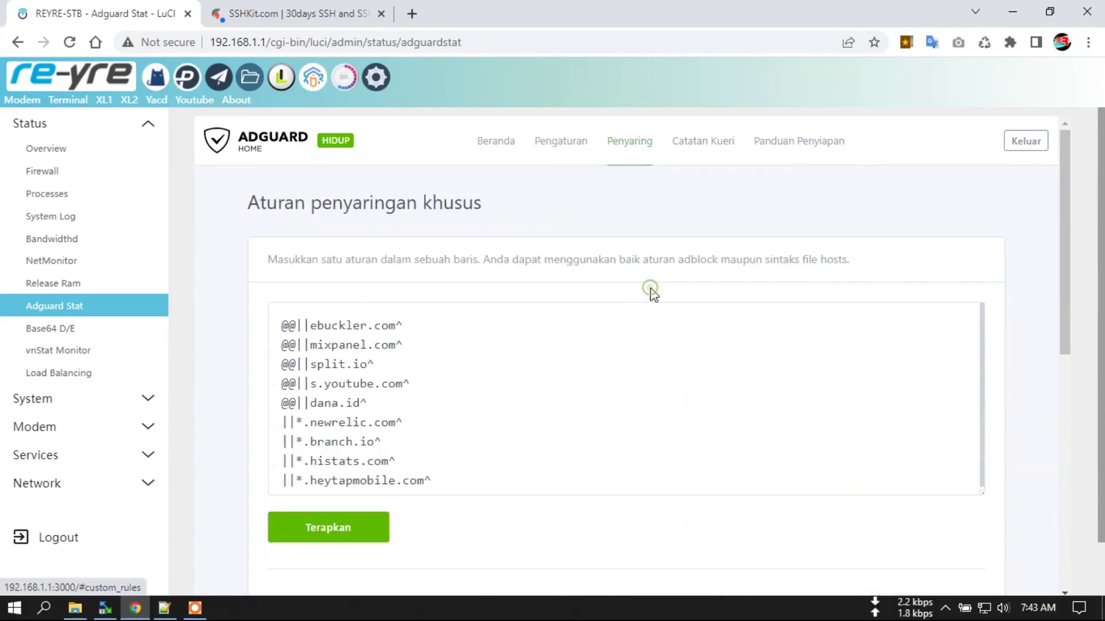
pyautogui.scroll(-2, 334, 367)
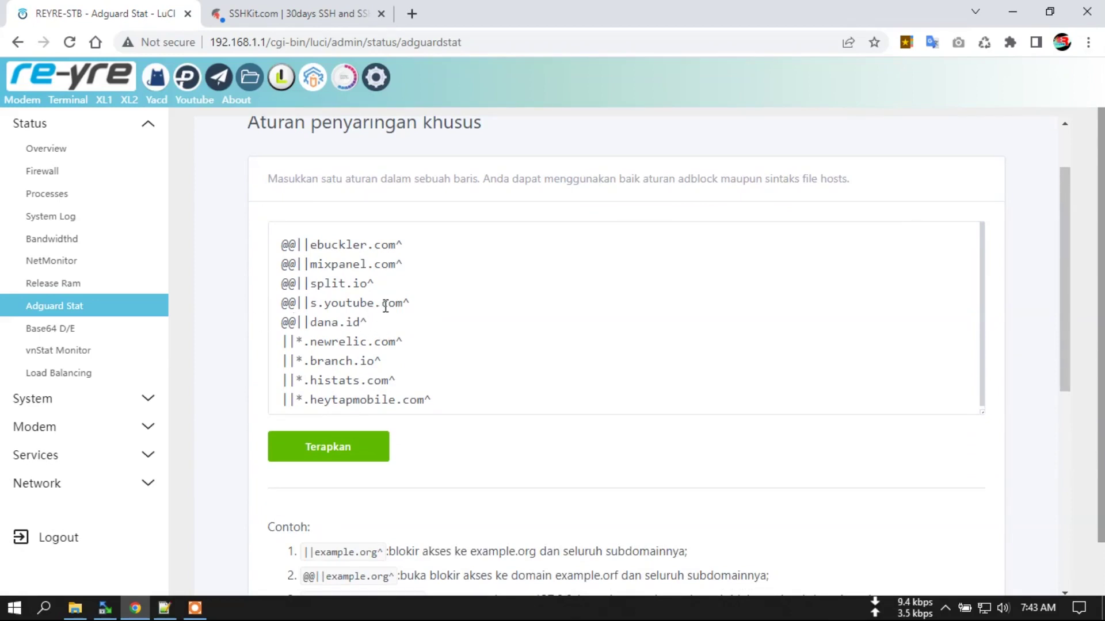
pyautogui.moveTo(283, 247); pyautogui.dragTo(294, 247)
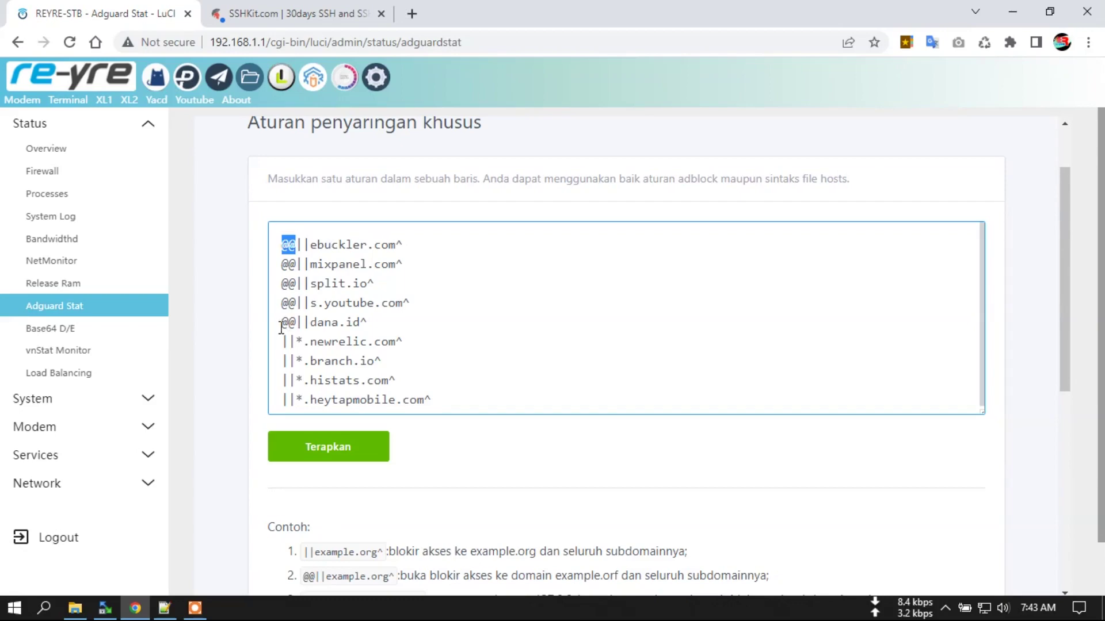
pyautogui.moveTo(282, 341); pyautogui.dragTo(293, 343)
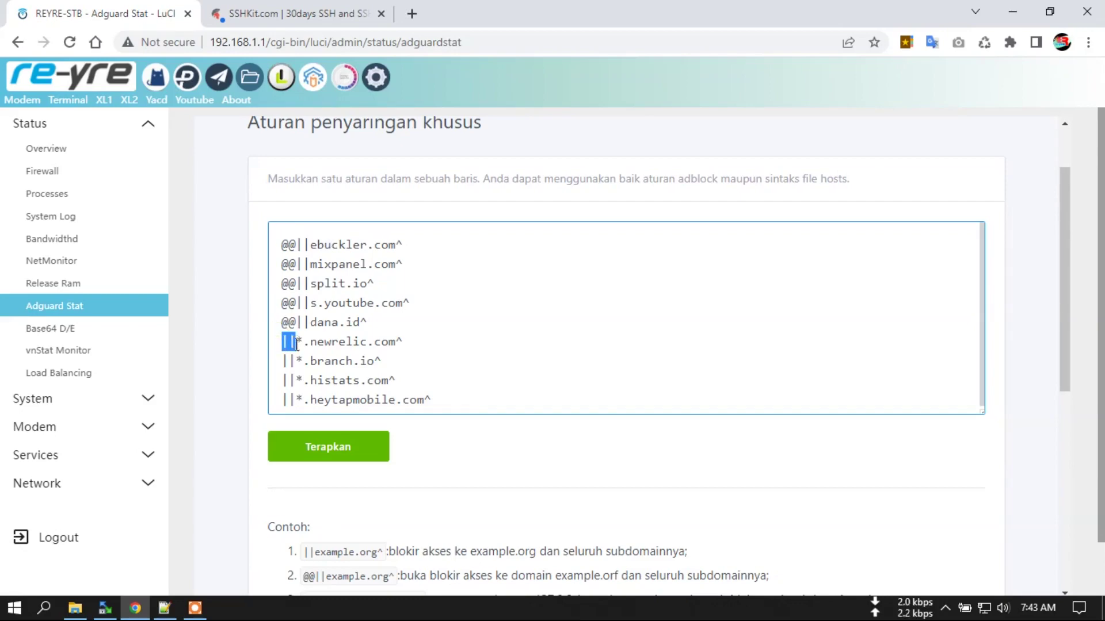
# Step: Insert the copied googlesyndication.com domain on a new line below the @@||dana.id^ rule
pyautogui.click(373, 323)
pyautogui.press('Return')
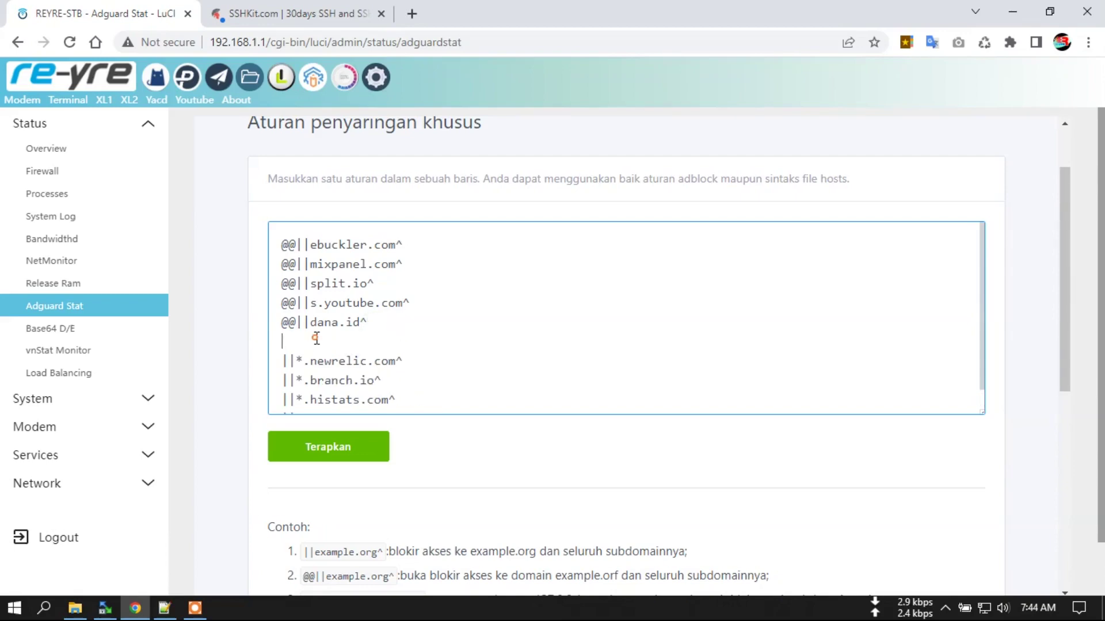
pyautogui.rightClick(315, 339)
pyautogui.click(412, 195)
# Step: Copy the @@|| prefix from the dana.id rule to the start of the googlesyndication.com line and apply the custom rules
pyautogui.moveTo(314, 319); pyautogui.dragTo(282, 323)
pyautogui.rightClick(286, 322)
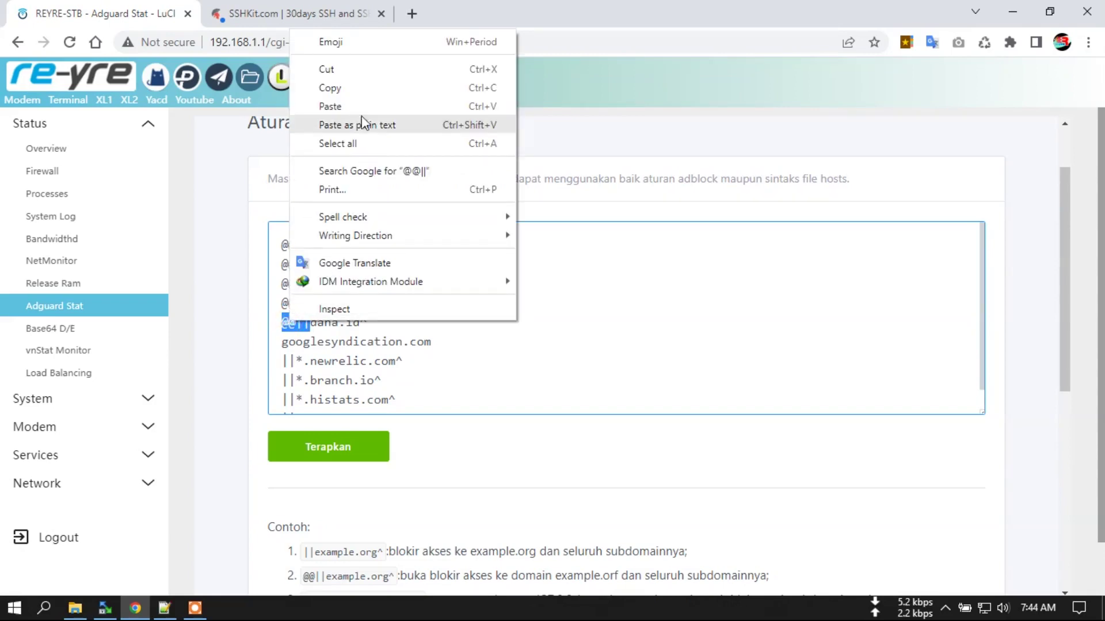
pyautogui.click(362, 88)
pyautogui.click(283, 344)
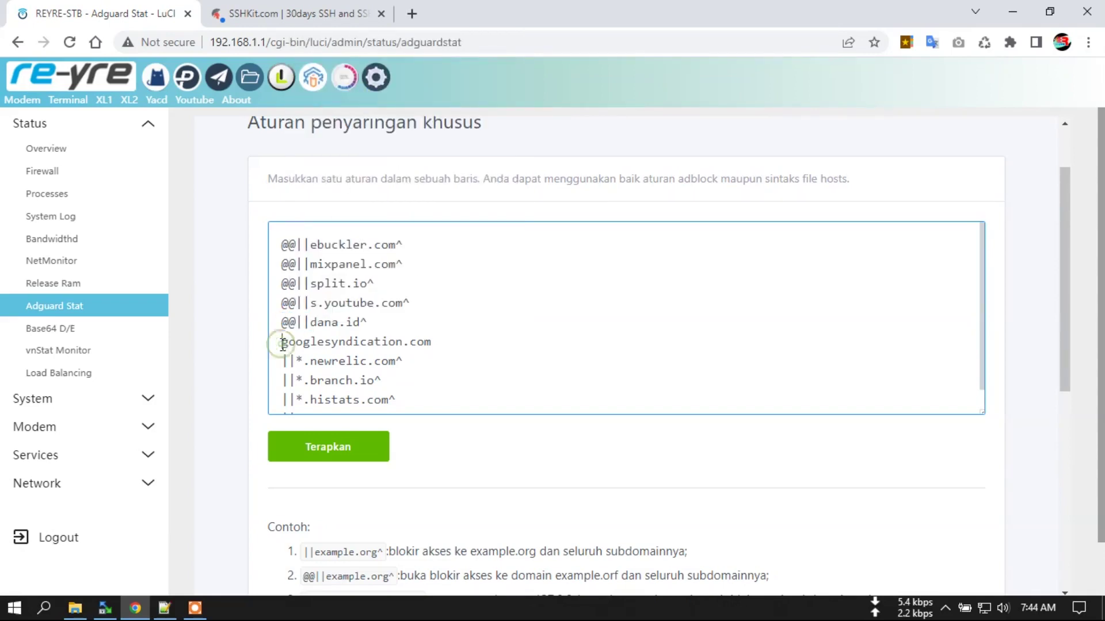
pyautogui.rightClick(282, 343)
pyautogui.click(316, 196)
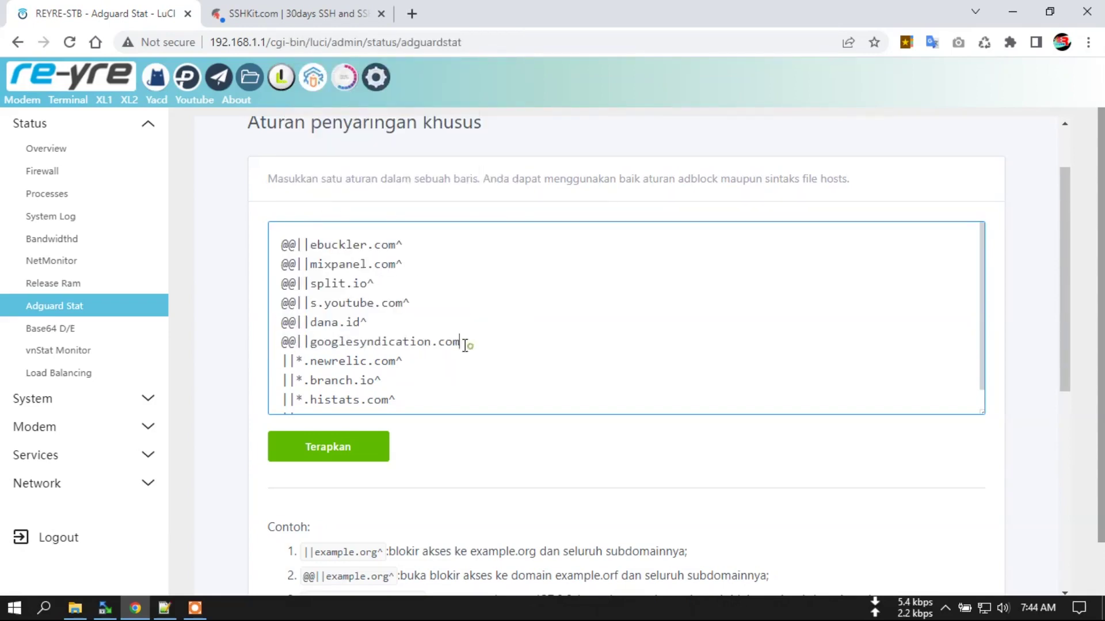
pyautogui.moveTo(481, 347); pyautogui.dragTo(282, 245)
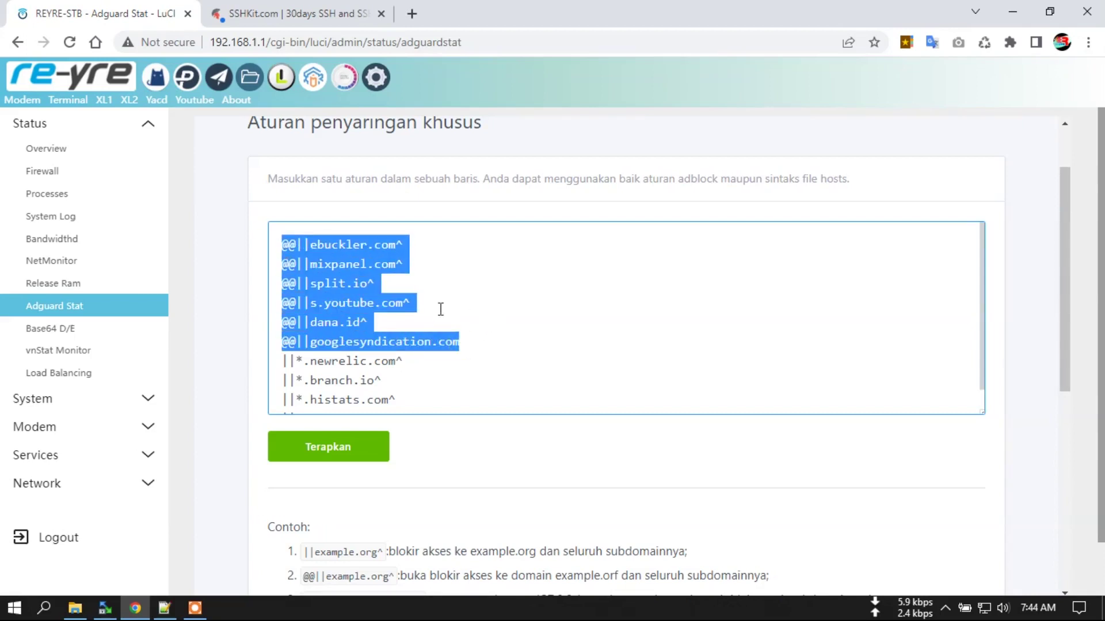
pyautogui.click(327, 453)
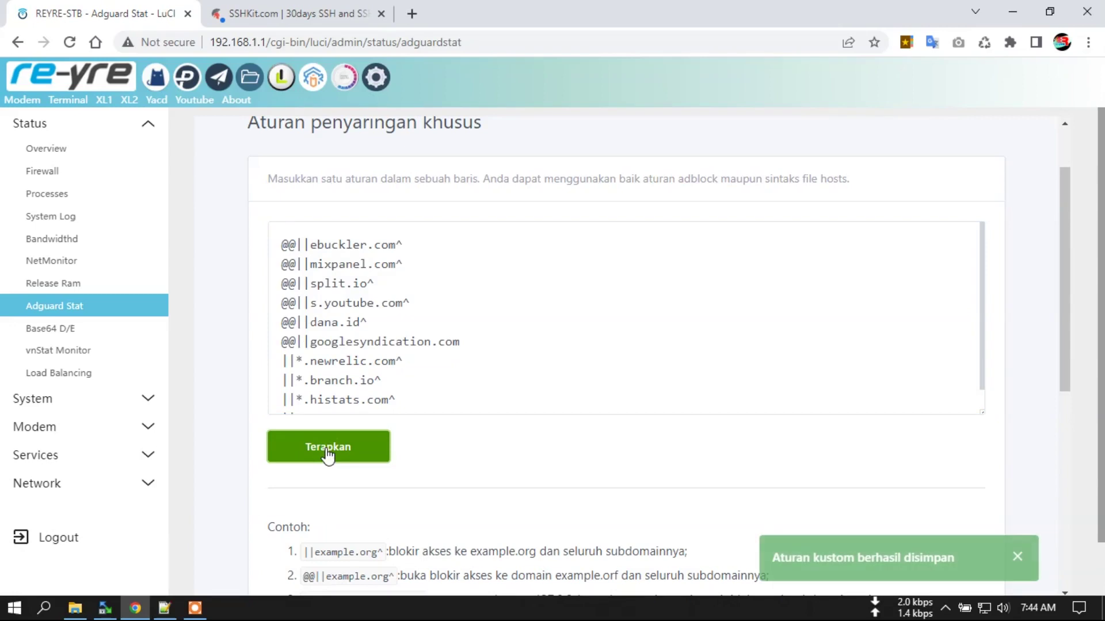
pyautogui.scroll(2, 222, 301)
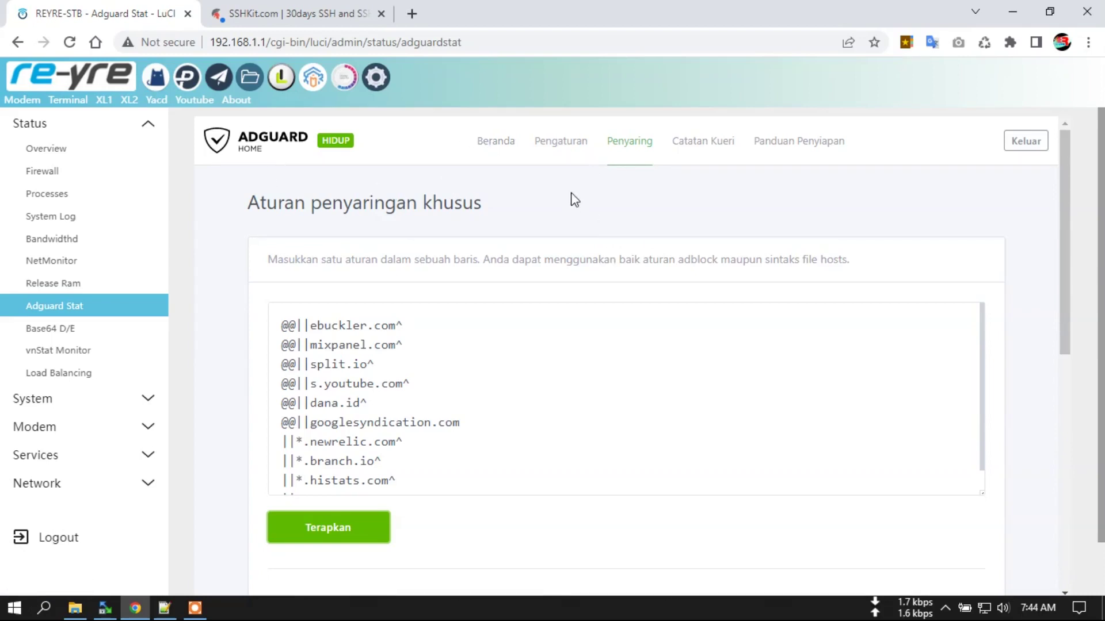
# Step: Close the SSHKit page and clear Chrome's browsing history and cached images and files for all time
pyautogui.click(363, 12)
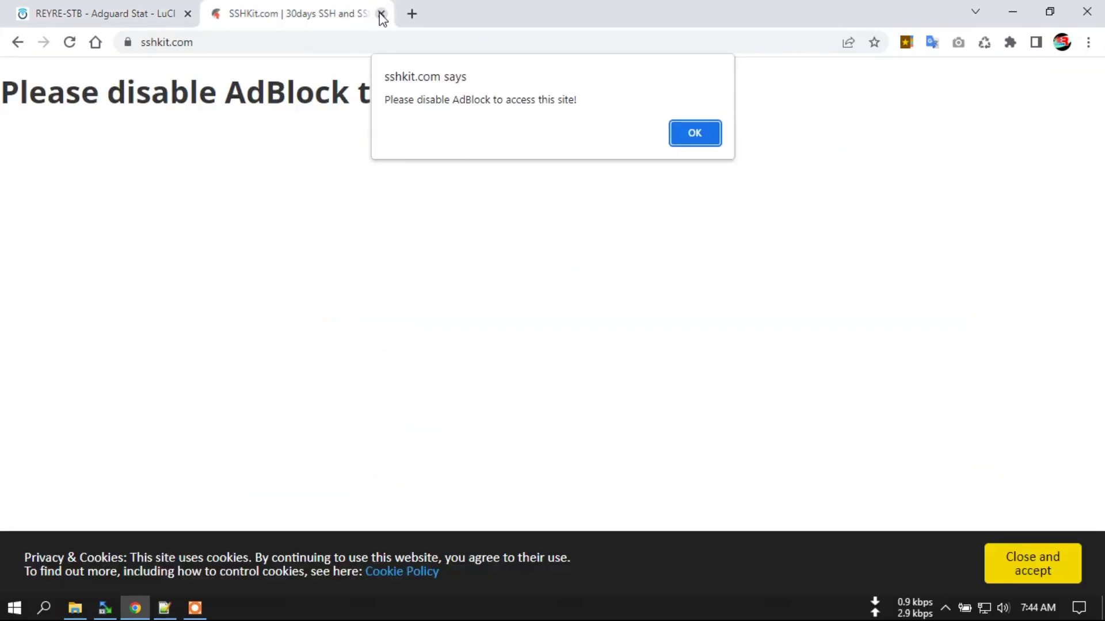
pyautogui.click(381, 13)
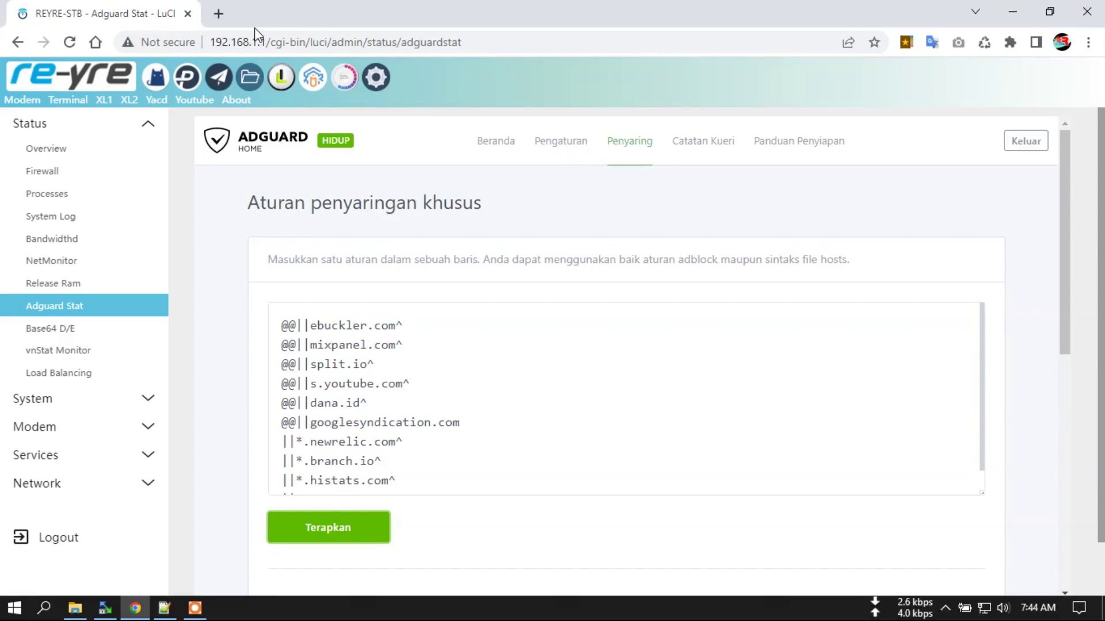
pyautogui.hotkey('ctrl', 'shift', 'Delete')
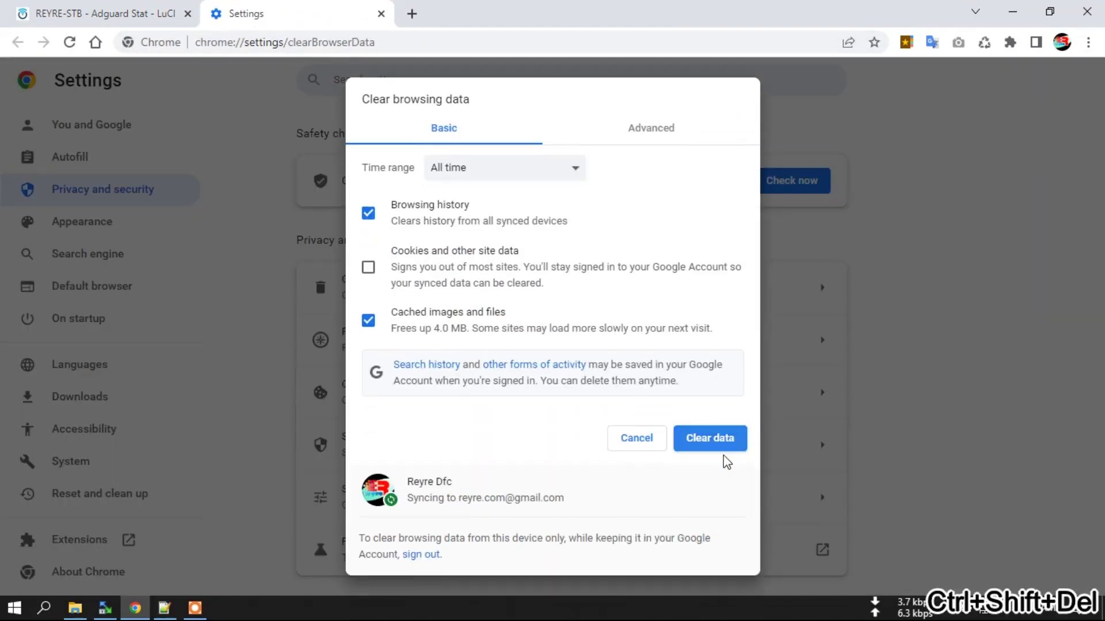
pyautogui.click(715, 448)
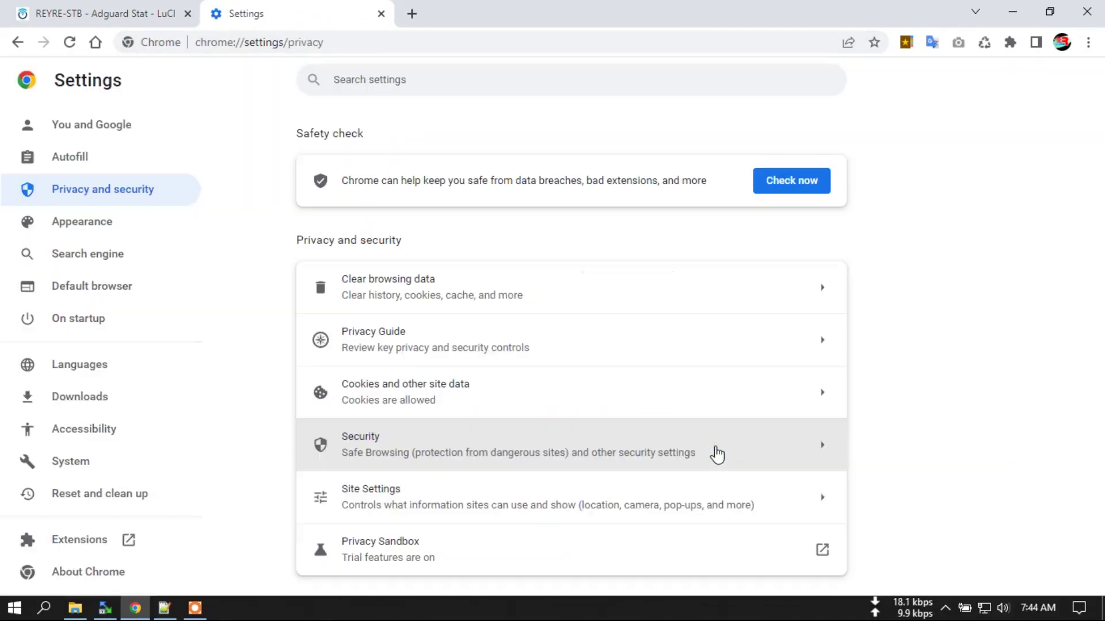
# Step: Release the router's RAM from its status pages and close the Chrome window
pyautogui.click(58, 12)
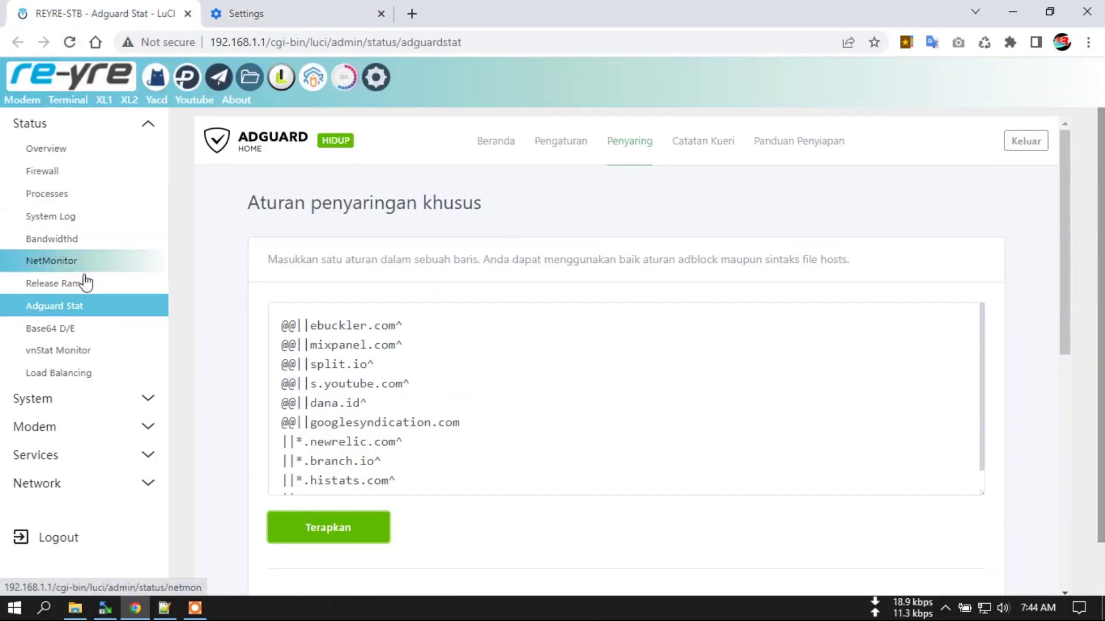
pyautogui.click(72, 287)
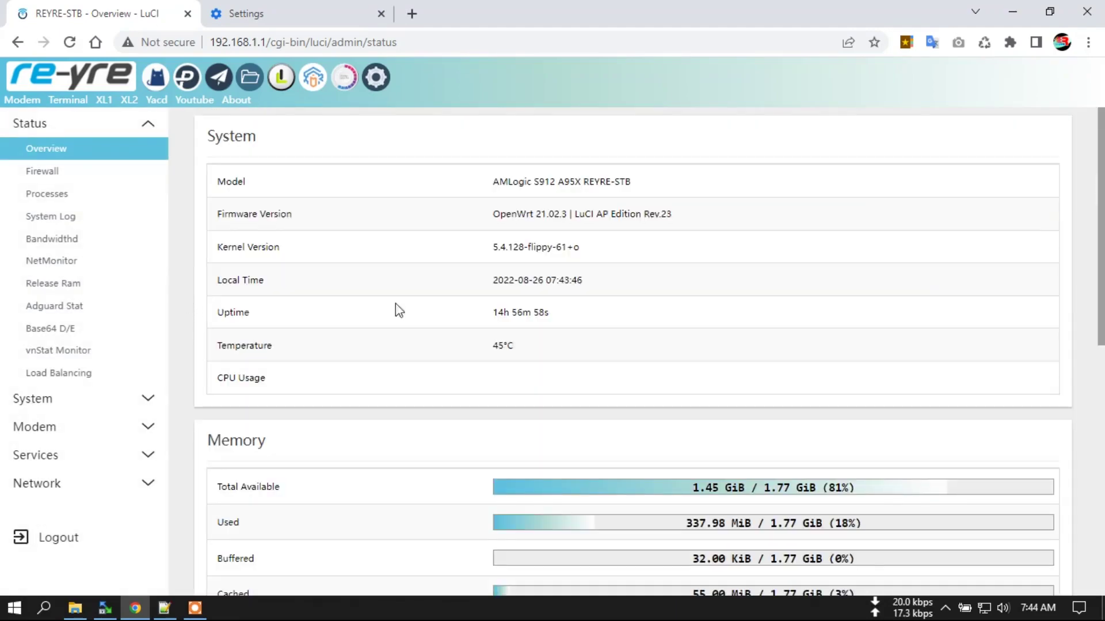
pyautogui.click(1086, 18)
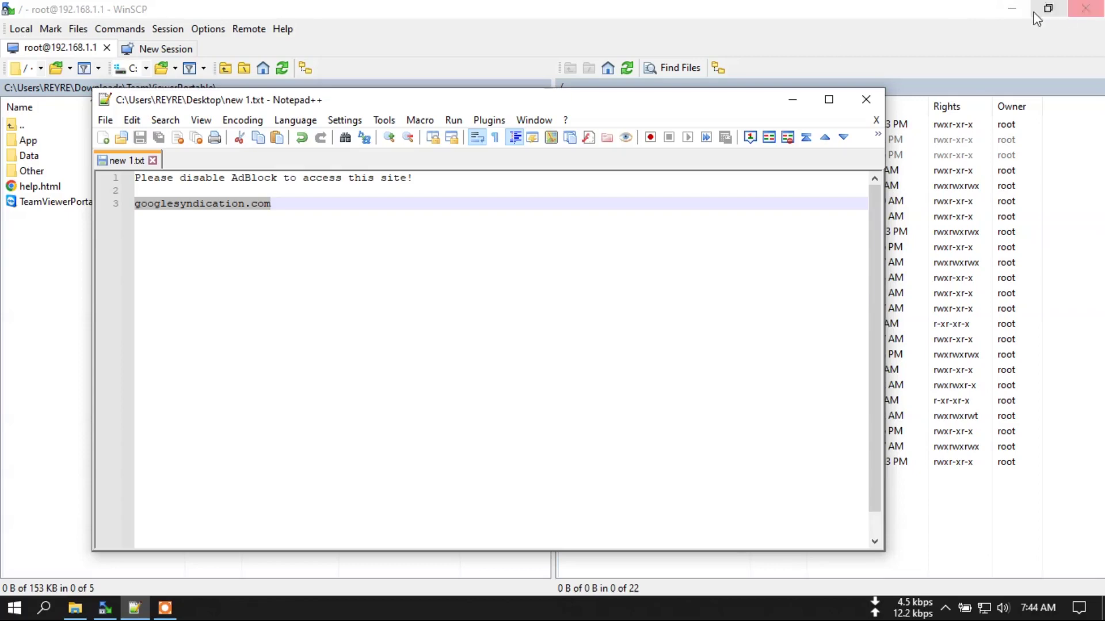
# Step: Reopen Chrome and load the sshkit.com website
pyautogui.click(17, 604)
pyautogui.click(108, 366)
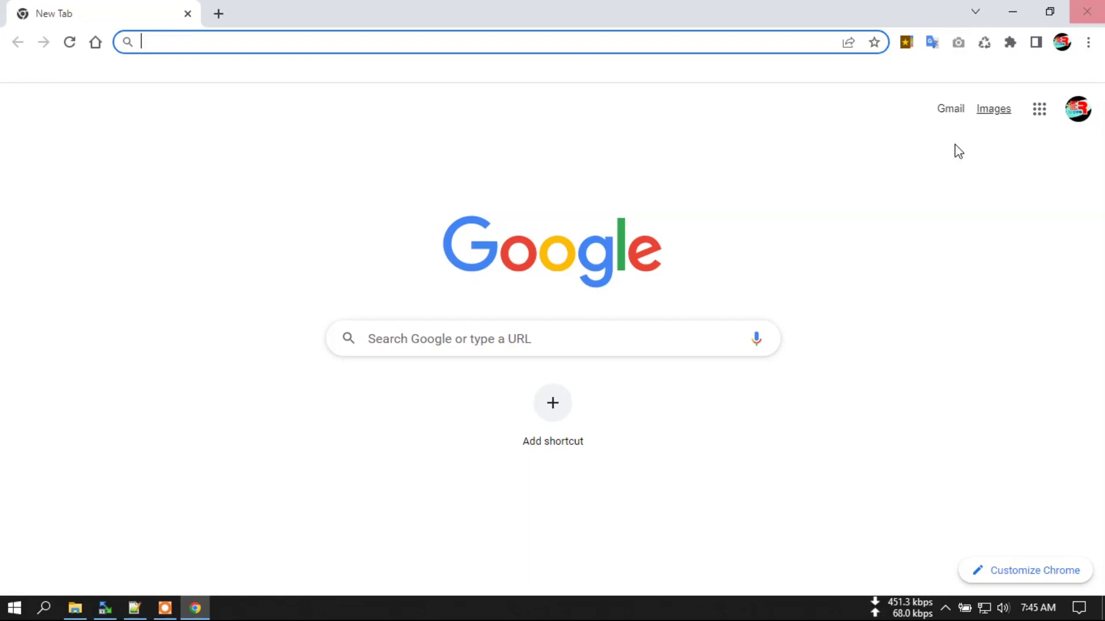
pyautogui.click(271, 33)
pyautogui.write('s')
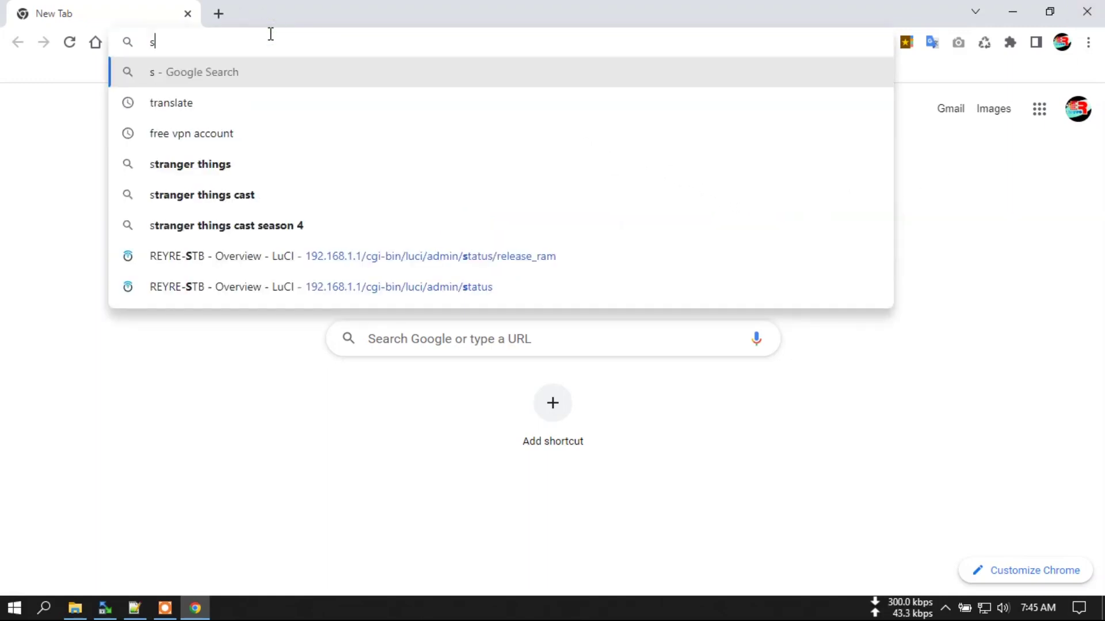
pyautogui.write('shkit.com')
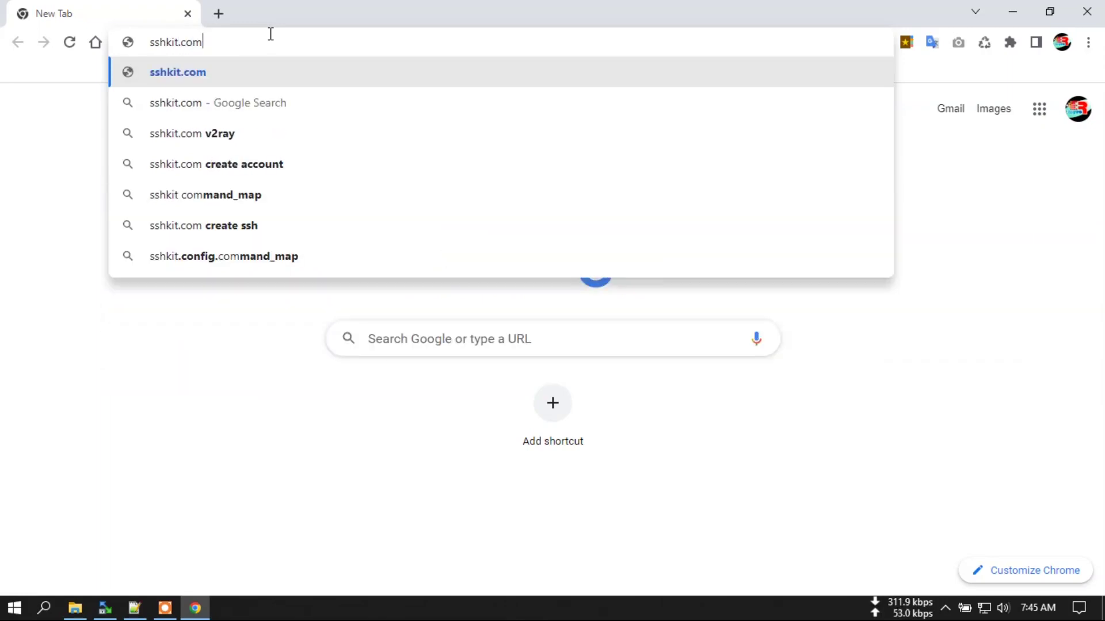
pyautogui.press('Return')
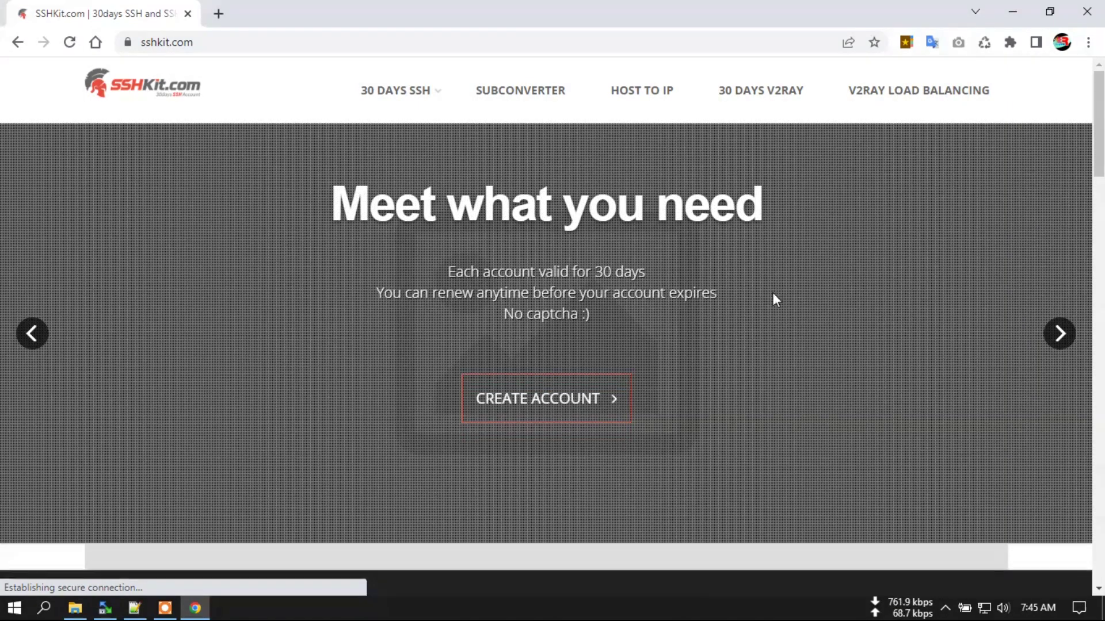
# Step: Examine the whole SSHKit.com home page for an AdBlock warning and check its ad areas
pyautogui.scroll(-5, 815, 190)
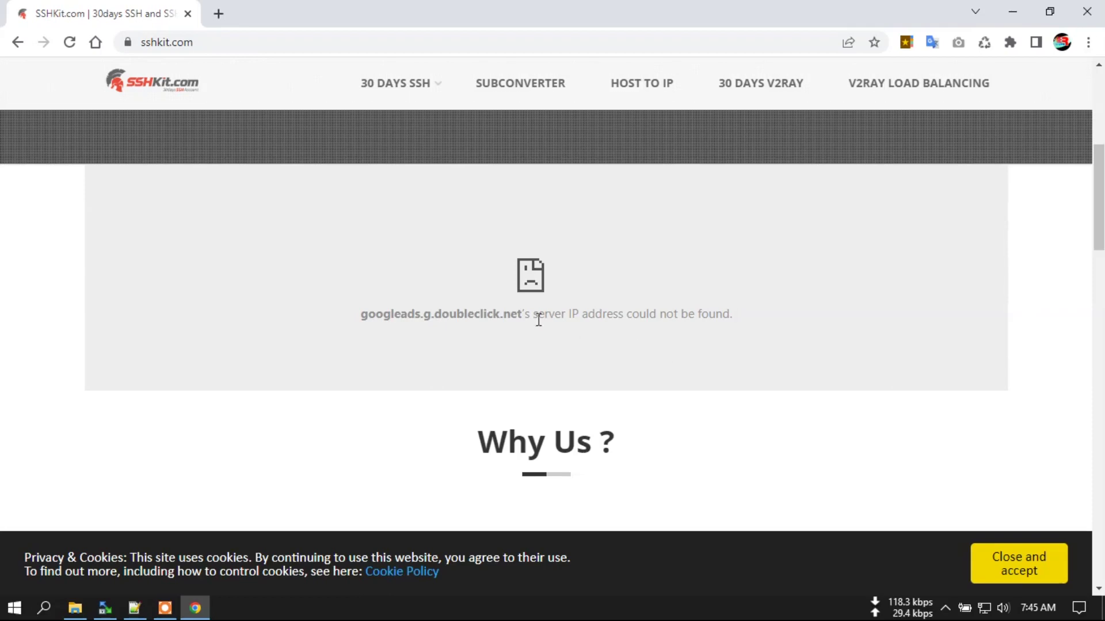
pyautogui.scroll(-5, 546, 327)
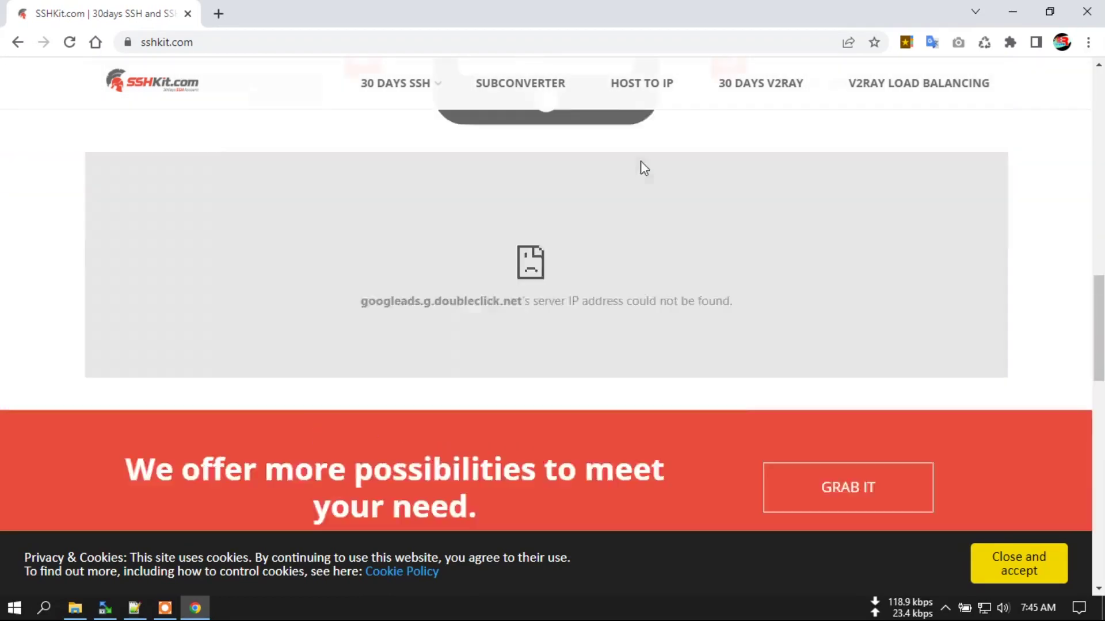
pyautogui.scroll(-6, 663, 423)
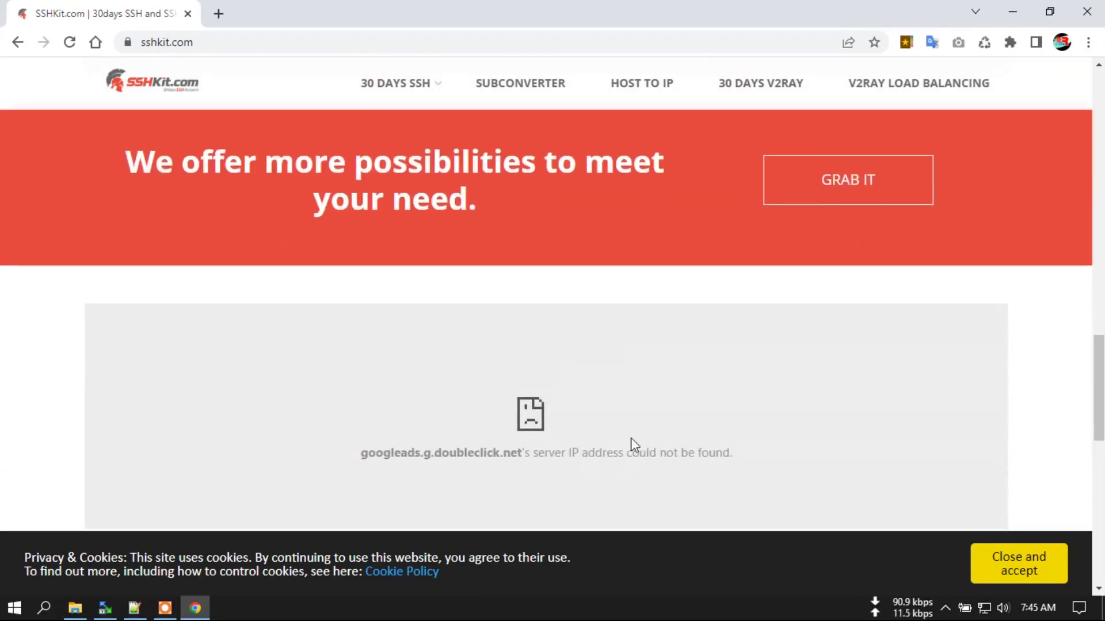
pyautogui.scroll(-12, 632, 445)
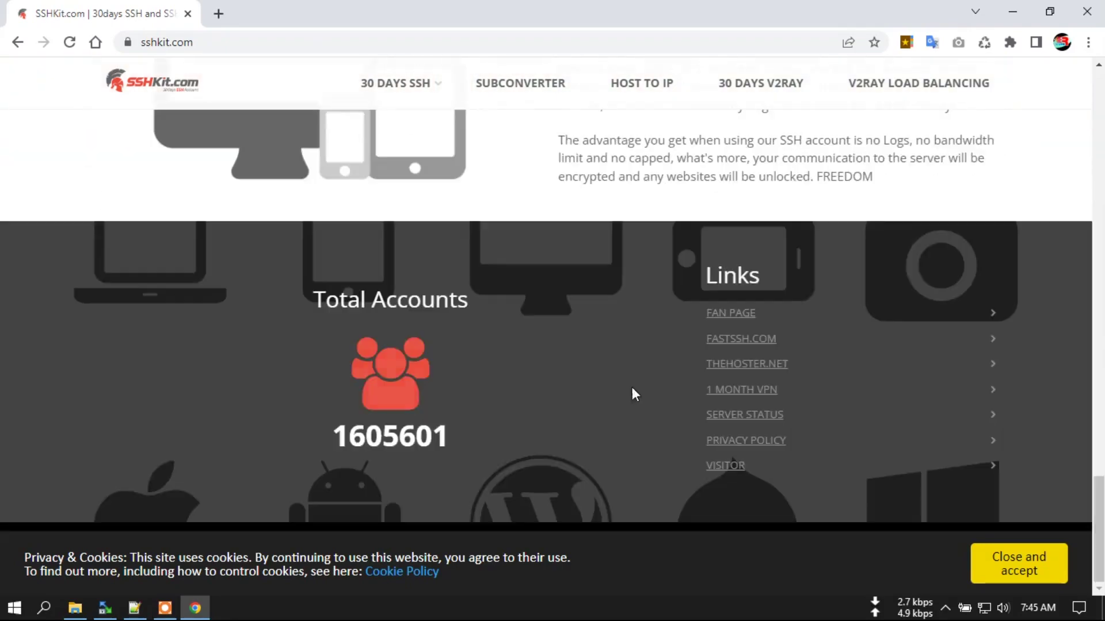
pyautogui.scroll(15, 613, 349)
pyautogui.scroll(6, 628, 327)
pyautogui.scroll(-6, 696, 339)
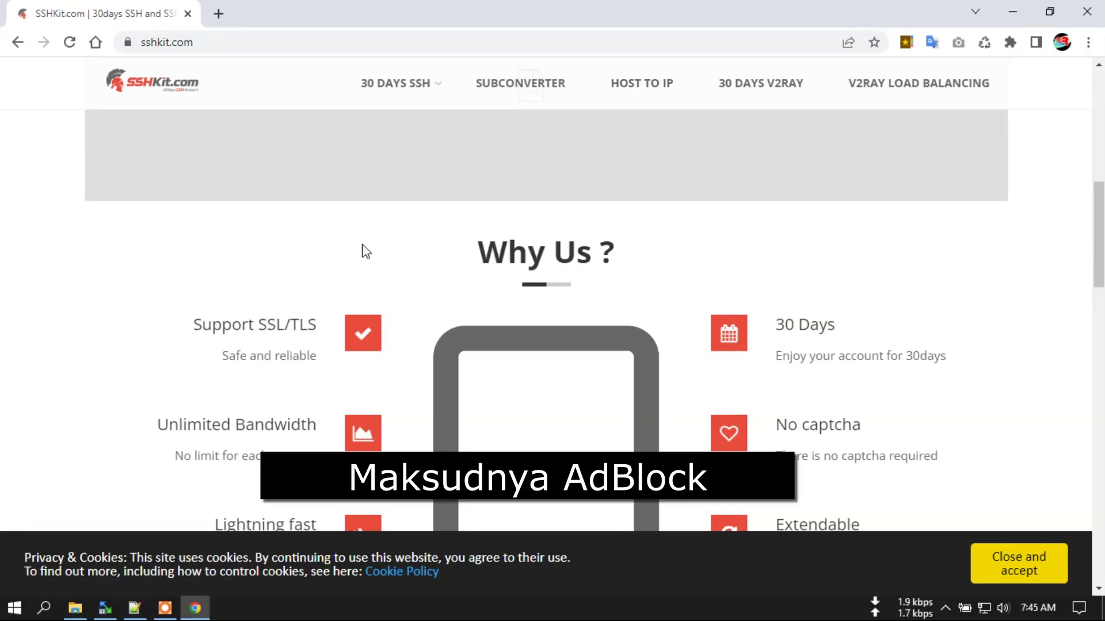
pyautogui.click(105, 610)
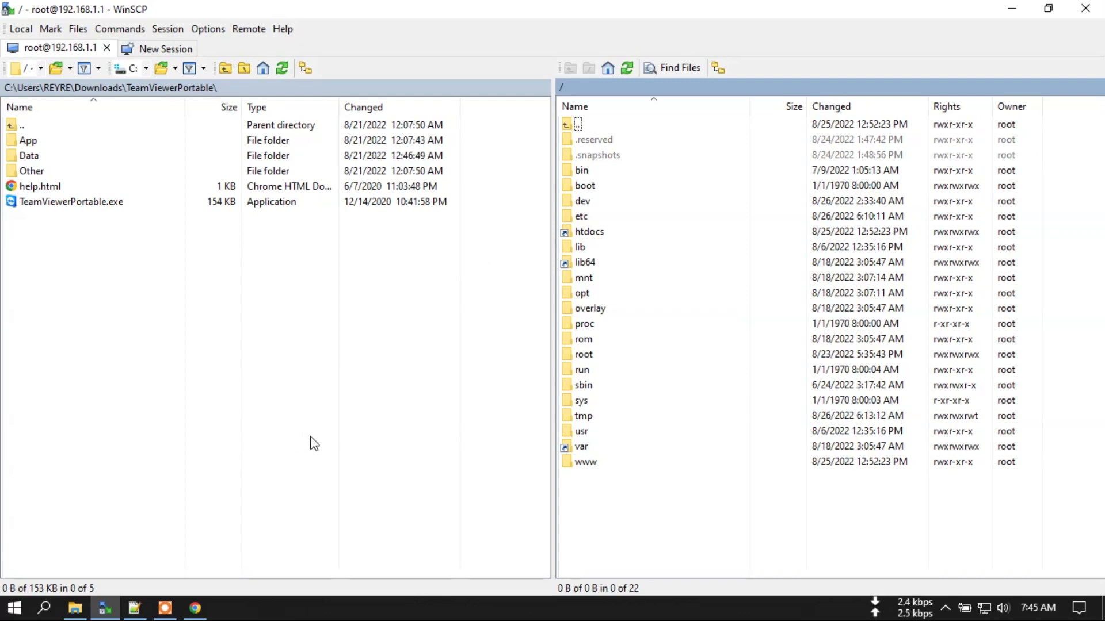
pyautogui.click(196, 609)
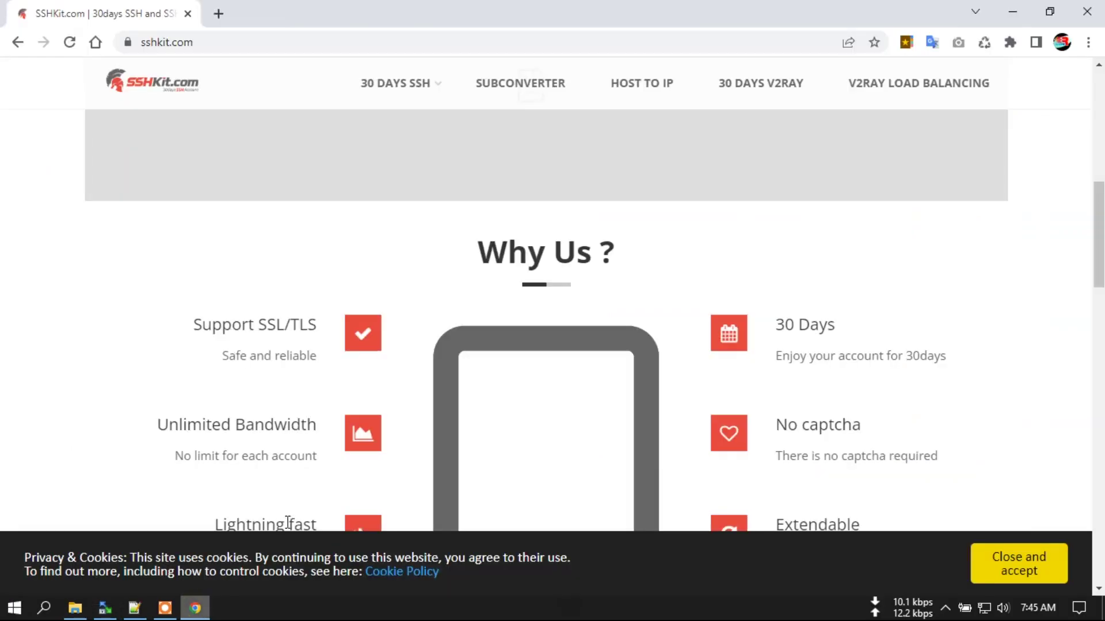
pyautogui.scroll(6, 631, 214)
pyautogui.scroll(-3, 569, 322)
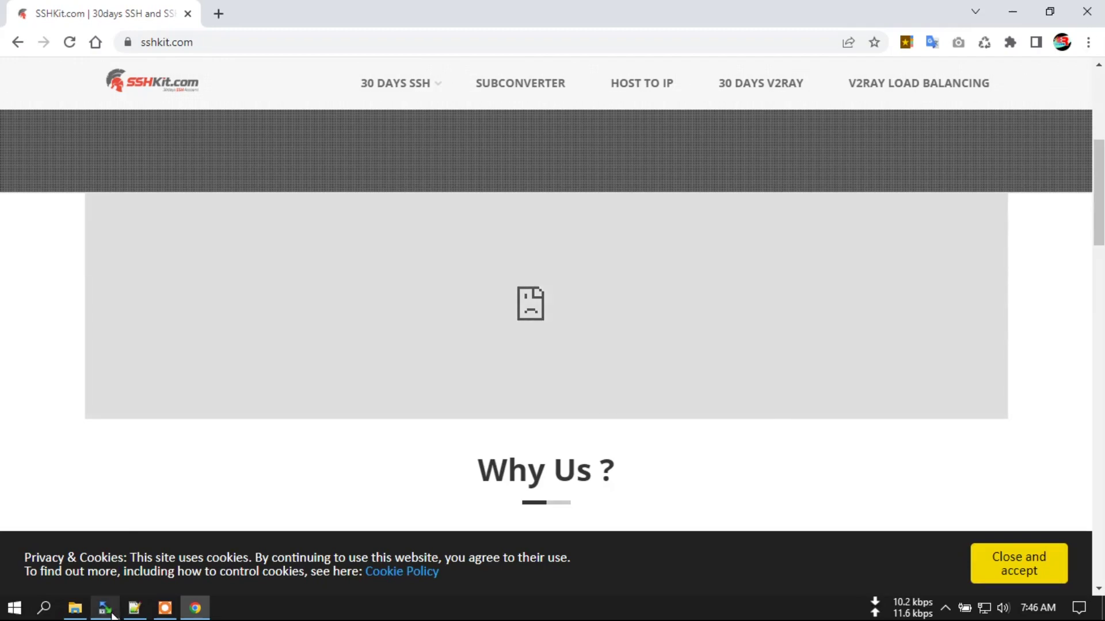
# Step: Switch to WinSCP, go to the router's /etc/openclash/rule_provider folder and open reject.yaml for editing
pyautogui.click(105, 609)
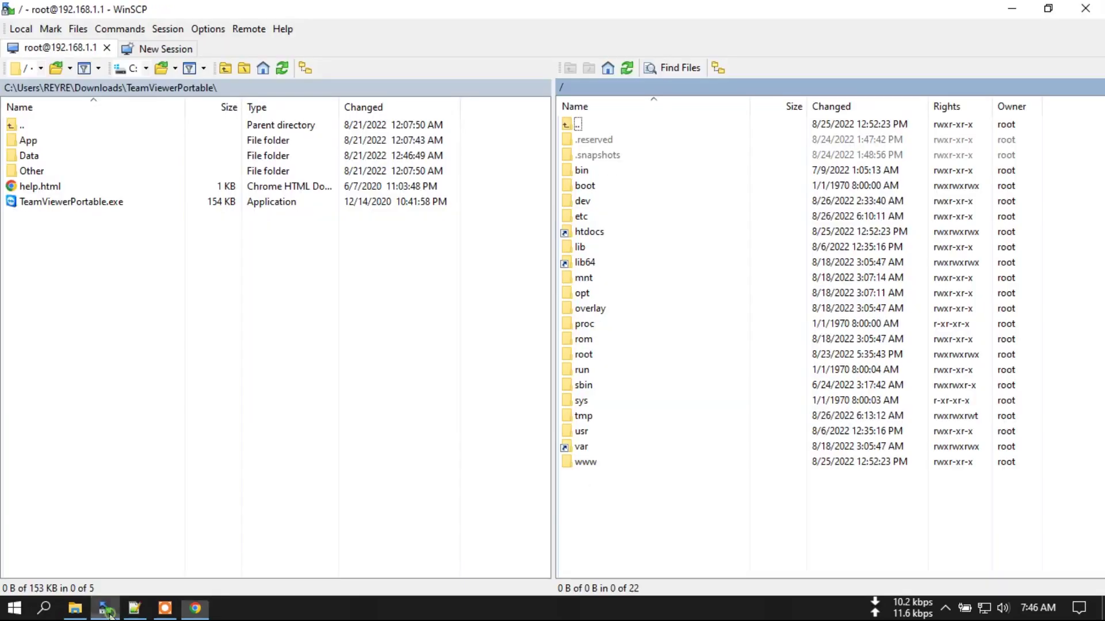
pyautogui.rightClick(785, 86)
pyautogui.moveTo(814, 92)
pyautogui.click(760, 94)
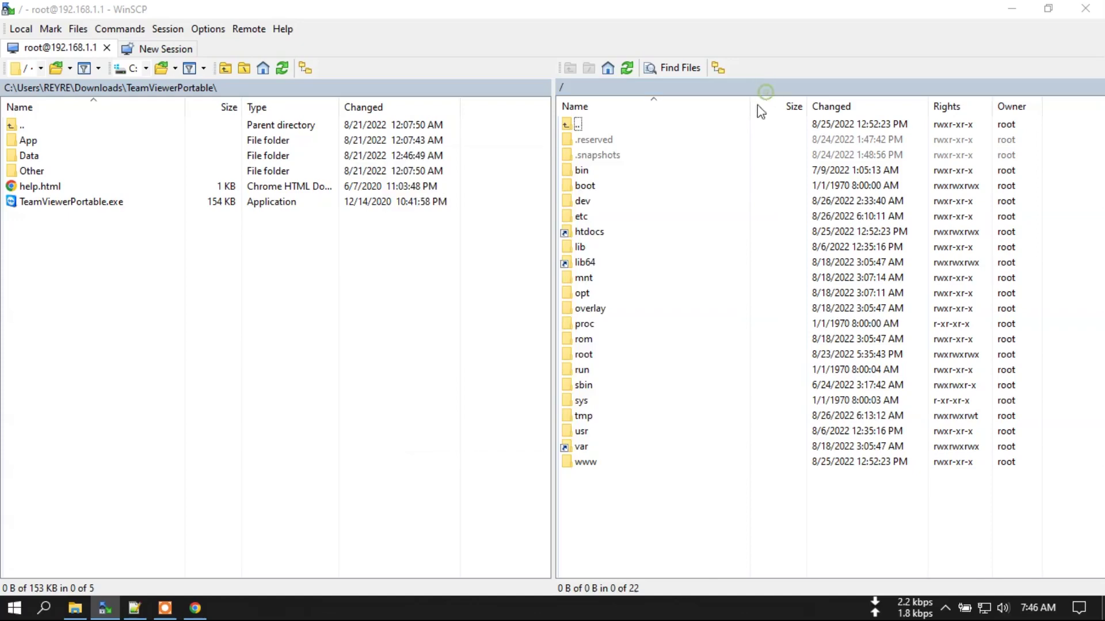
pyautogui.doubleClick(456, 266)
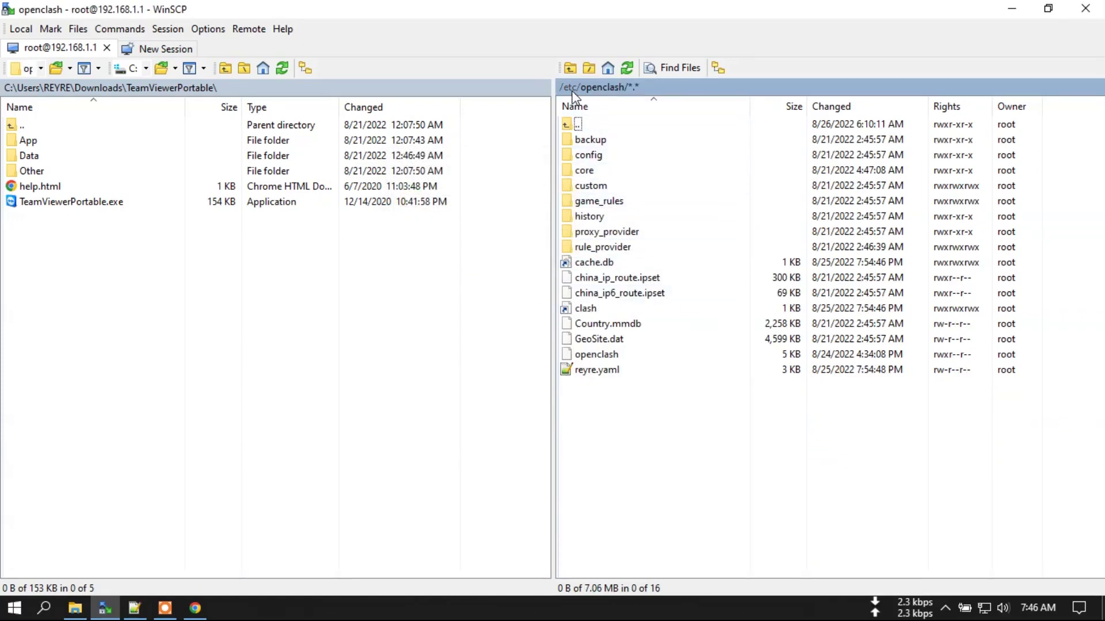
pyautogui.click(607, 248)
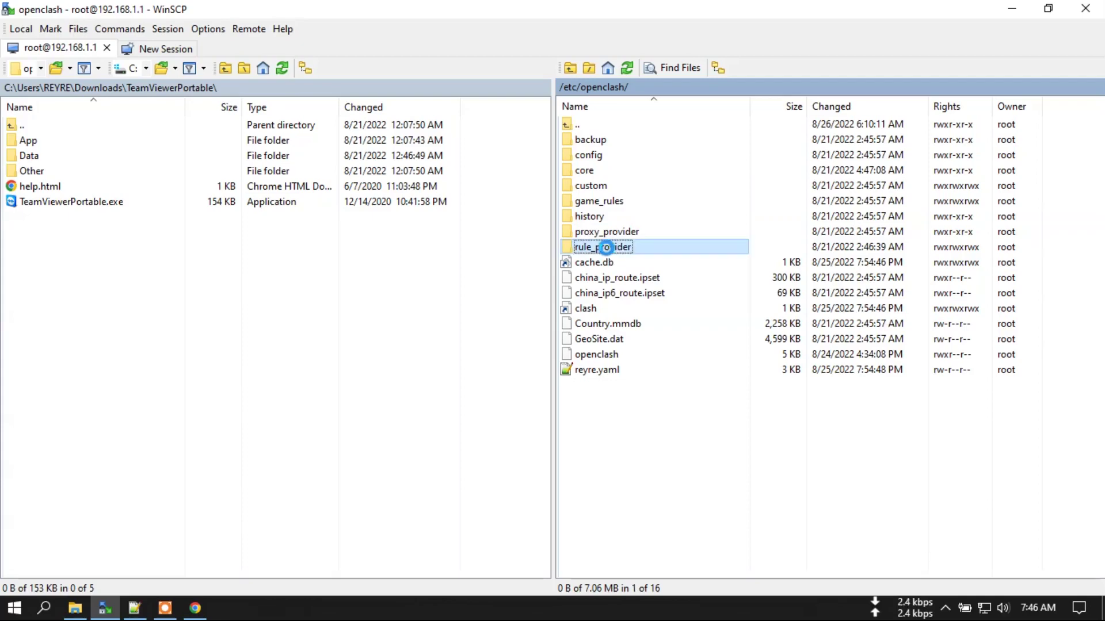
pyautogui.doubleClick(606, 248)
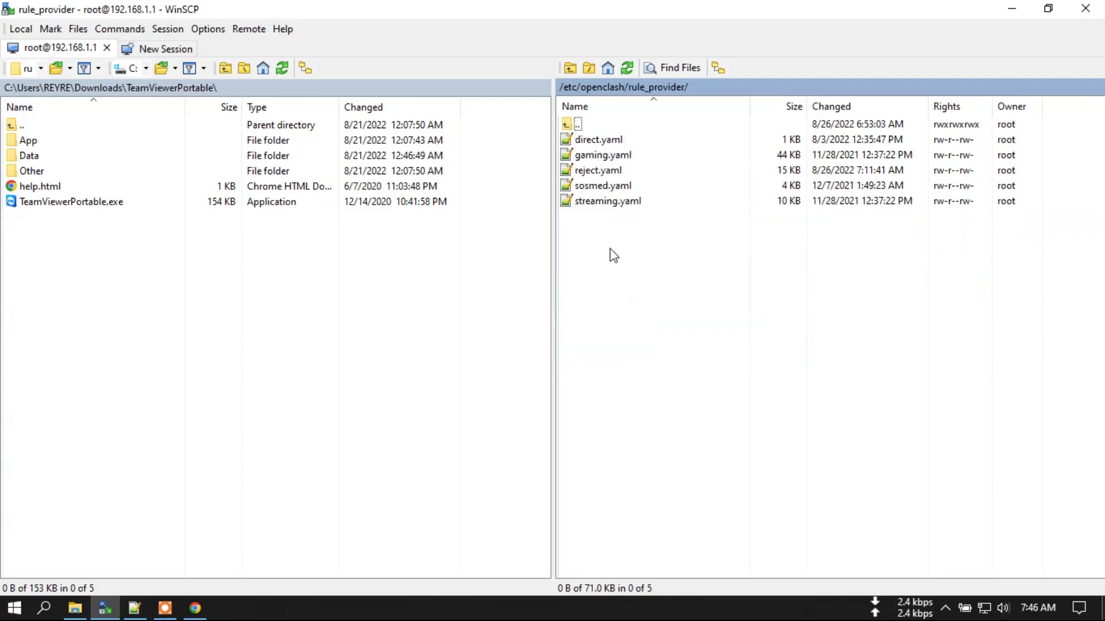
pyautogui.doubleClick(595, 172)
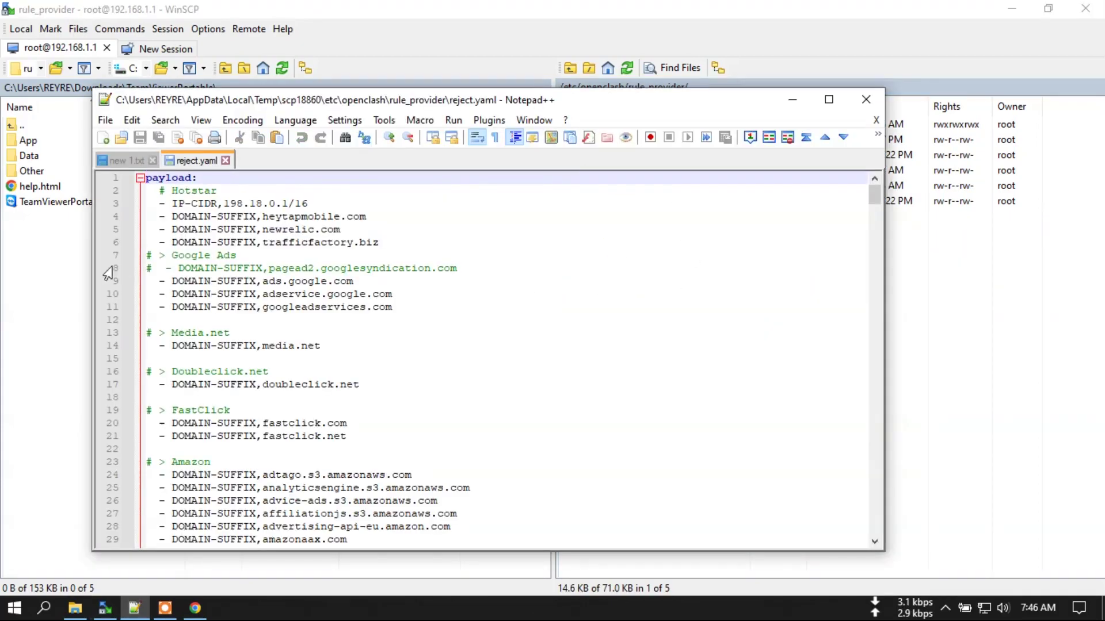
# Step: Uncomment the pagead2.googlesyndication.com rule under Google Ads in reject.yaml and save the file
pyautogui.moveTo(268, 268); pyautogui.dragTo(437, 268)
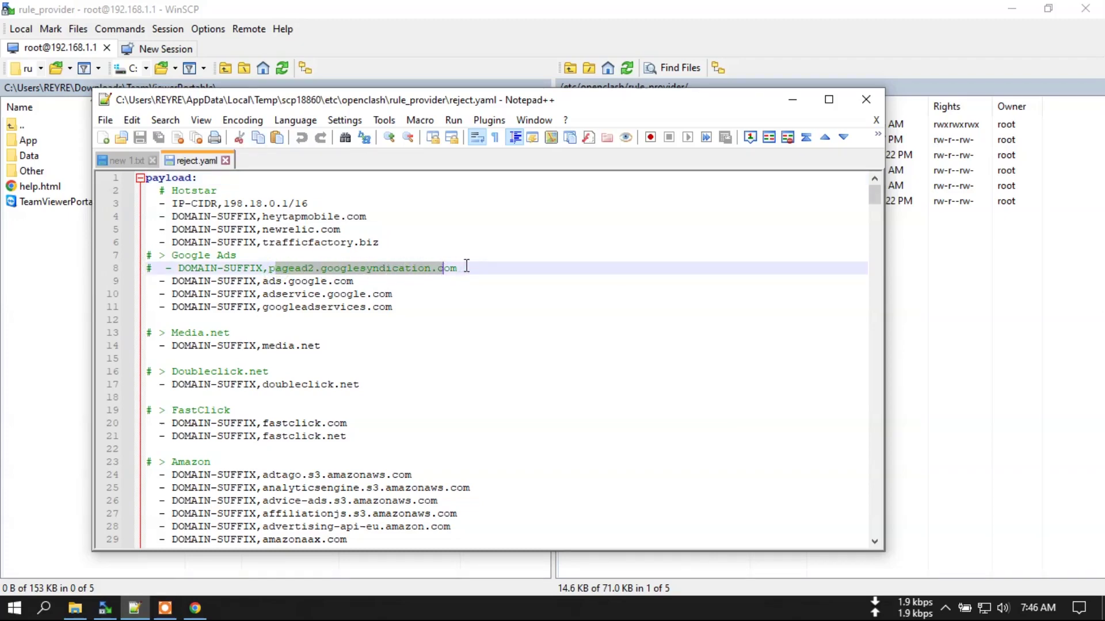
pyautogui.click(453, 268)
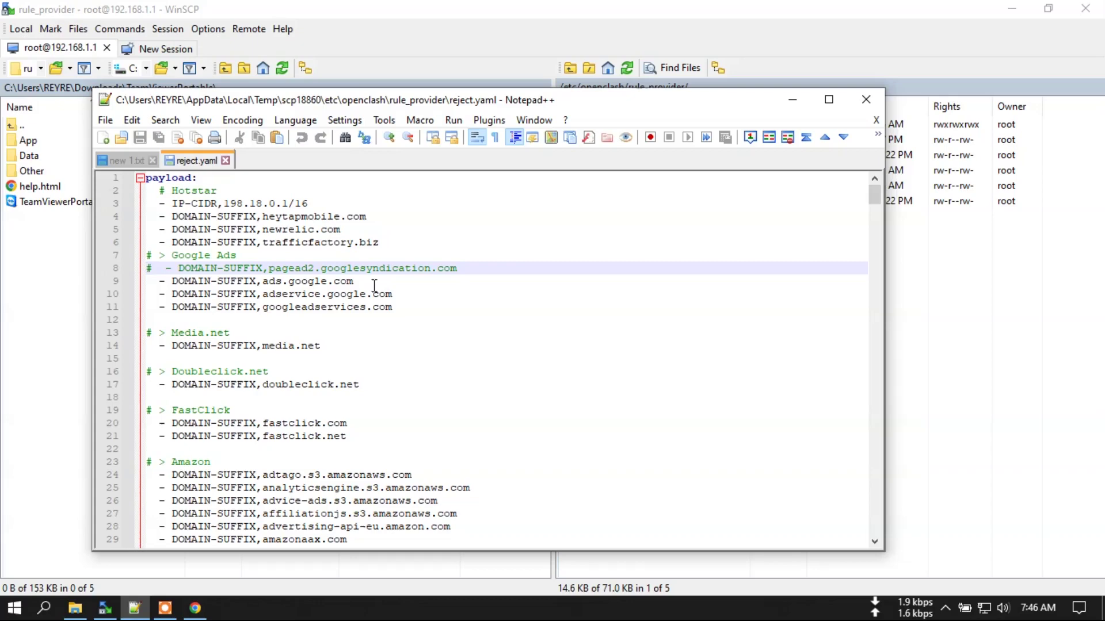
pyautogui.click(153, 269)
pyautogui.press('BackSpace')
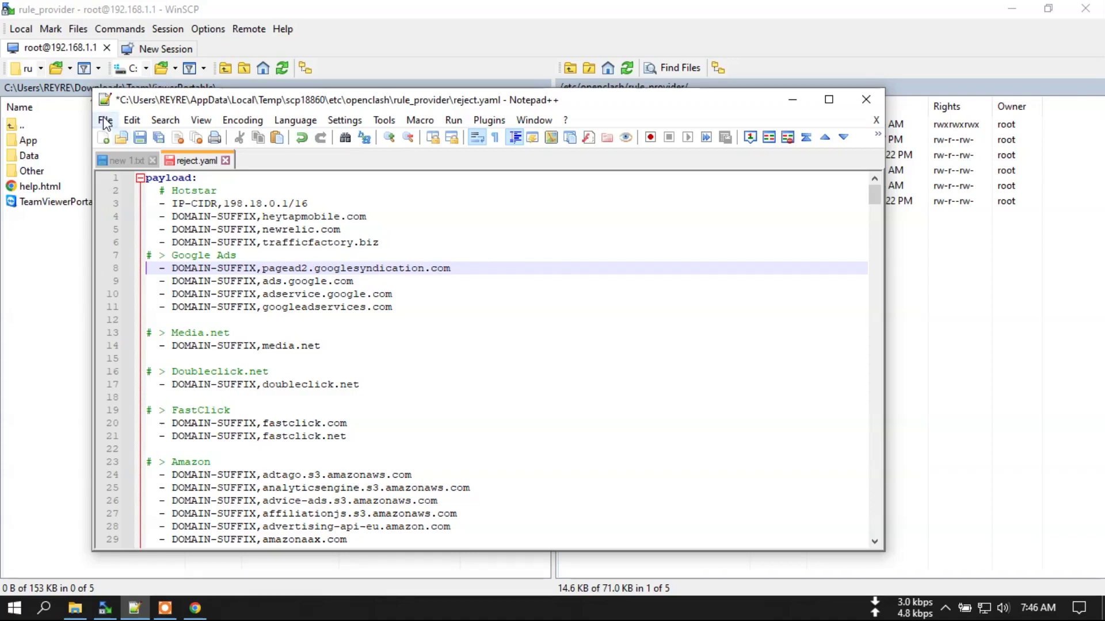
pyautogui.click(140, 138)
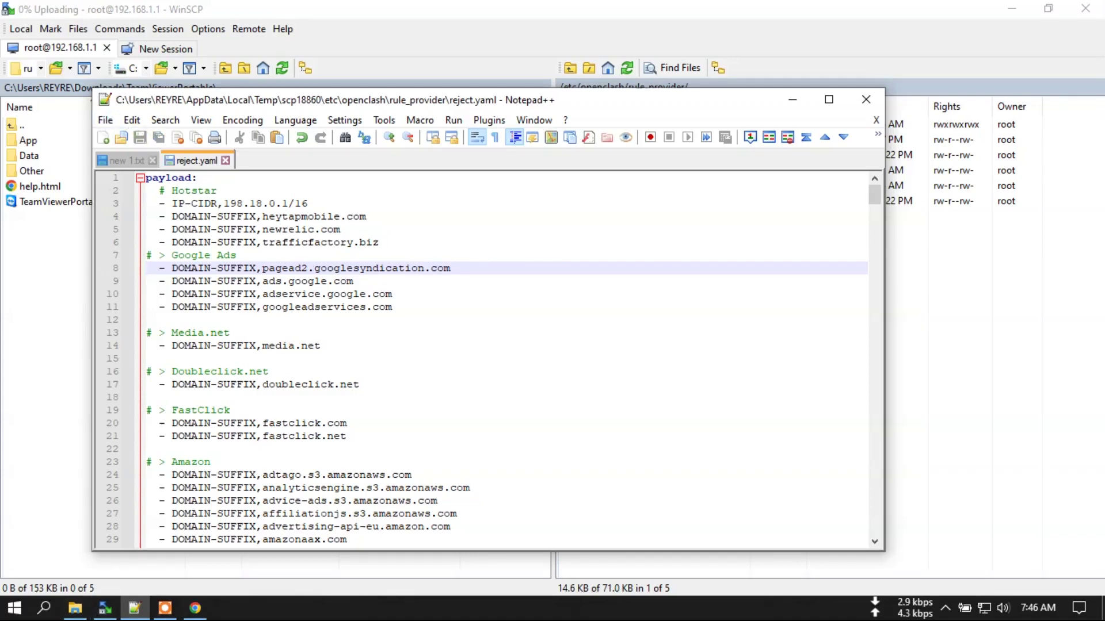
# Step: Switch to Chrome, open the REYRE-STB router's Yacd dashboard and update the RP-Reject provider on its Rules page
pyautogui.click(195, 608)
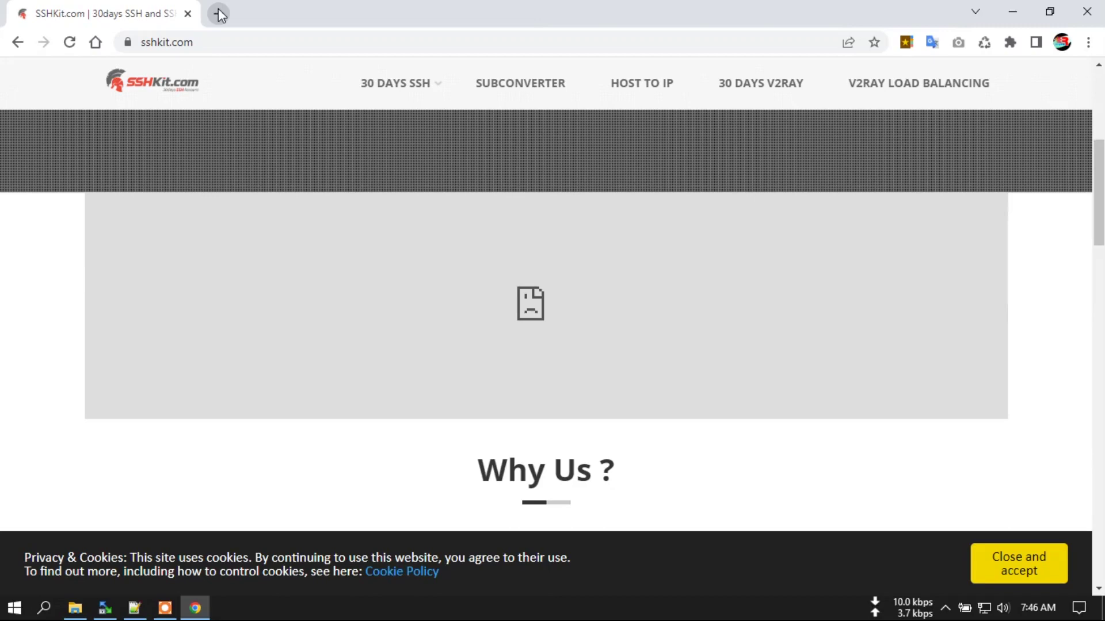
pyautogui.click(908, 44)
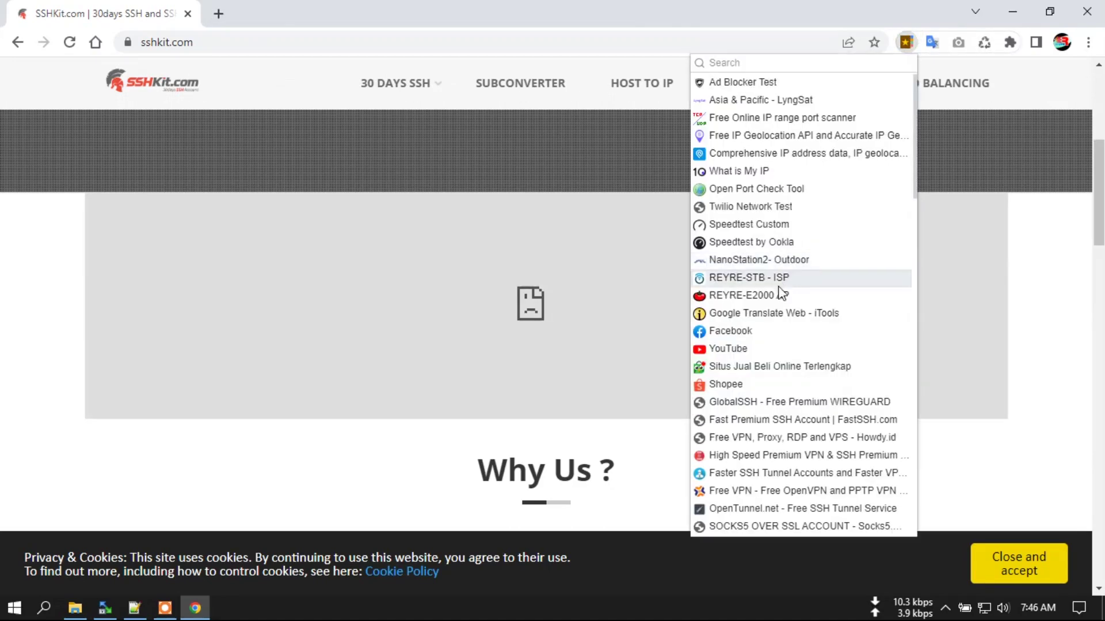
pyautogui.click(771, 280)
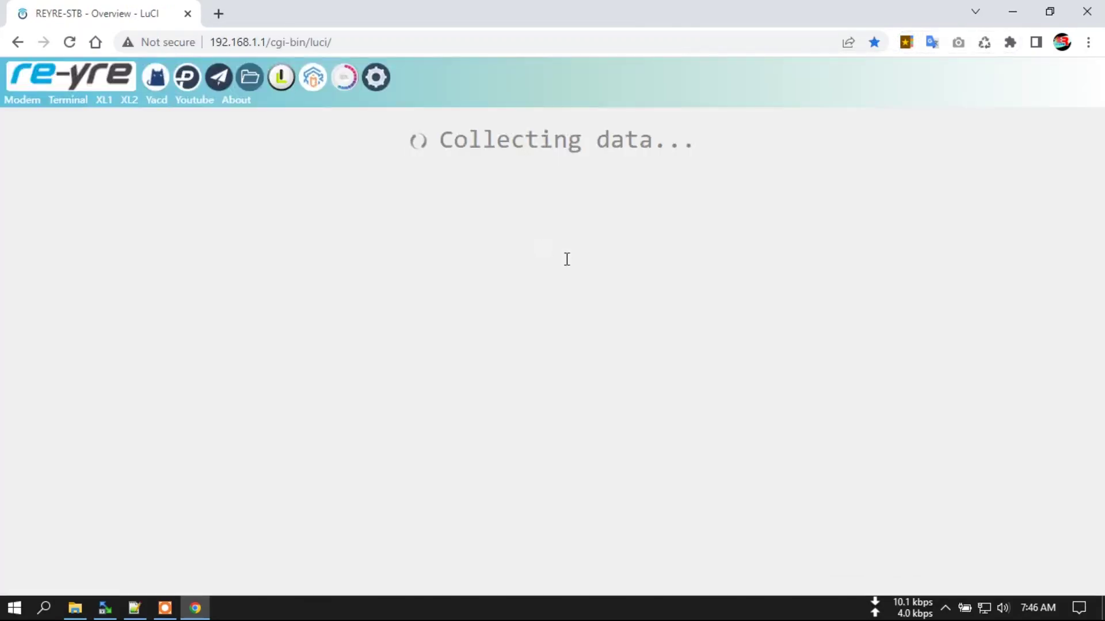
pyautogui.click(535, 286)
pyautogui.click(633, 335)
pyautogui.click(651, 345)
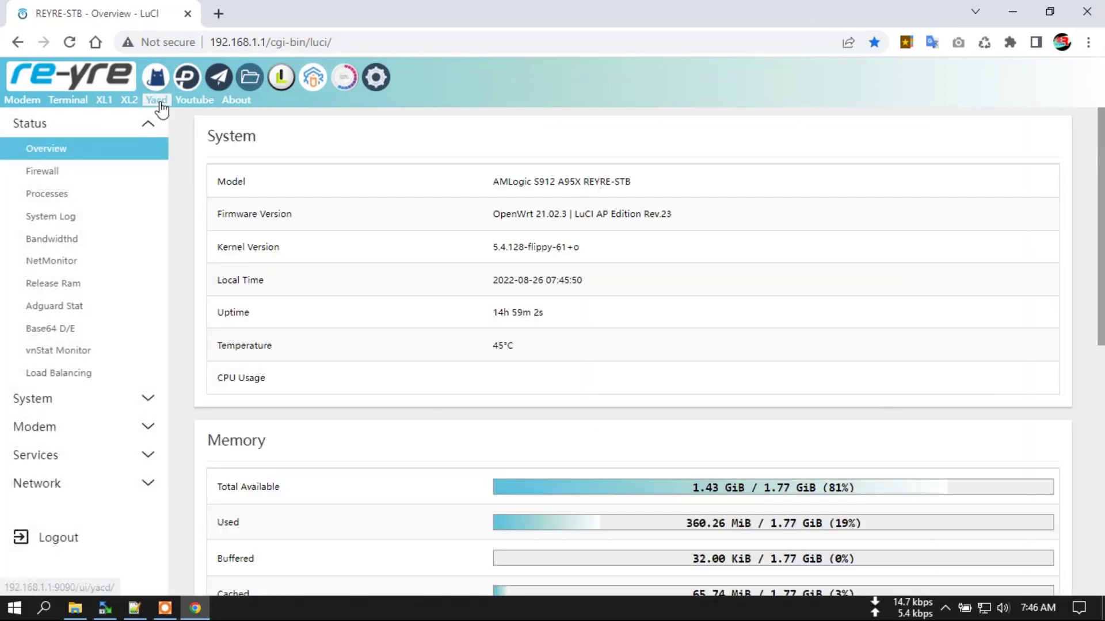
pyautogui.click(158, 99)
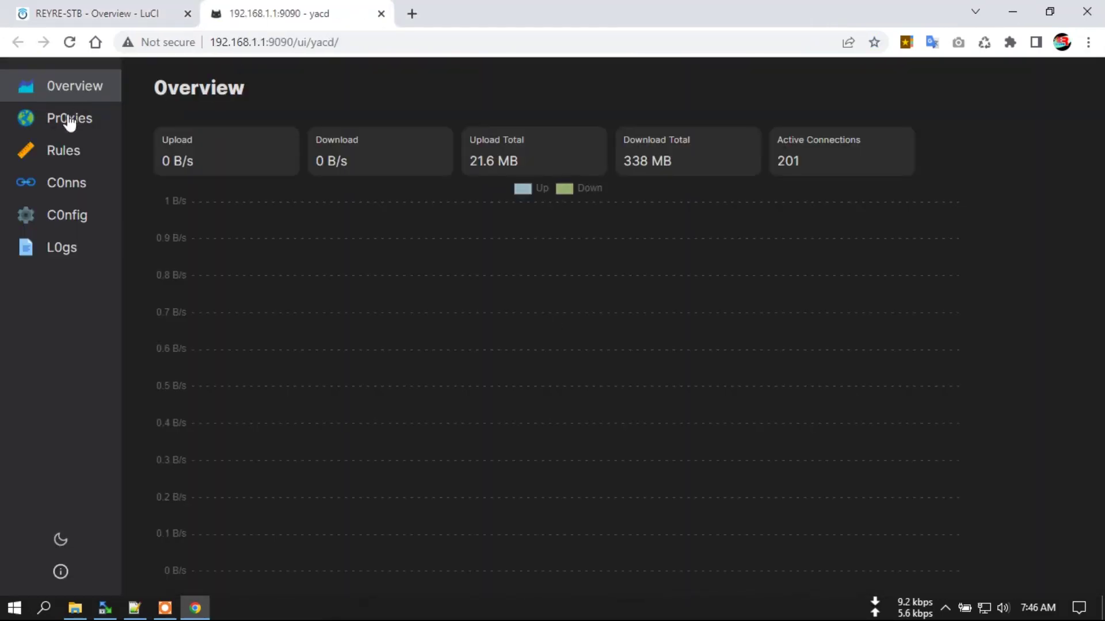
pyautogui.click(70, 152)
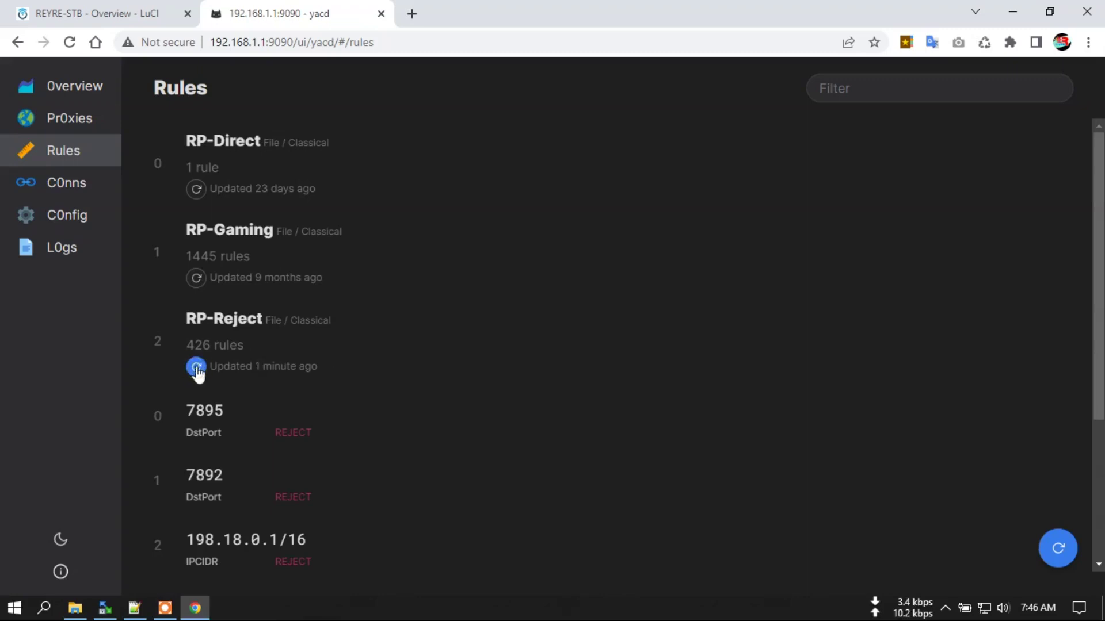
pyautogui.click(138, 603)
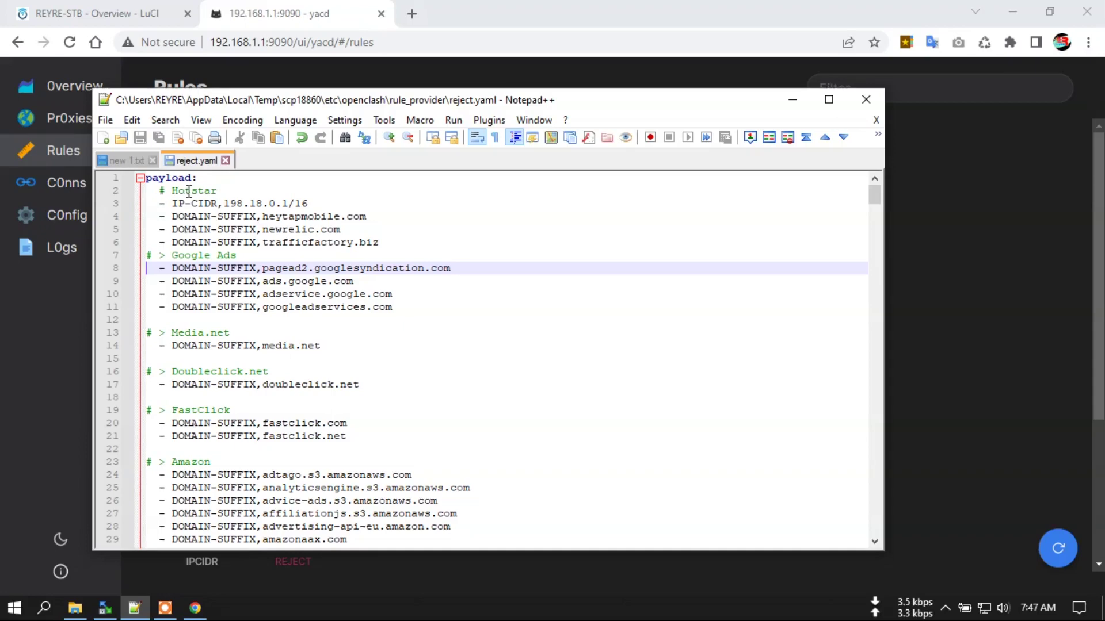
pyautogui.click(286, 7)
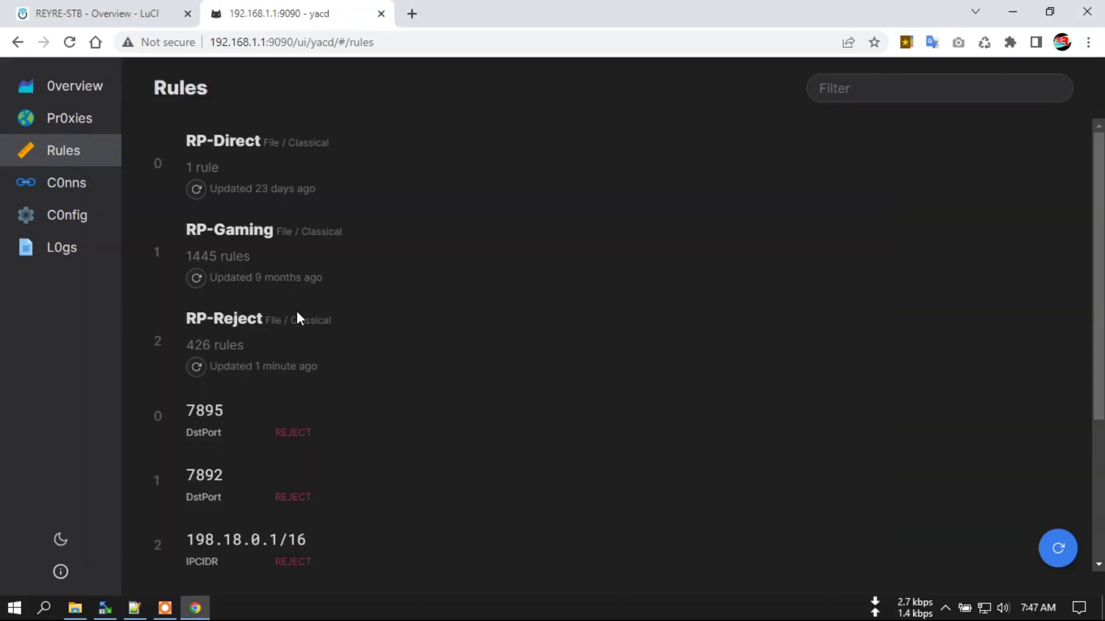
# Step: Release the router's RAM from its LuCI status pages
pyautogui.click(89, 13)
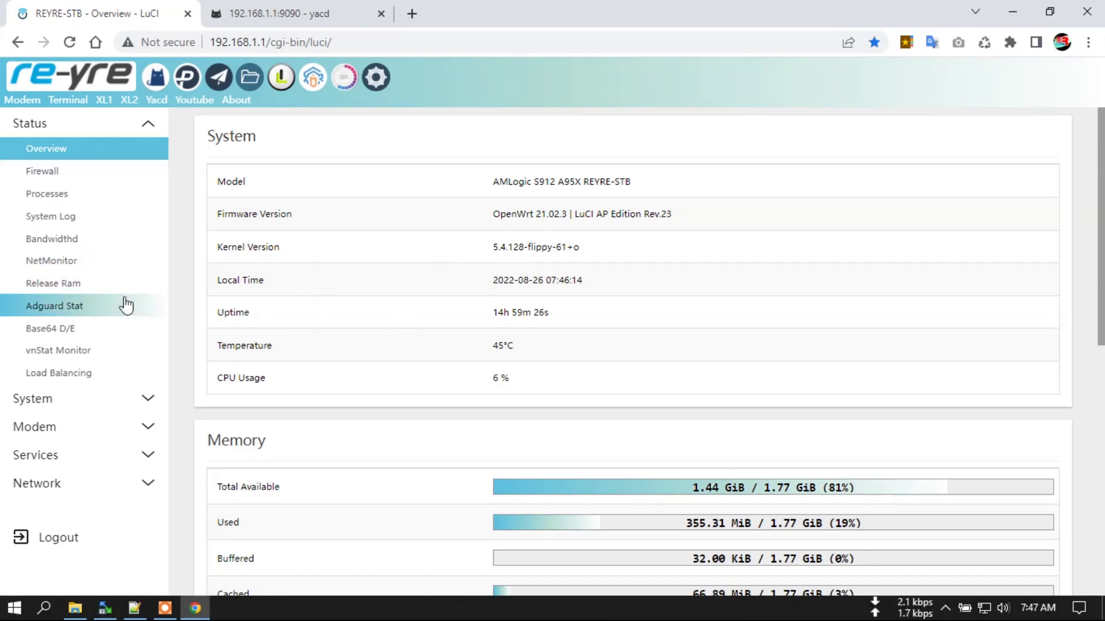
pyautogui.click(62, 284)
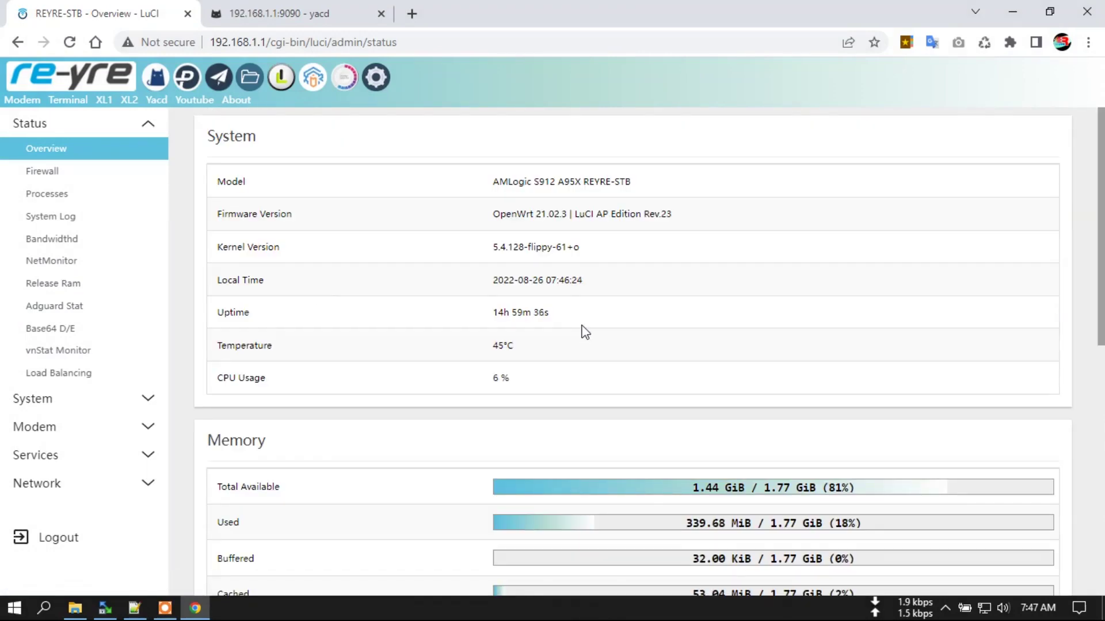
# Step: Clear Chrome's browsing history and cached images and files for all time, and close the browser window
pyautogui.hotkey('ctrl', 'shift', 'Delete')
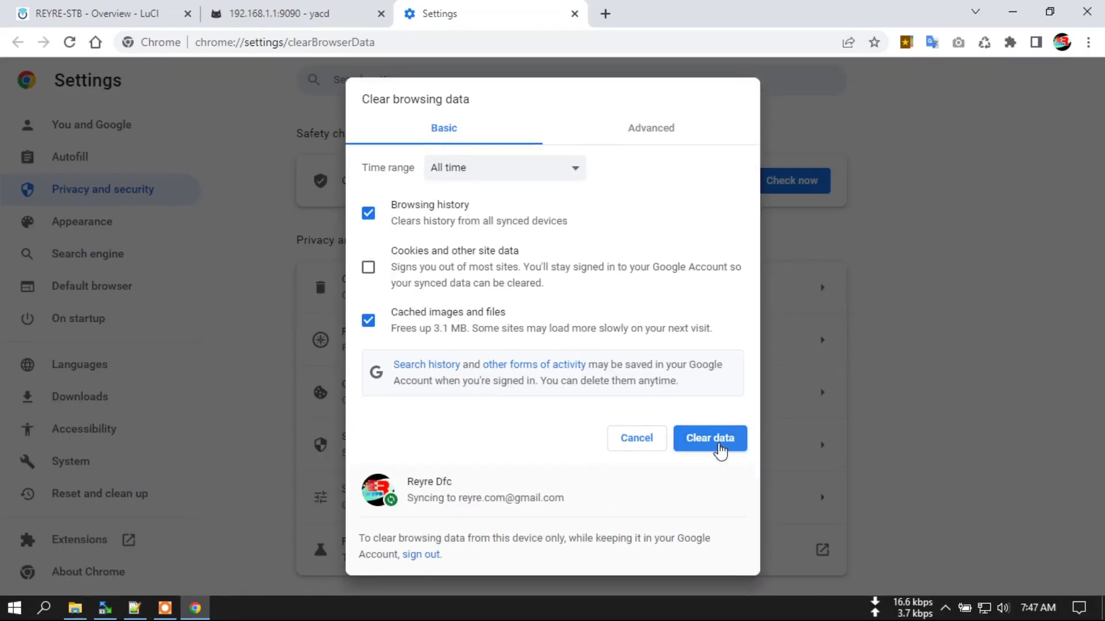
pyautogui.click(717, 444)
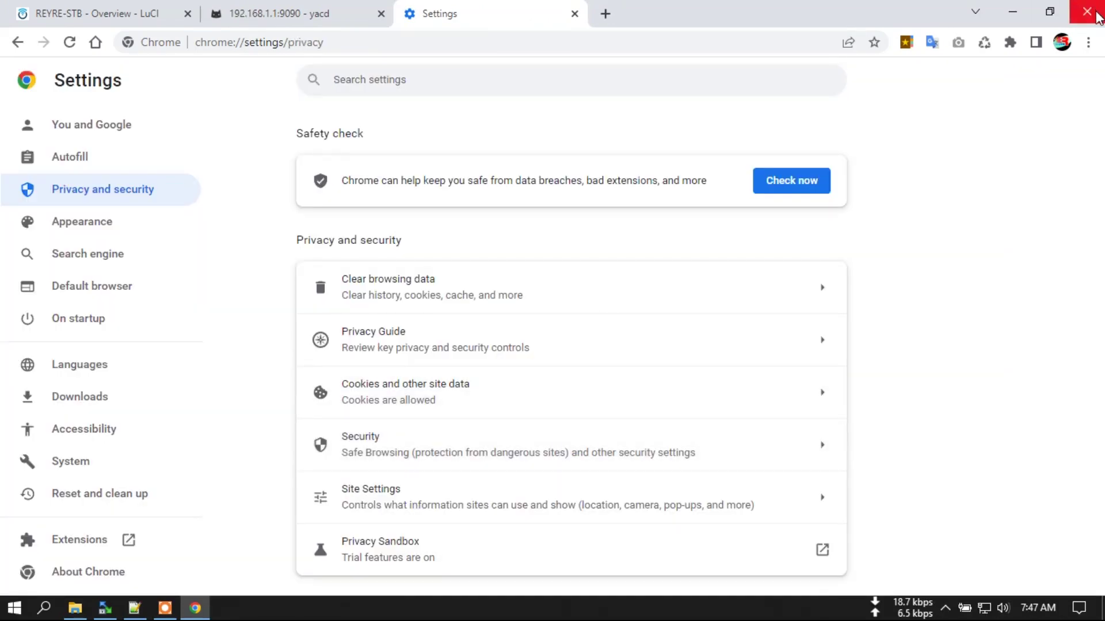
pyautogui.click(1096, 16)
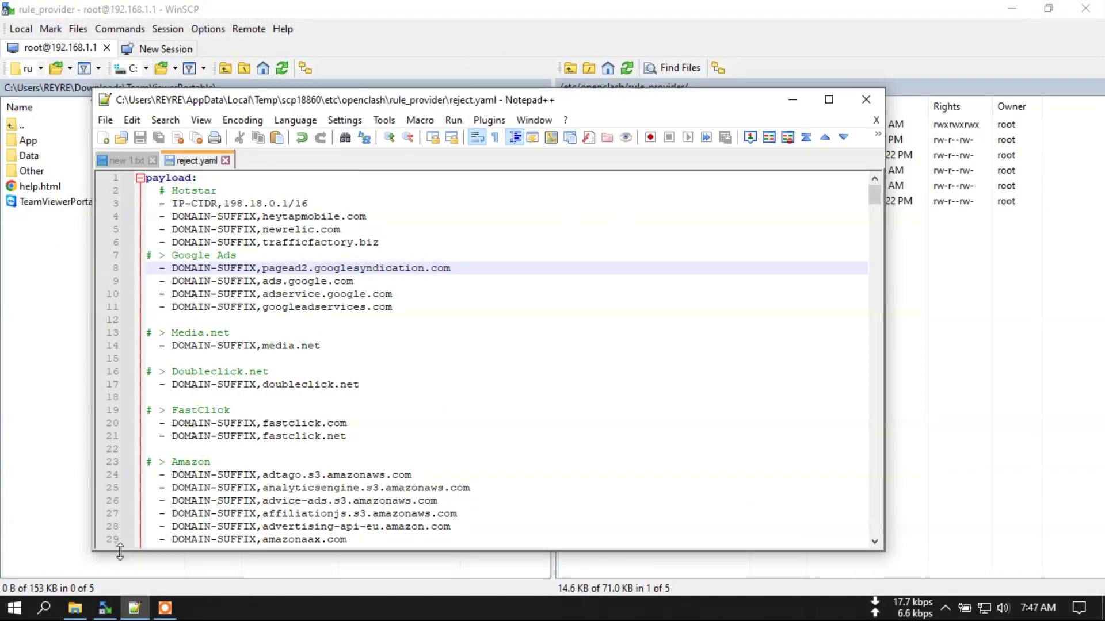
# Step: Launch Chrome and load sshkit.com to test whether AdBlock detection triggers
pyautogui.click(14, 608)
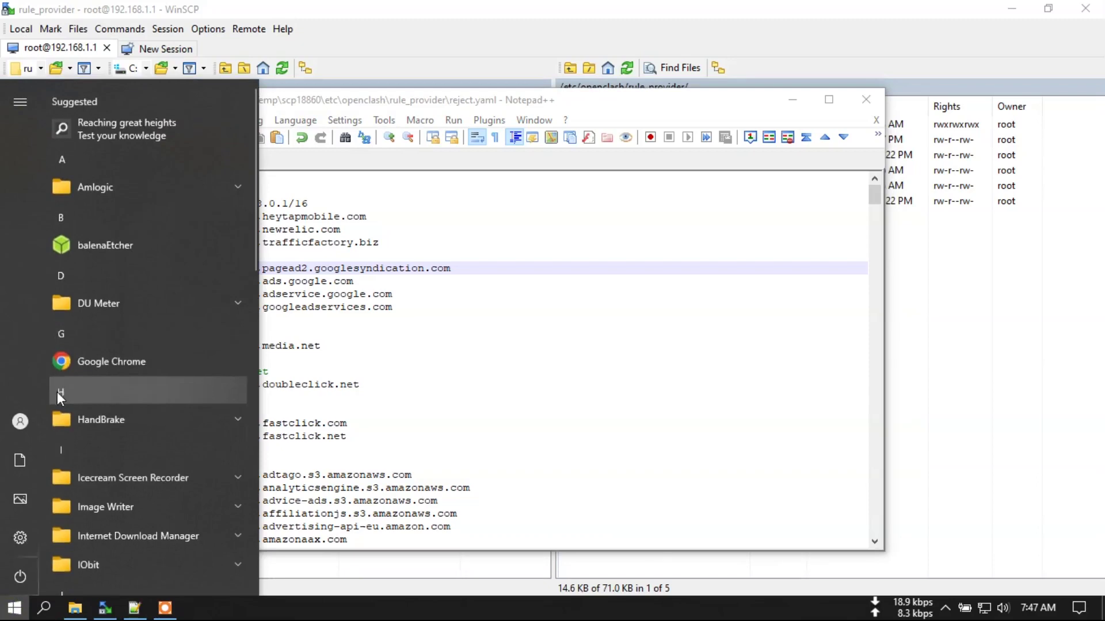
pyautogui.click(67, 360)
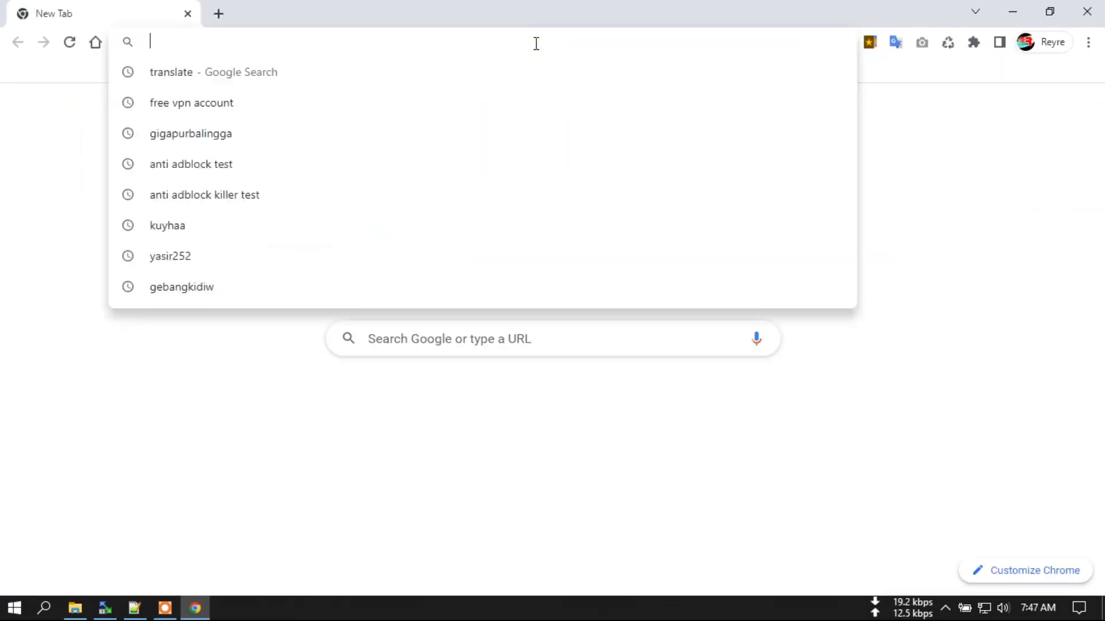
pyautogui.write('sshki')
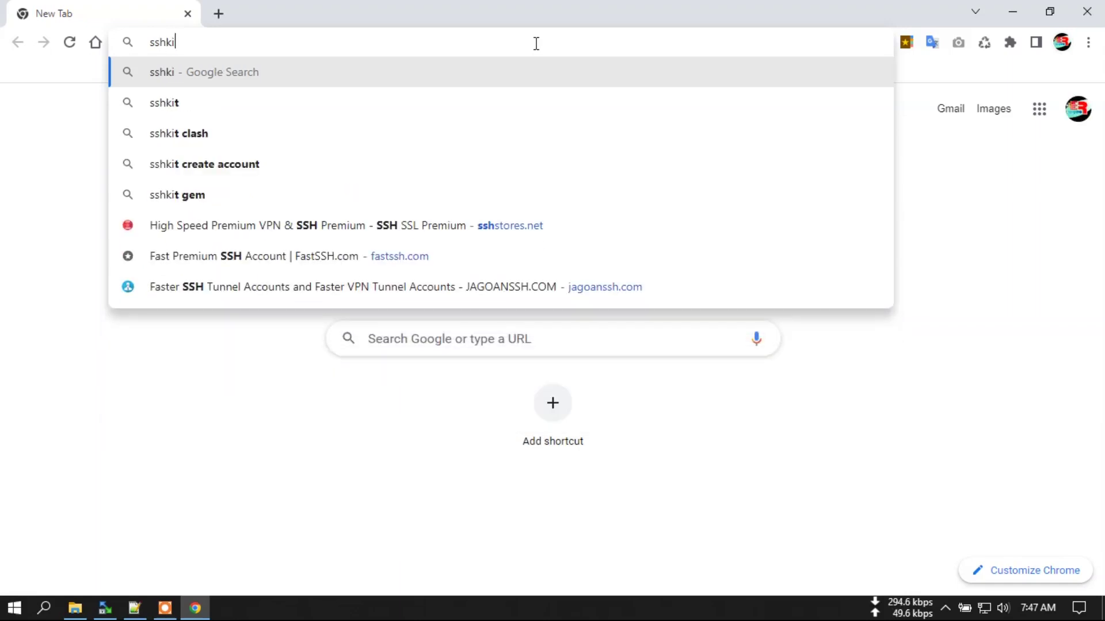
pyautogui.write('t.com')
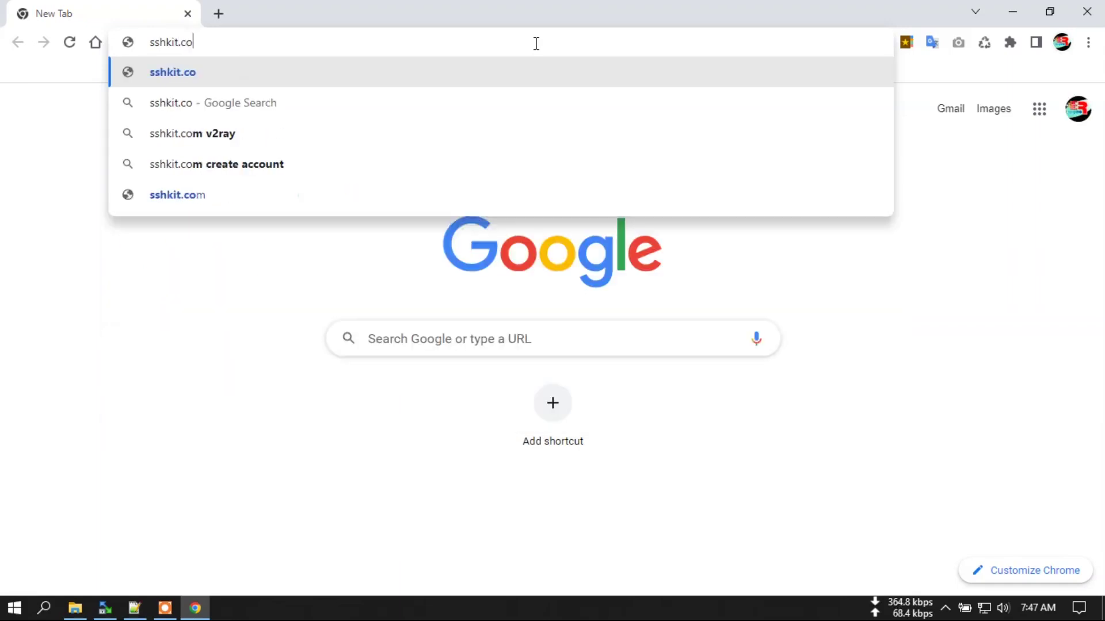
pyautogui.press('Return')
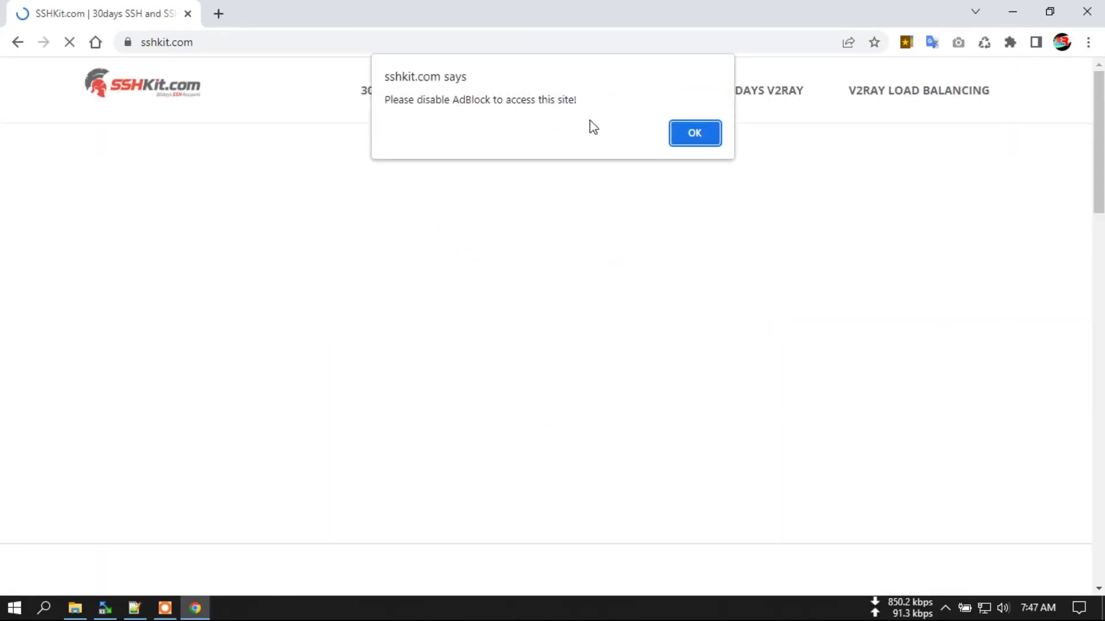
# Step: Load the bookmarked REYRE-STB router page in a new tab and log in as root with the saved account password
pyautogui.click(218, 13)
pyautogui.click(906, 42)
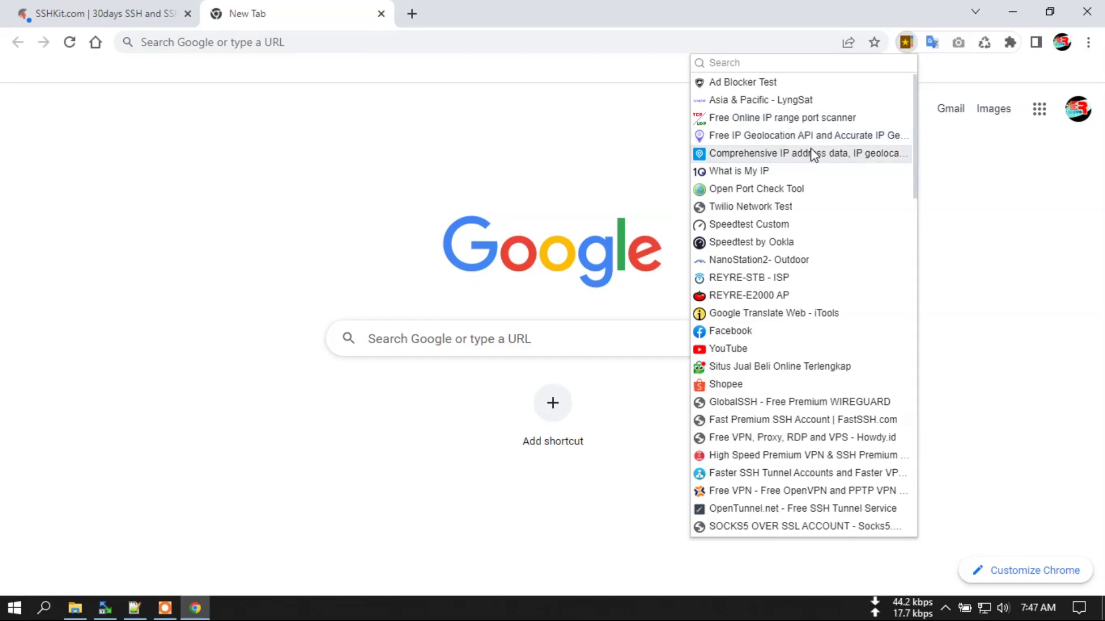
pyautogui.click(745, 278)
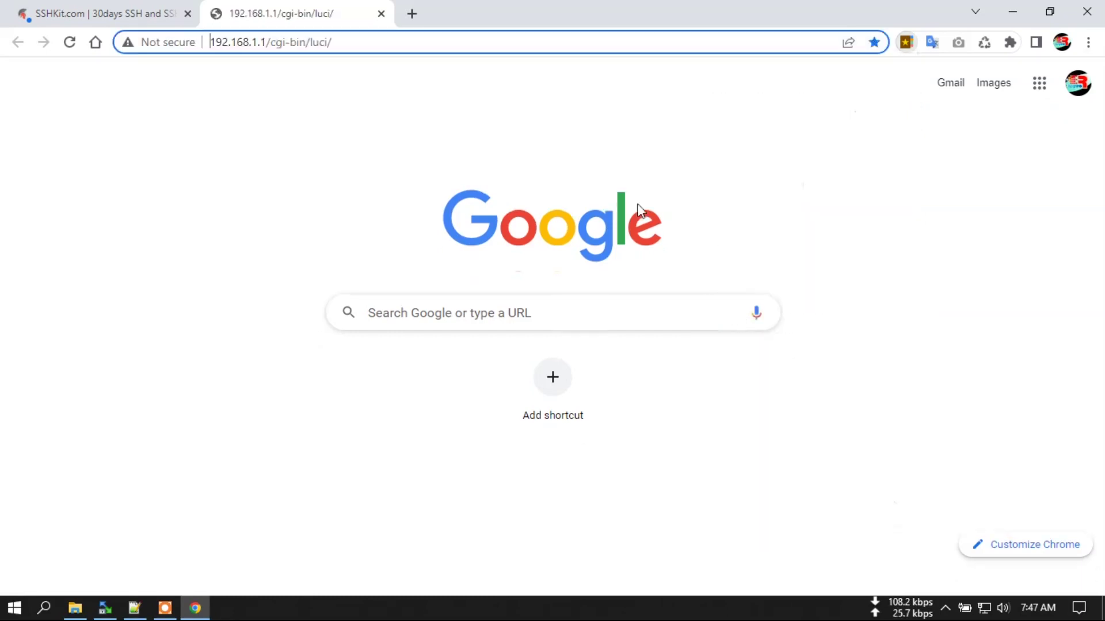
pyautogui.click(545, 286)
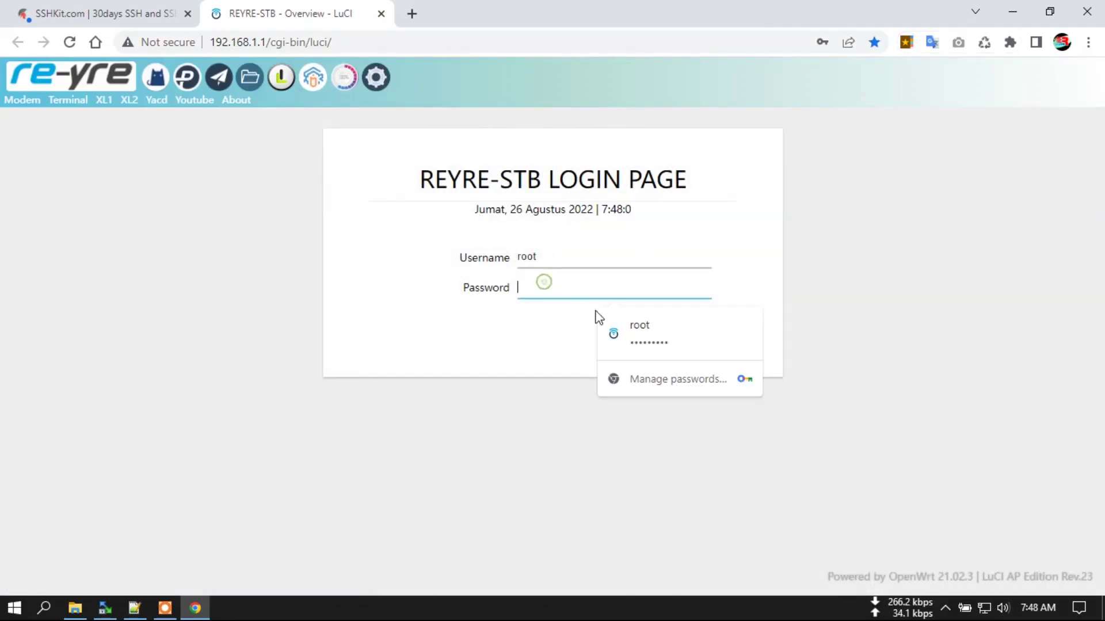
pyautogui.click(670, 344)
pyautogui.click(671, 344)
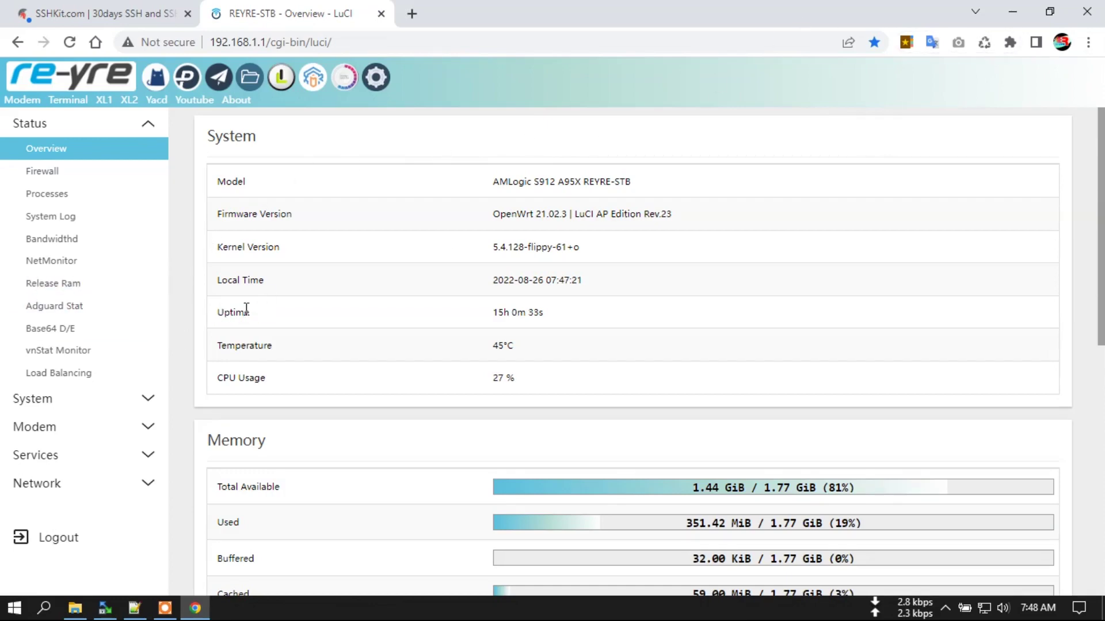
# Step: Release the router's RAM and review the memory and network details on its status overview
pyautogui.click(69, 285)
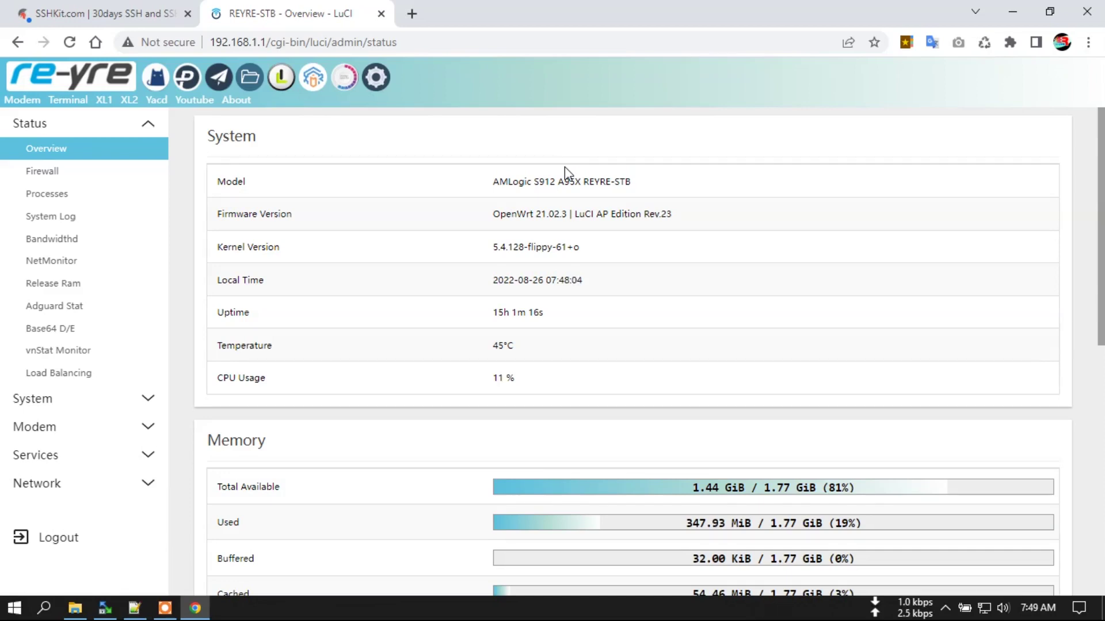
pyautogui.scroll(-7, 644, 357)
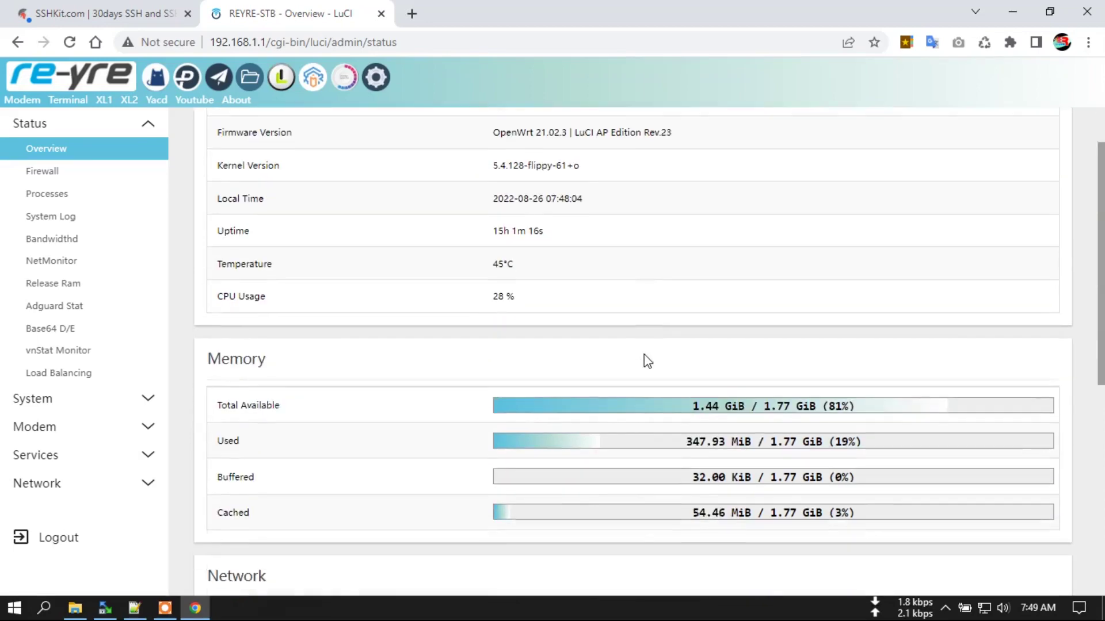
pyautogui.scroll(-2, 636, 352)
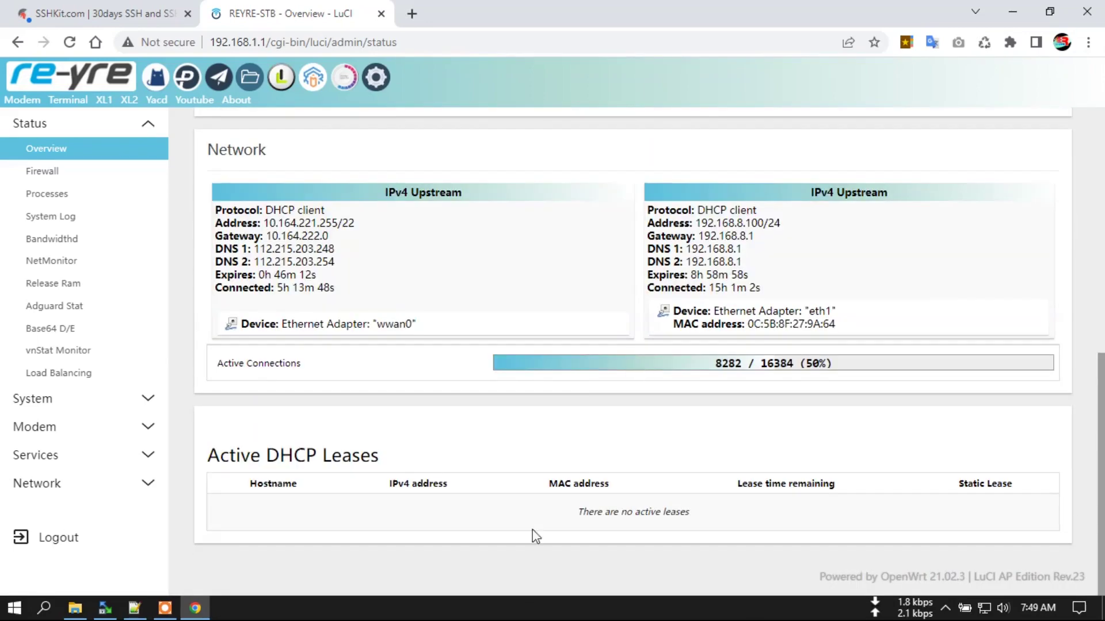
pyautogui.scroll(9, 667, 472)
pyautogui.scroll(-9, 596, 402)
# Step: Show the AdGuard statistics, then check the pagead2.googlesyndication.com rule in Notepad++ and the sshkit.com page in Chrome
pyautogui.click(77, 307)
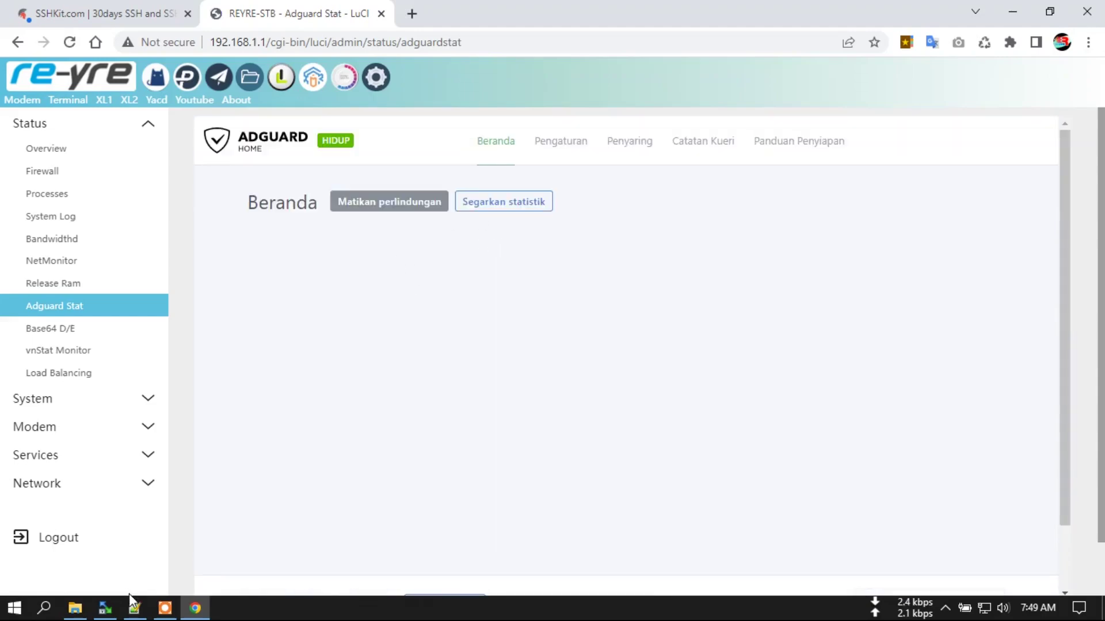
pyautogui.hotkey('alt', 'Tab')
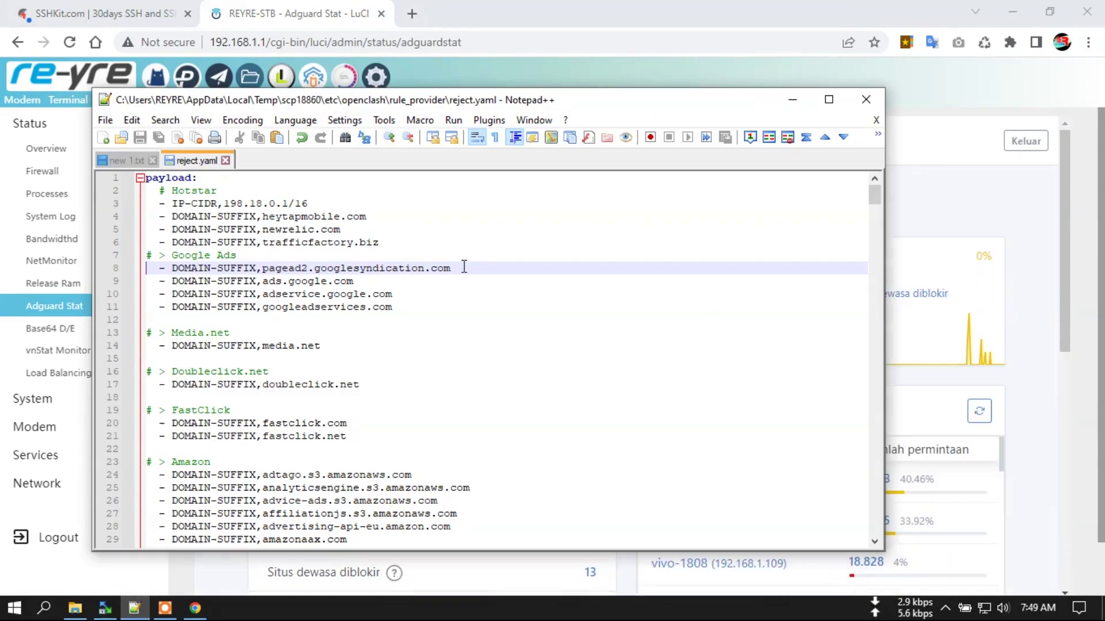
pyautogui.click(104, 13)
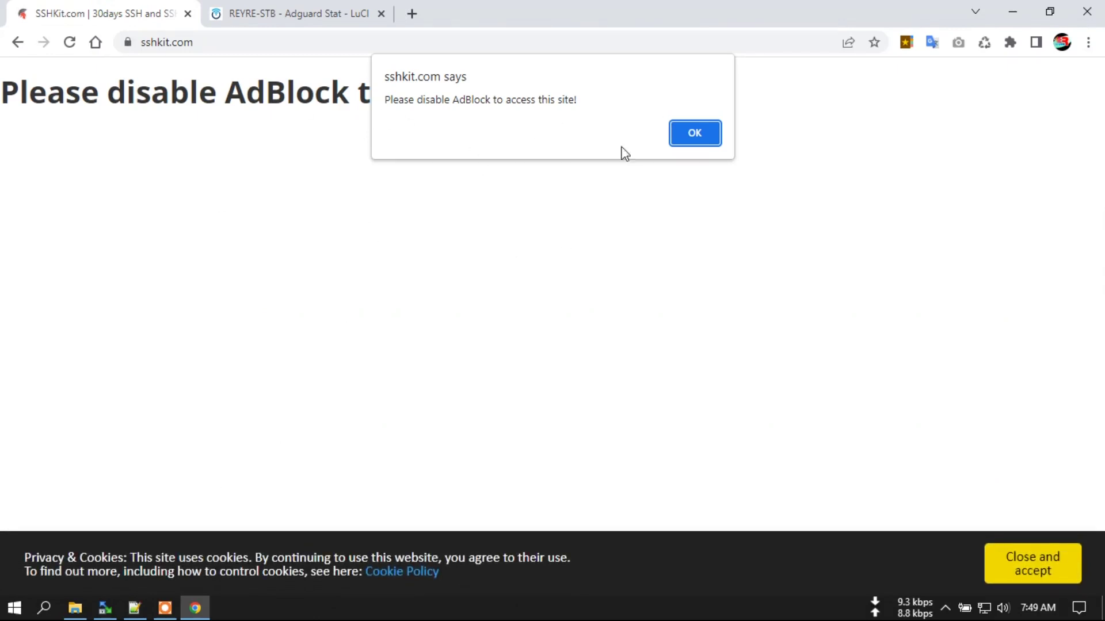
pyautogui.moveTo(112, 614)
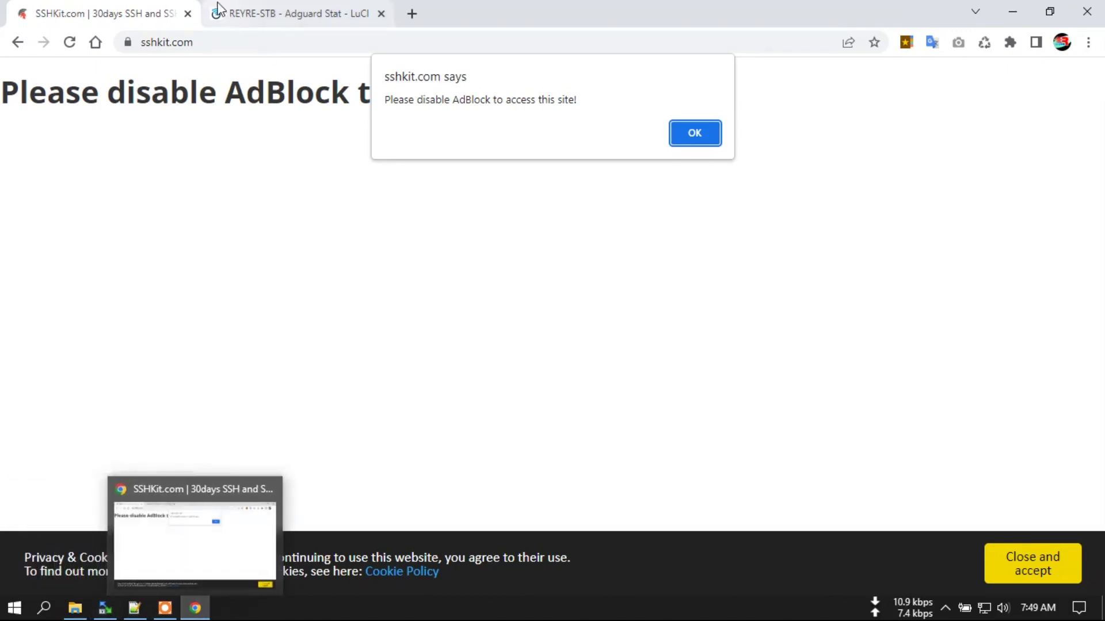
# Step: Review OpenClash's DNS settings and its list of custom DNS servers in the global settings
pyautogui.click(282, 8)
pyautogui.click(151, 83)
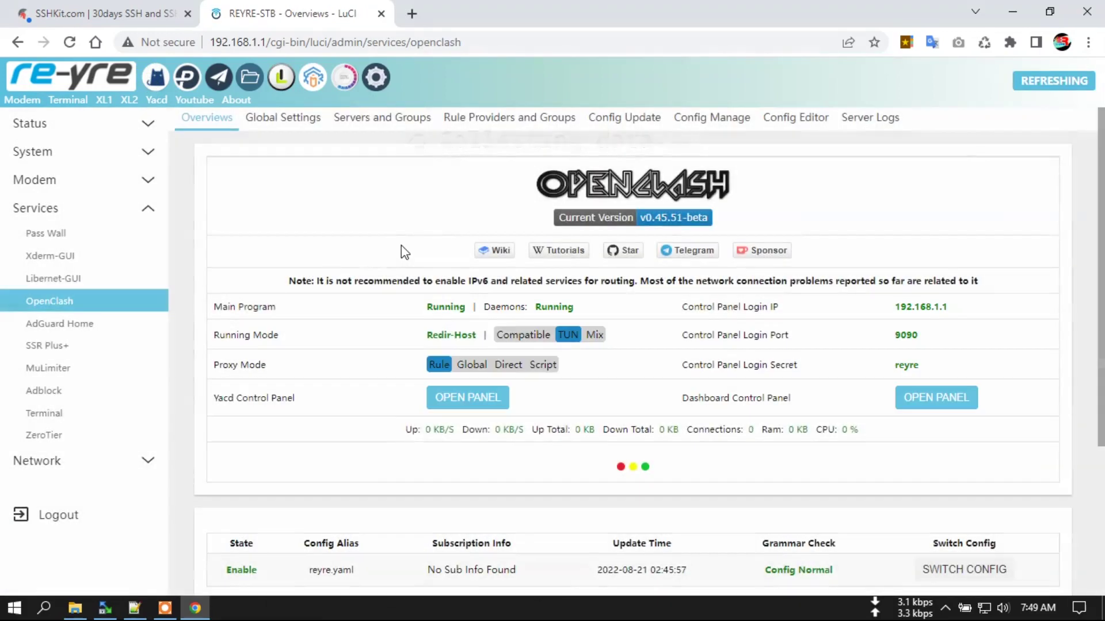
pyautogui.click(310, 123)
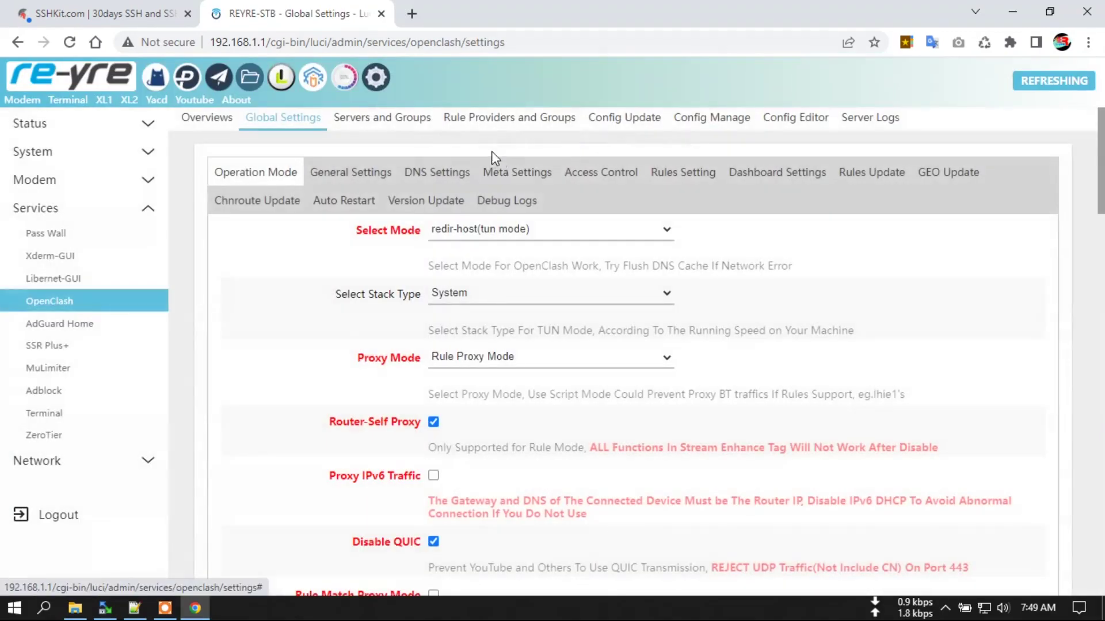
pyautogui.click(432, 171)
pyautogui.scroll(-10, 328, 315)
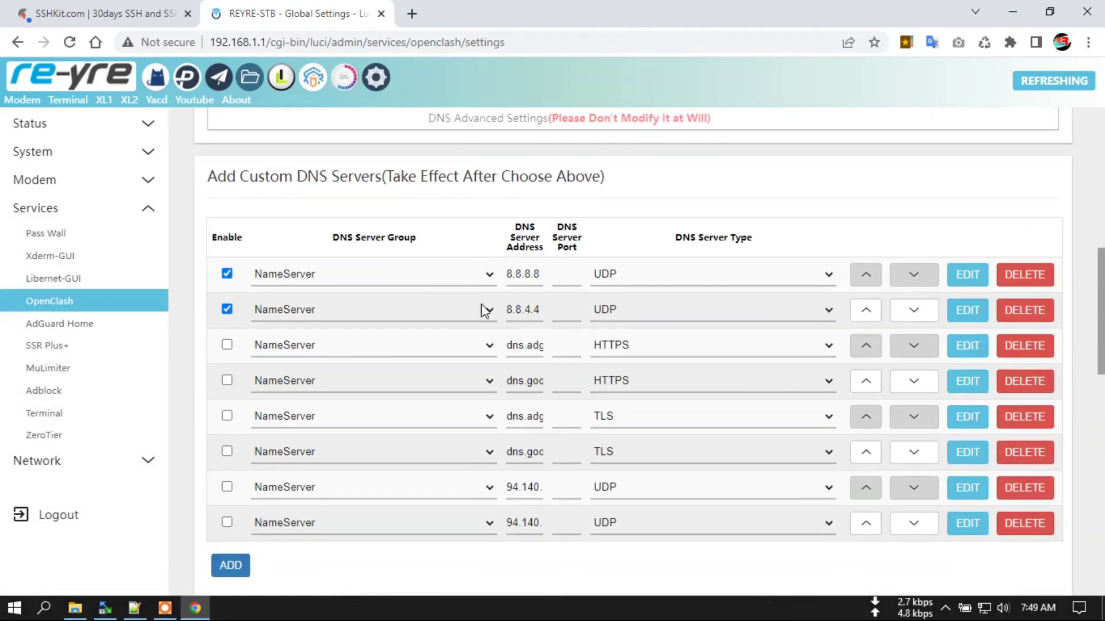
pyautogui.scroll(10, 529, 294)
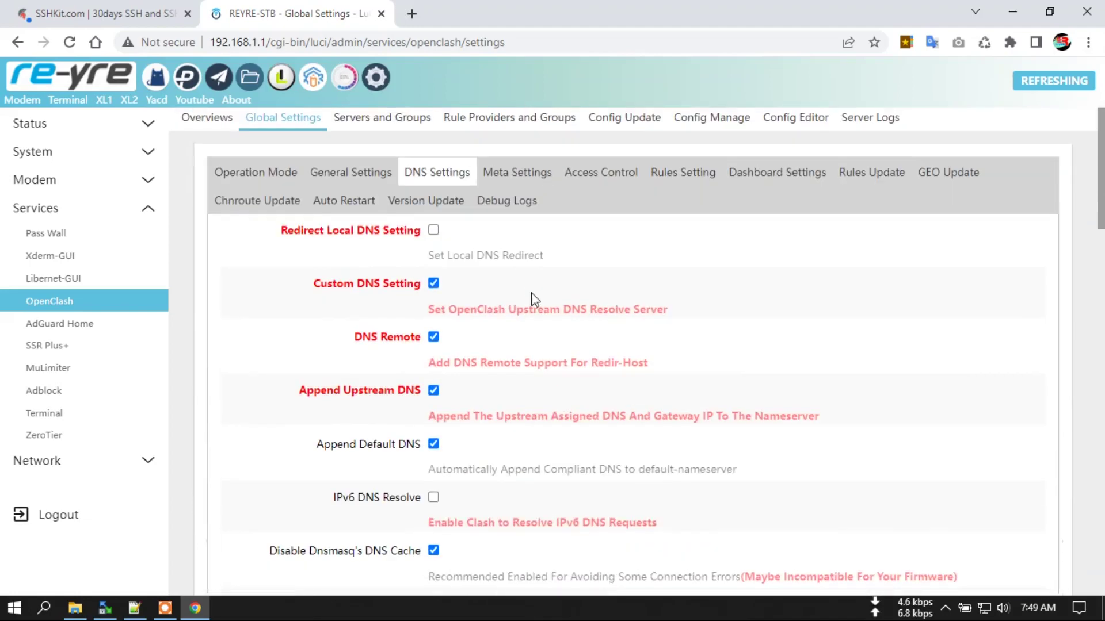
# Step: Examine the nameserver and default-nameserver entries in the running config file on OpenClash's Config Manage page
pyautogui.click(733, 118)
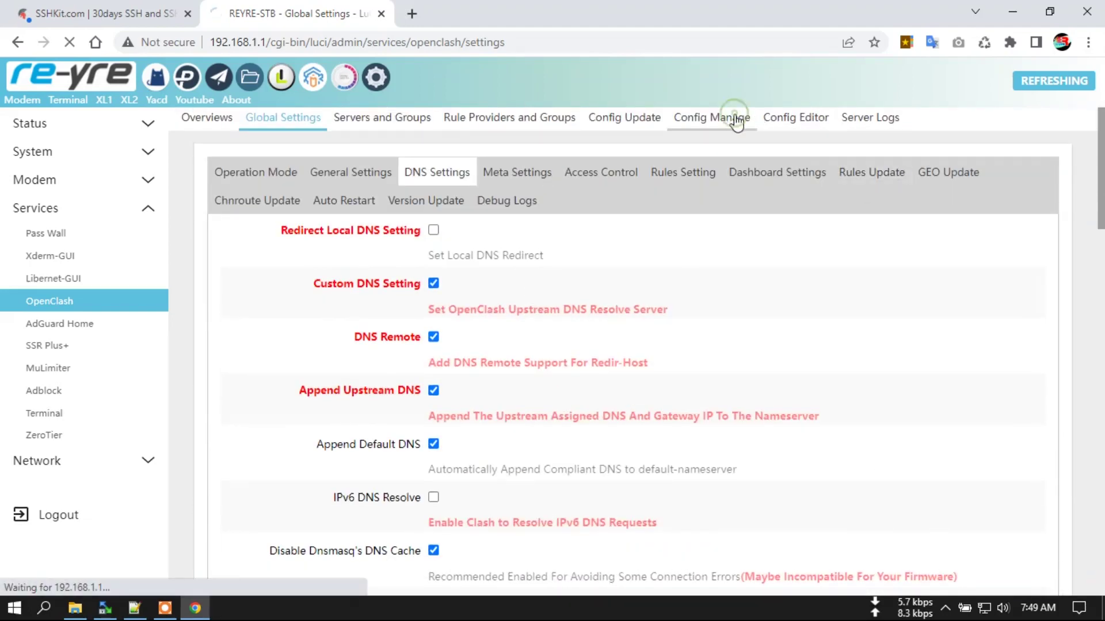
pyautogui.scroll(-10, 993, 275)
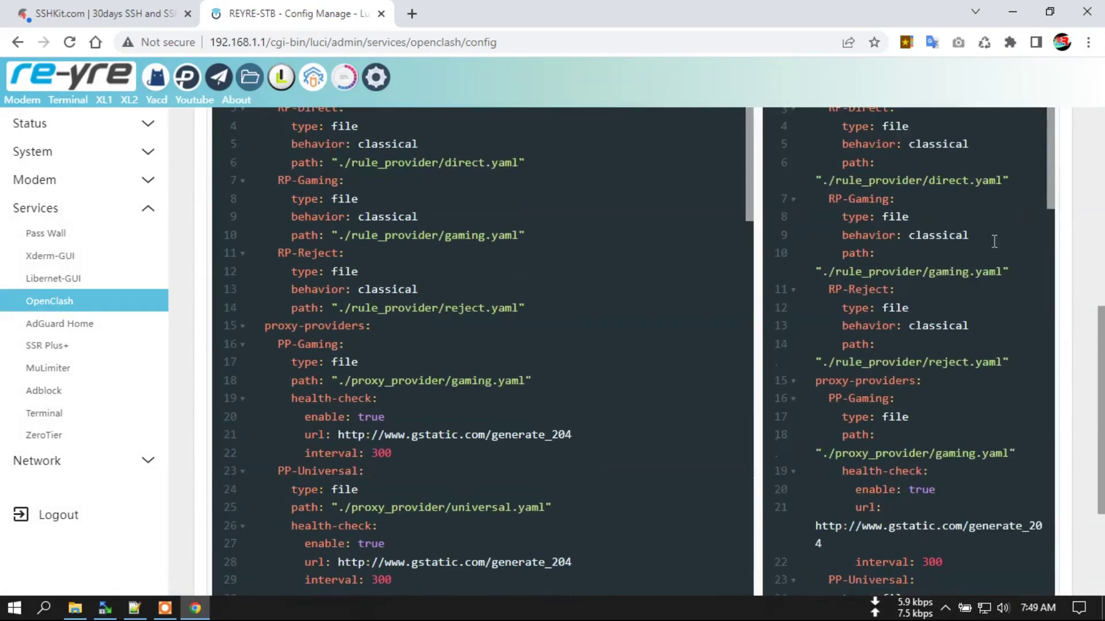
pyautogui.scroll(-9, 993, 275)
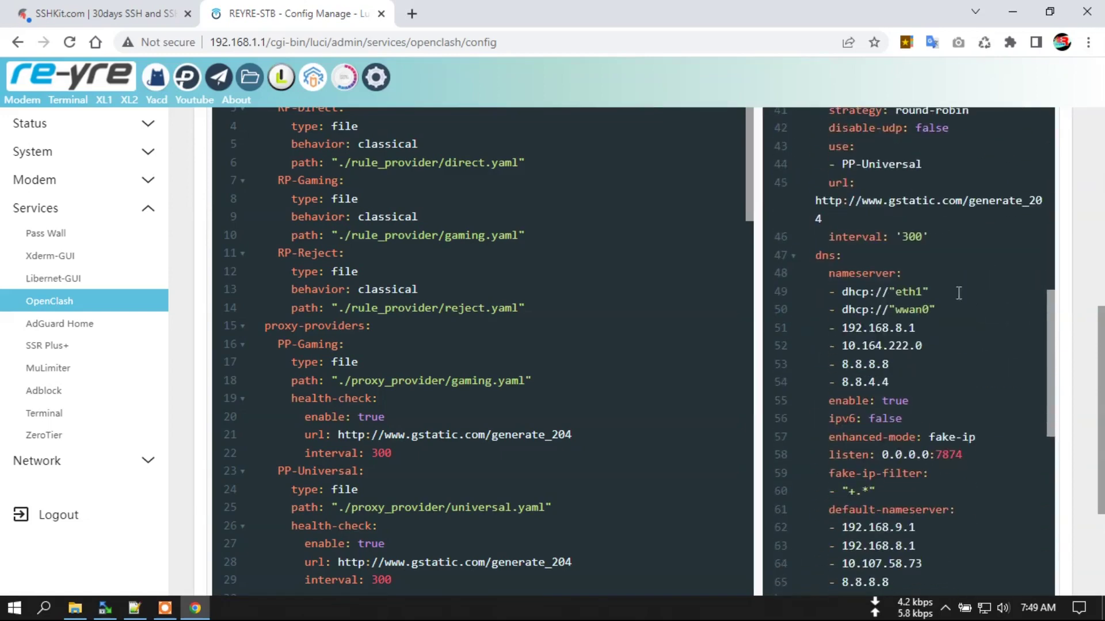
pyautogui.scroll(-5, 905, 352)
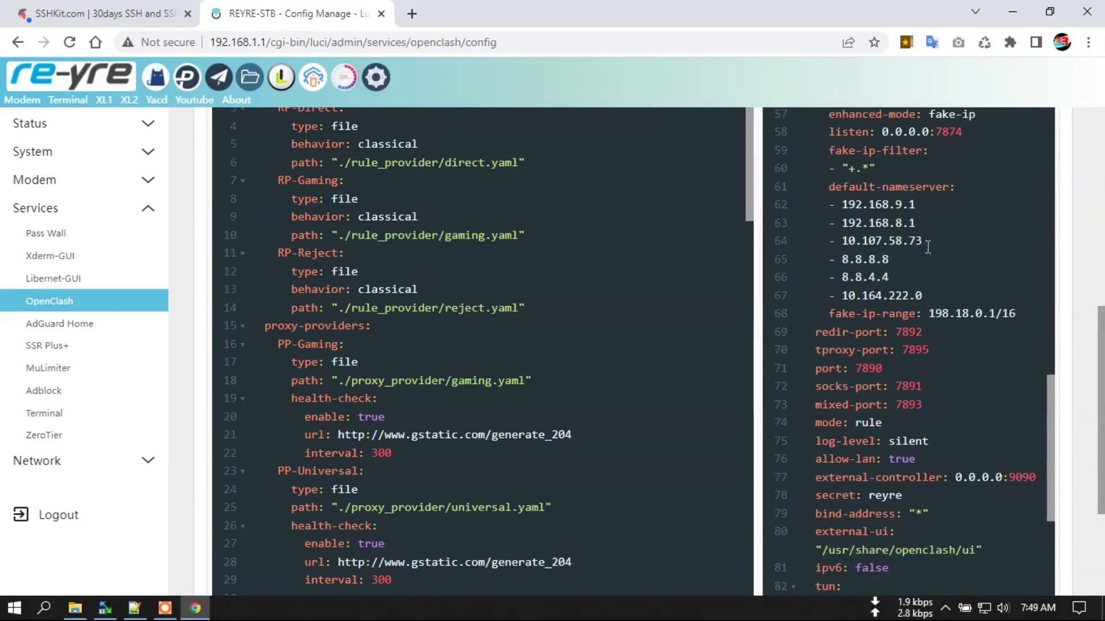
pyautogui.scroll(-2, 932, 311)
pyautogui.scroll(2, 932, 311)
pyautogui.scroll(10, 345, 230)
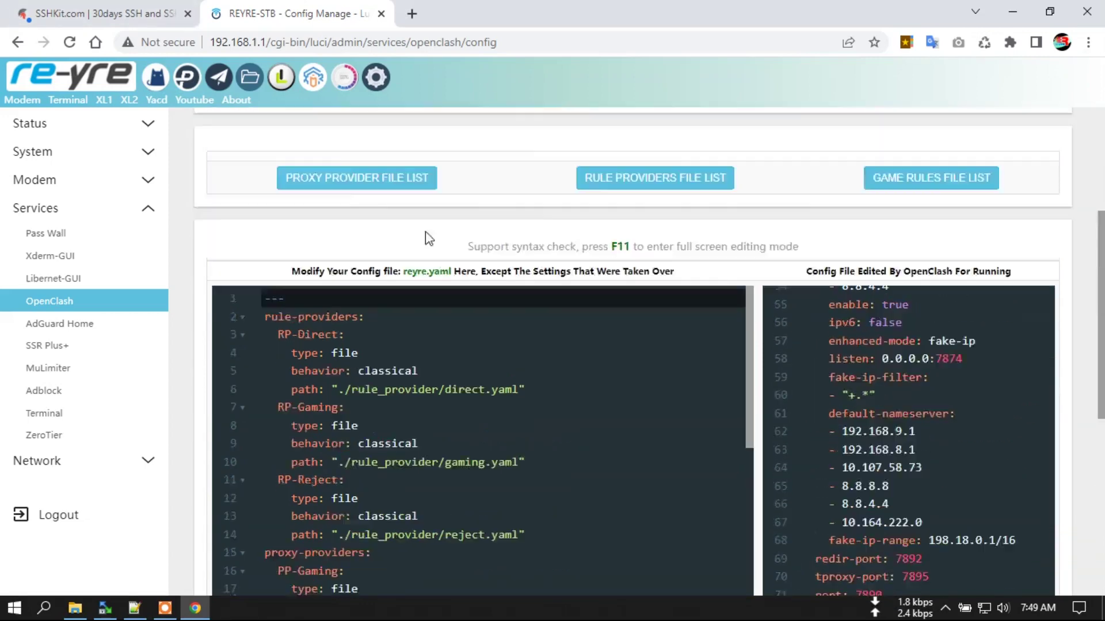
# Step: Inspect the details of the first 94.140 UDP nameserver in OpenClash's custom DNS servers and return to the global settings
pyautogui.click(279, 122)
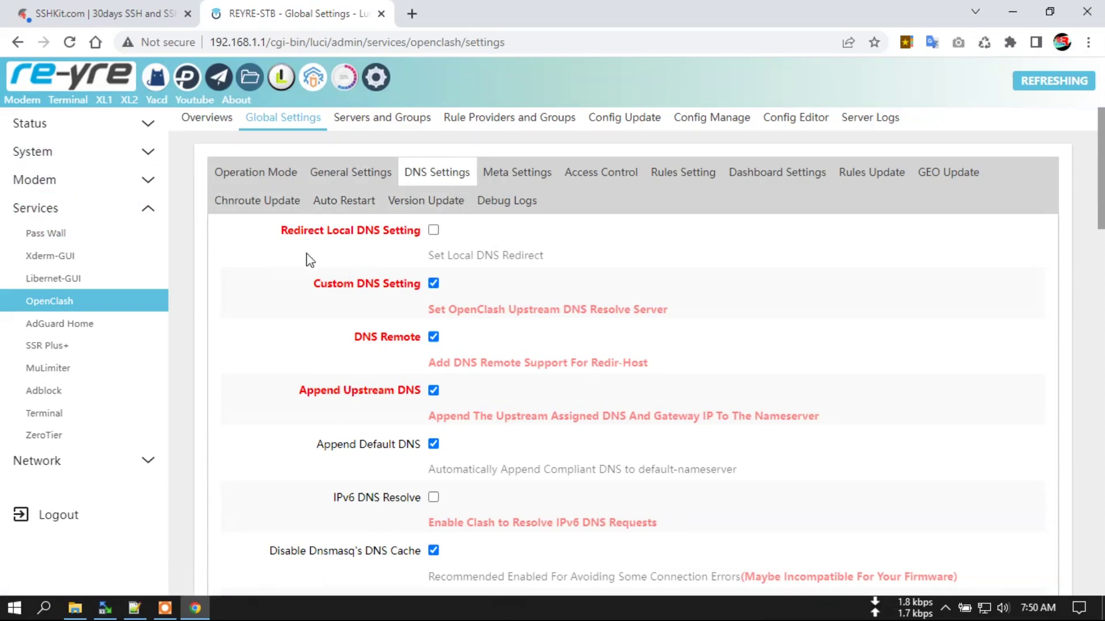
pyautogui.scroll(-10, 306, 259)
pyautogui.scroll(-2, 308, 261)
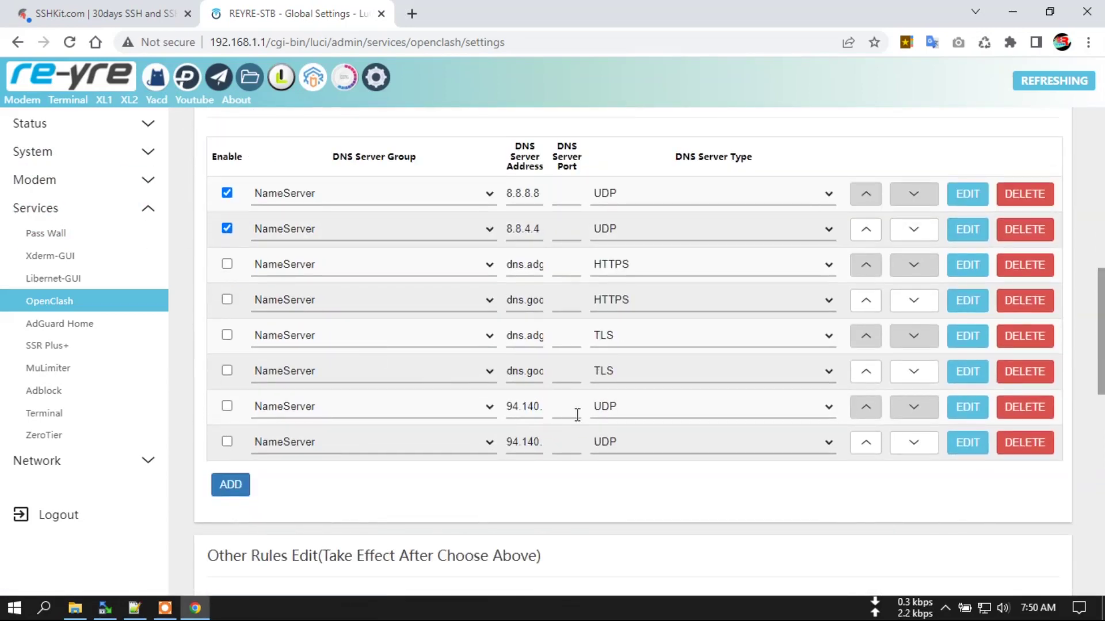
pyautogui.click(968, 416)
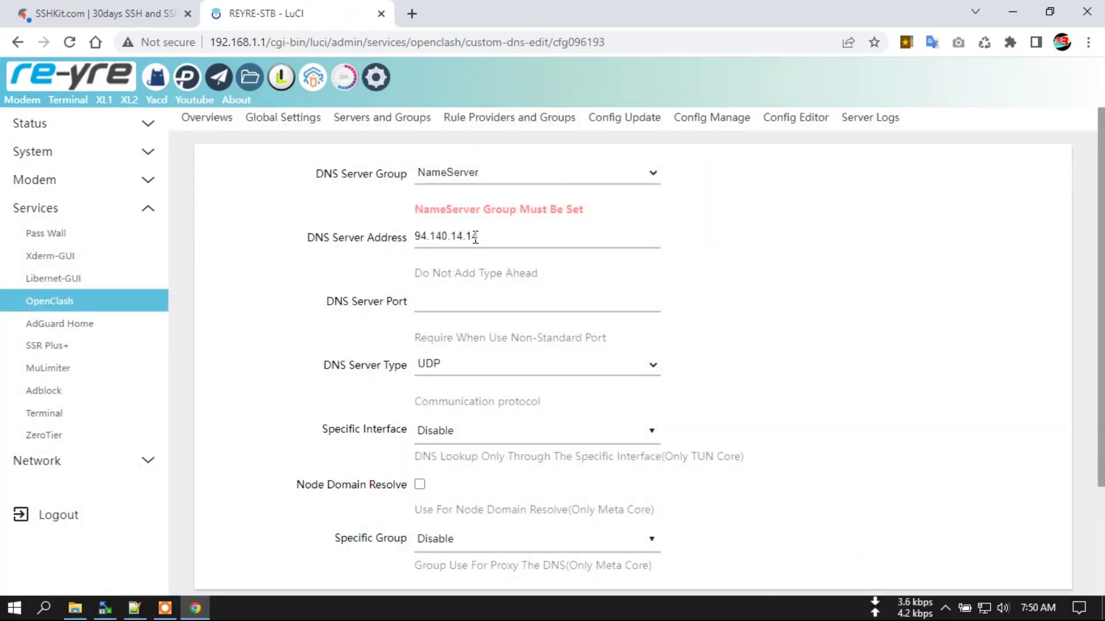
pyautogui.click(486, 236)
pyautogui.scroll(-3, 800, 344)
pyautogui.scroll(1, 708, 525)
pyautogui.scroll(-1, 758, 528)
pyautogui.click(847, 530)
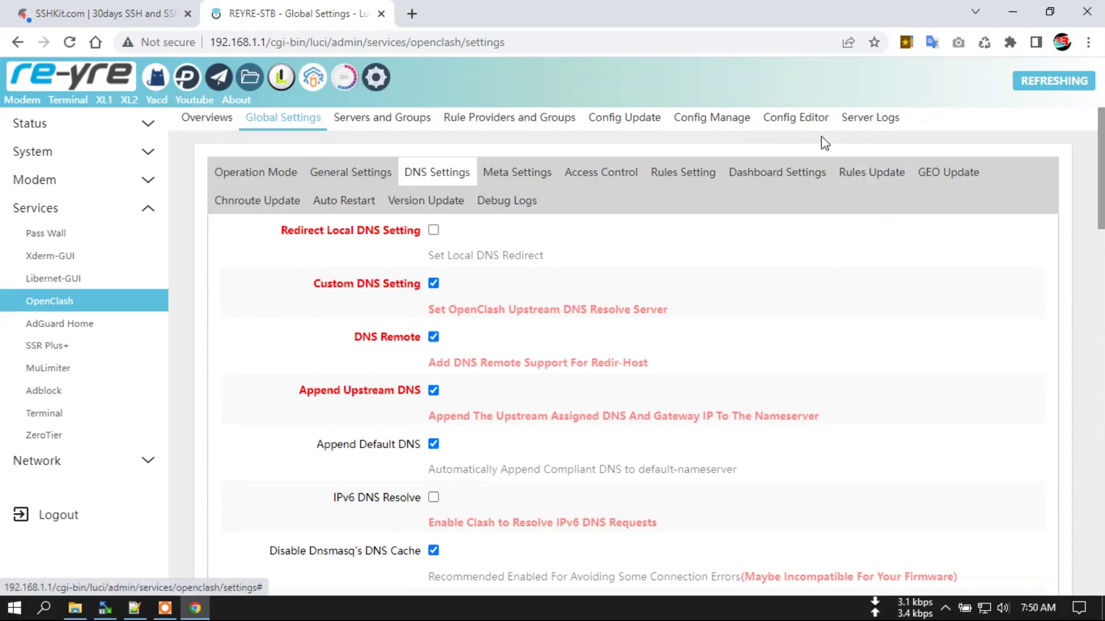
# Step: View reject.yaml from the rule_provider folder in OpenClash's Config Editor and check the pagead2.googlesyndication.com rule under Google Ads
pyautogui.click(811, 118)
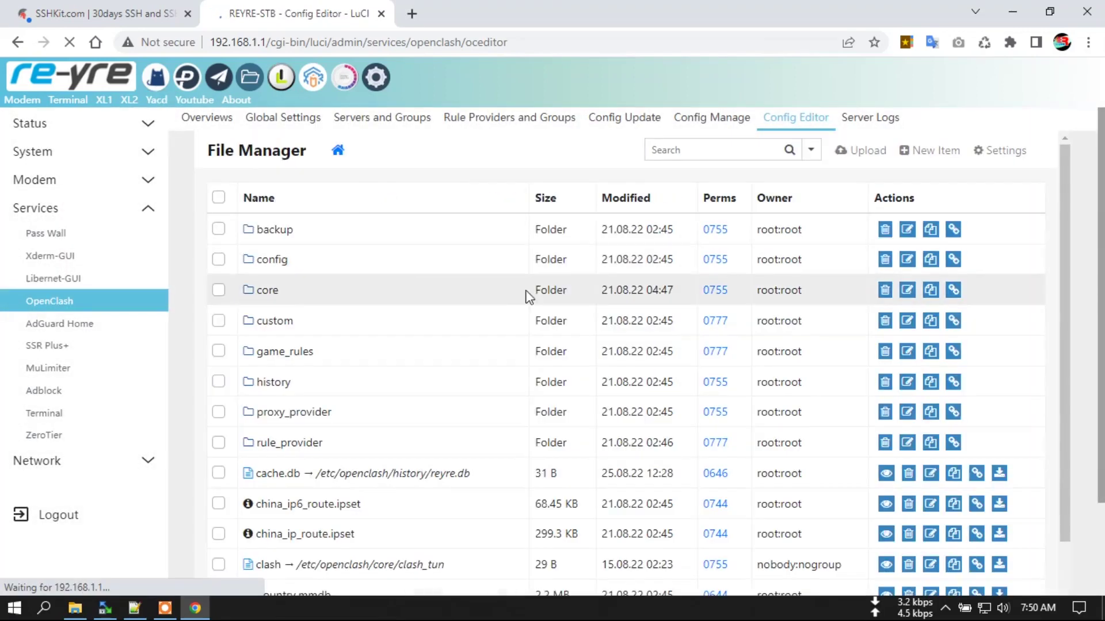
pyautogui.click(291, 443)
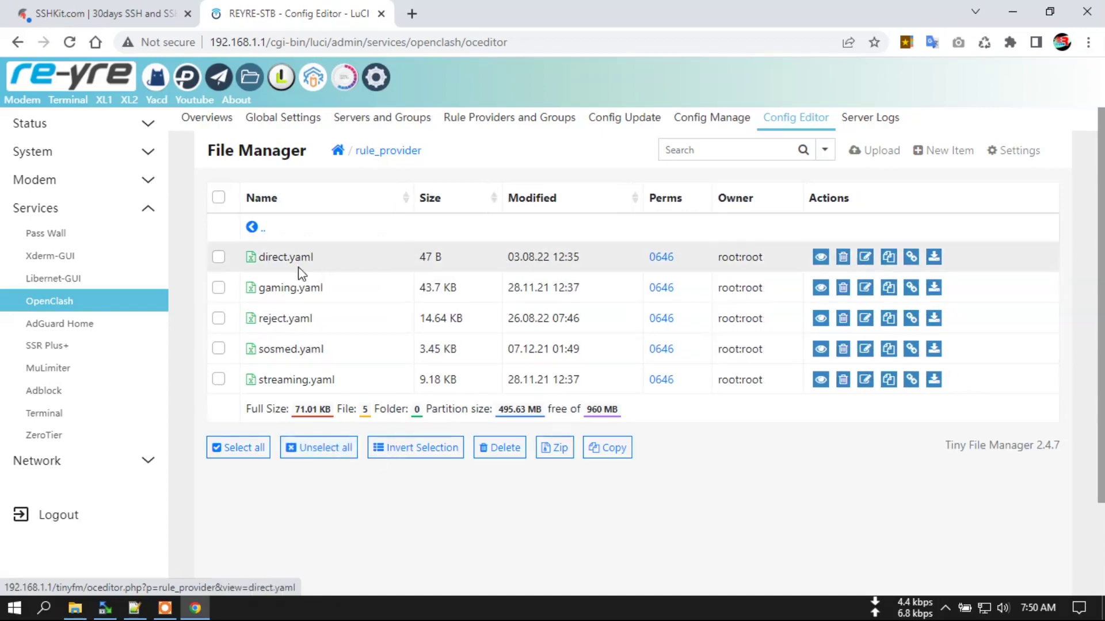
pyautogui.click(277, 318)
pyautogui.scroll(-2, 316, 439)
pyautogui.scroll(-3, 315, 439)
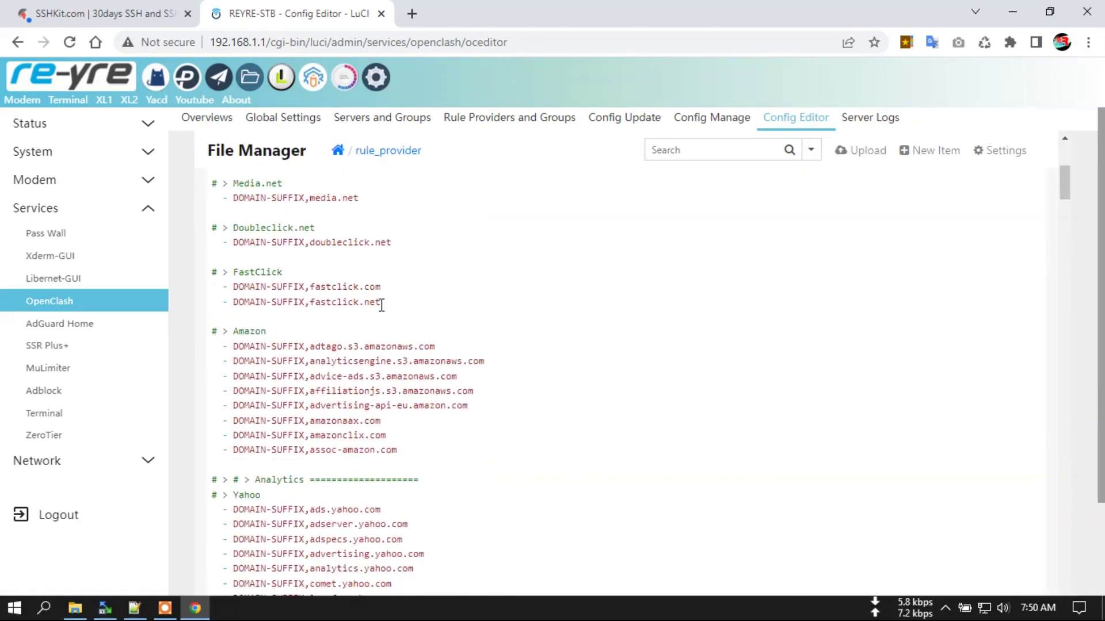
pyautogui.scroll(3, 382, 309)
pyautogui.moveTo(348, 276); pyautogui.dragTo(490, 281)
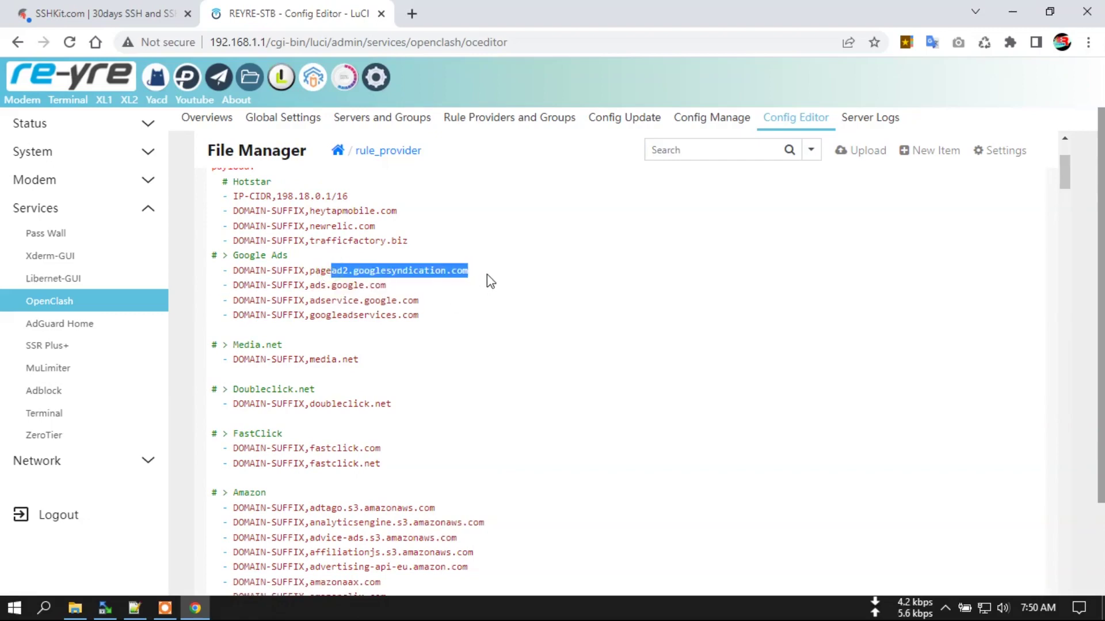
pyautogui.click(224, 273)
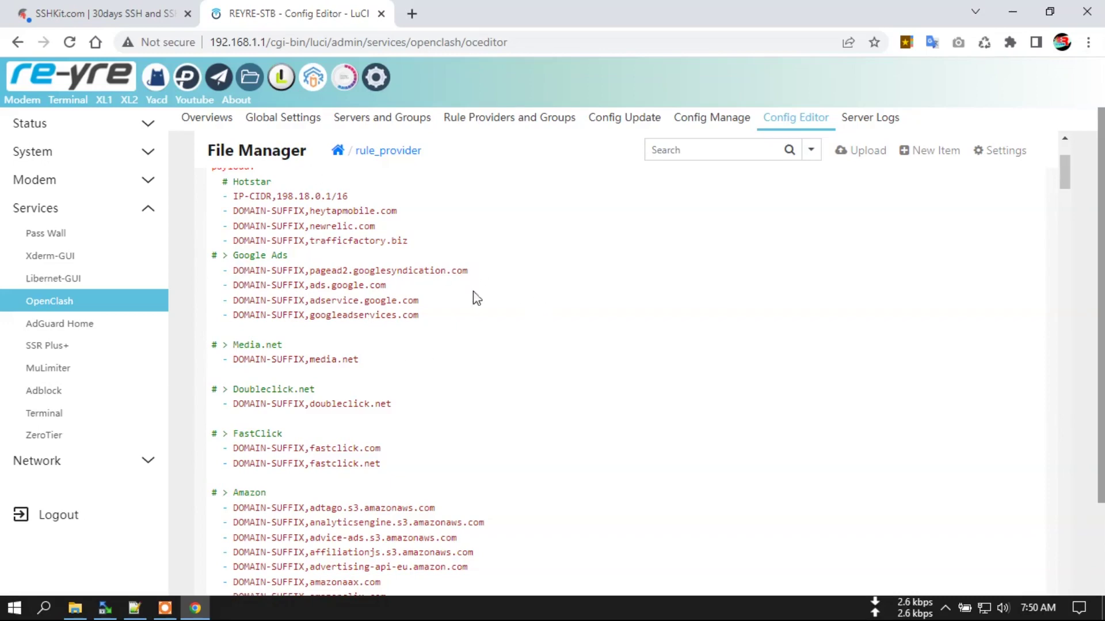
pyautogui.scroll(3, 411, 282)
# Step: Open the AdGuard Home dashboard from the router's status pages and review the upstream servers in its DNS settings
pyautogui.click(51, 123)
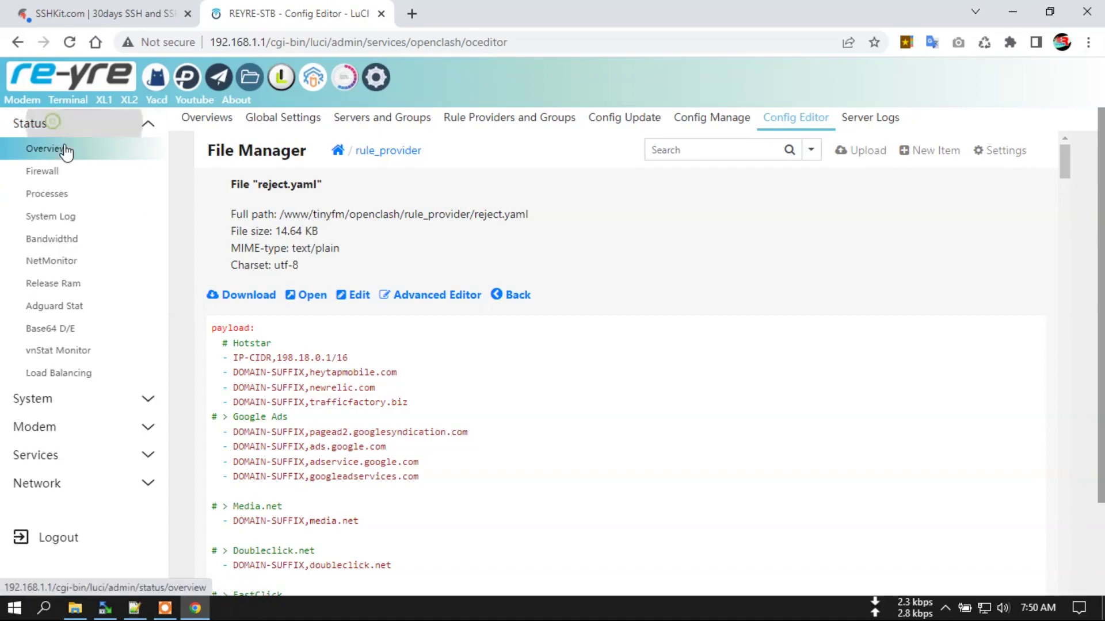
pyautogui.click(64, 311)
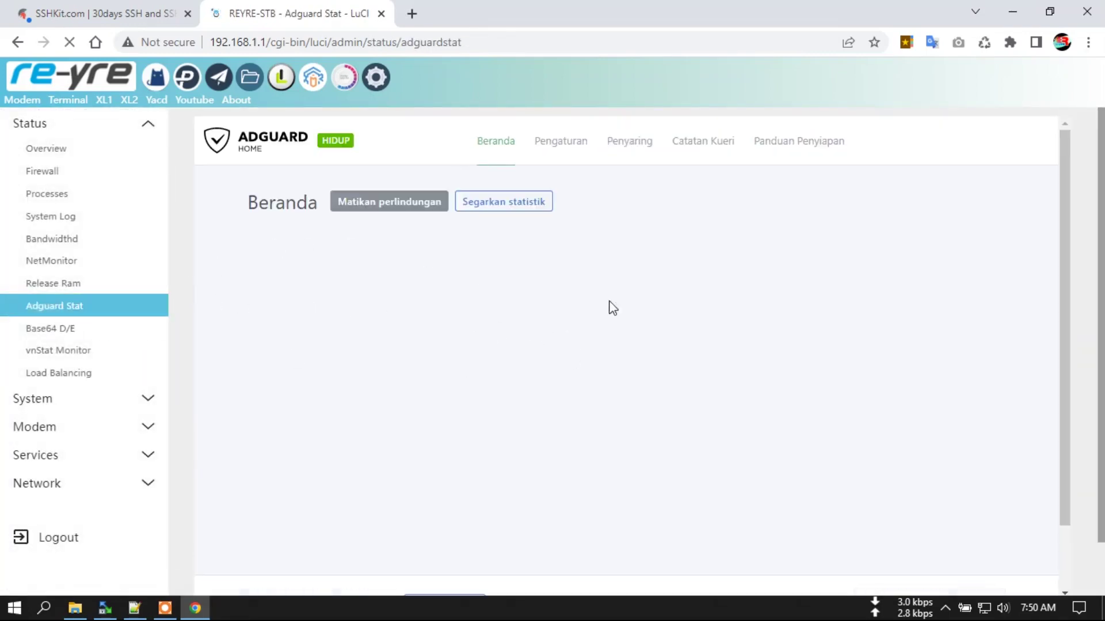
pyautogui.moveTo(631, 150)
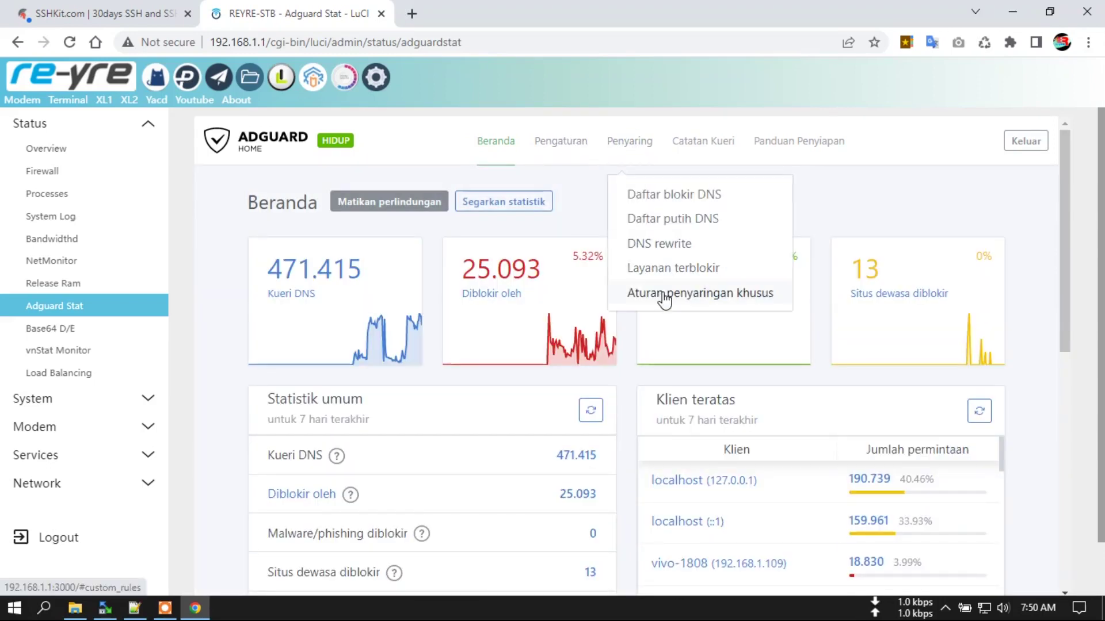
pyautogui.moveTo(557, 140)
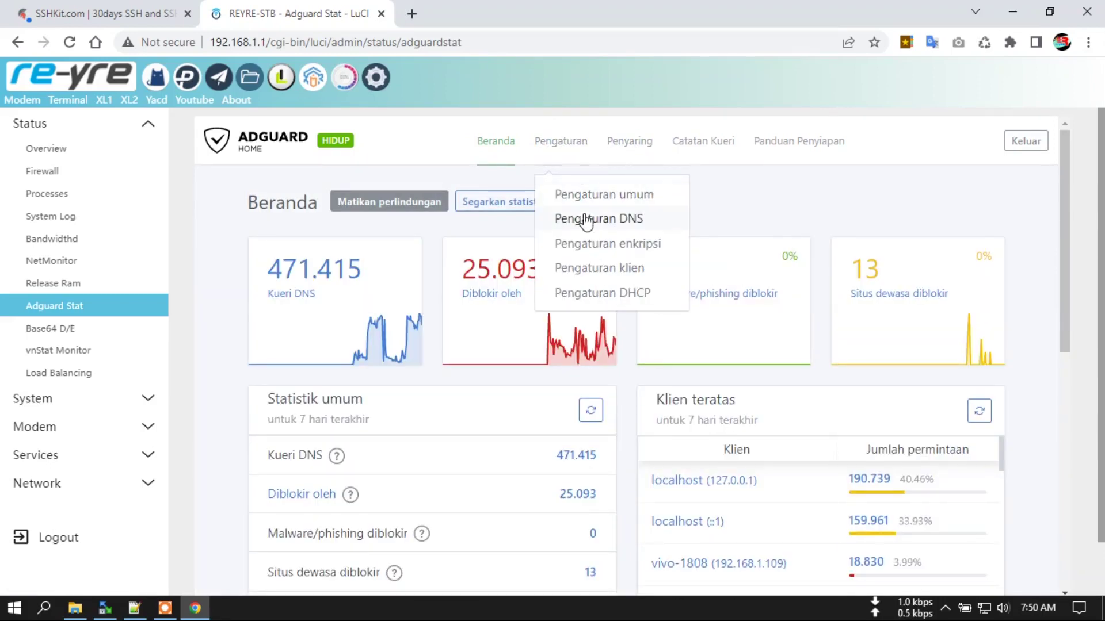
pyautogui.click(584, 217)
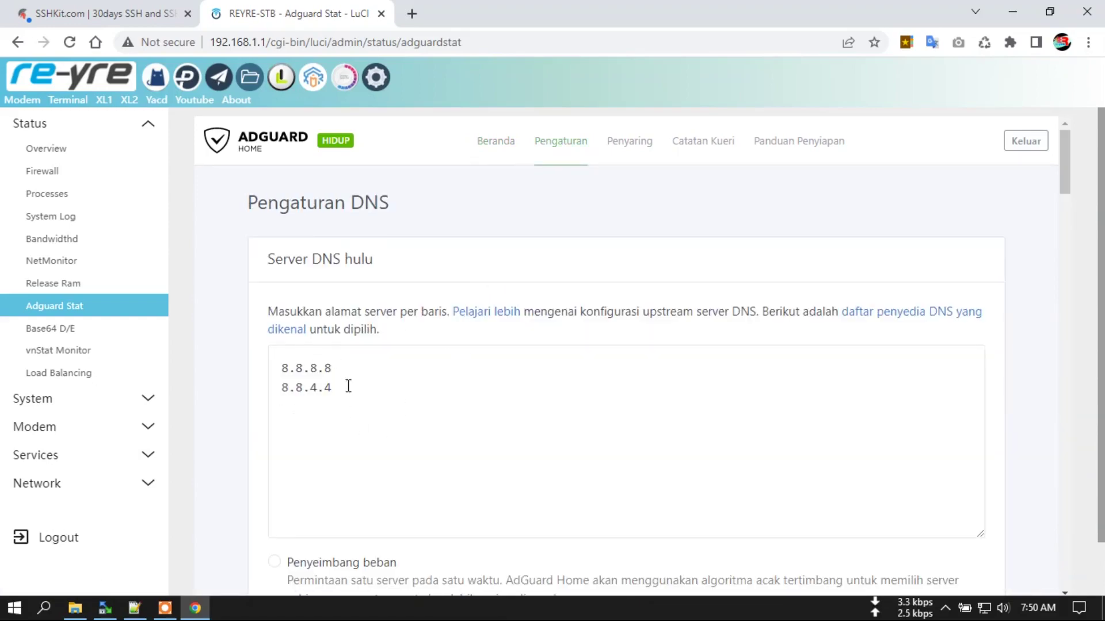
pyautogui.scroll(-9, 331, 405)
pyautogui.scroll(-5, 273, 454)
pyautogui.scroll(15, 535, 463)
# Step: Examine the allow and block entries in AdGuard Home's custom filtering rules along with the syntax examples below them
pyautogui.moveTo(626, 152)
pyautogui.click(661, 292)
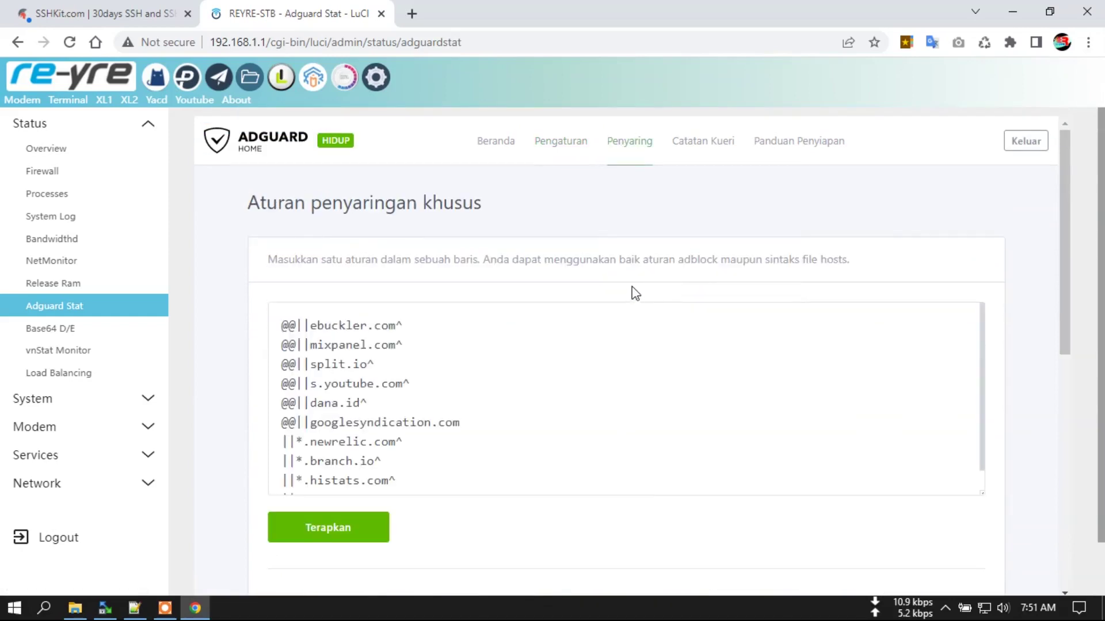
pyautogui.scroll(-3, 247, 345)
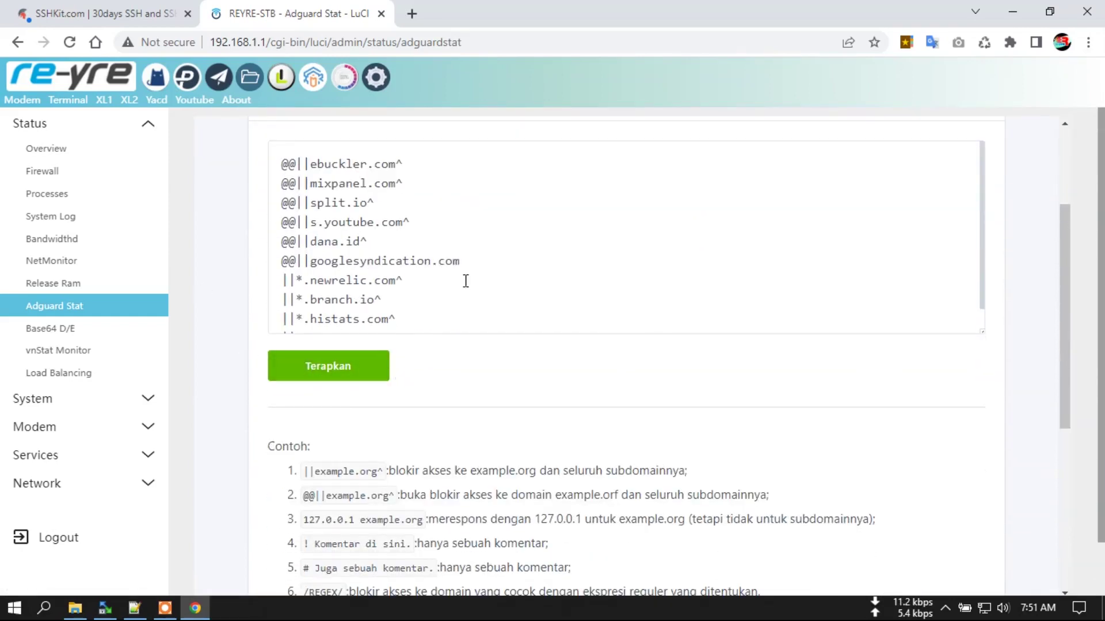
pyautogui.scroll(3, 216, 249)
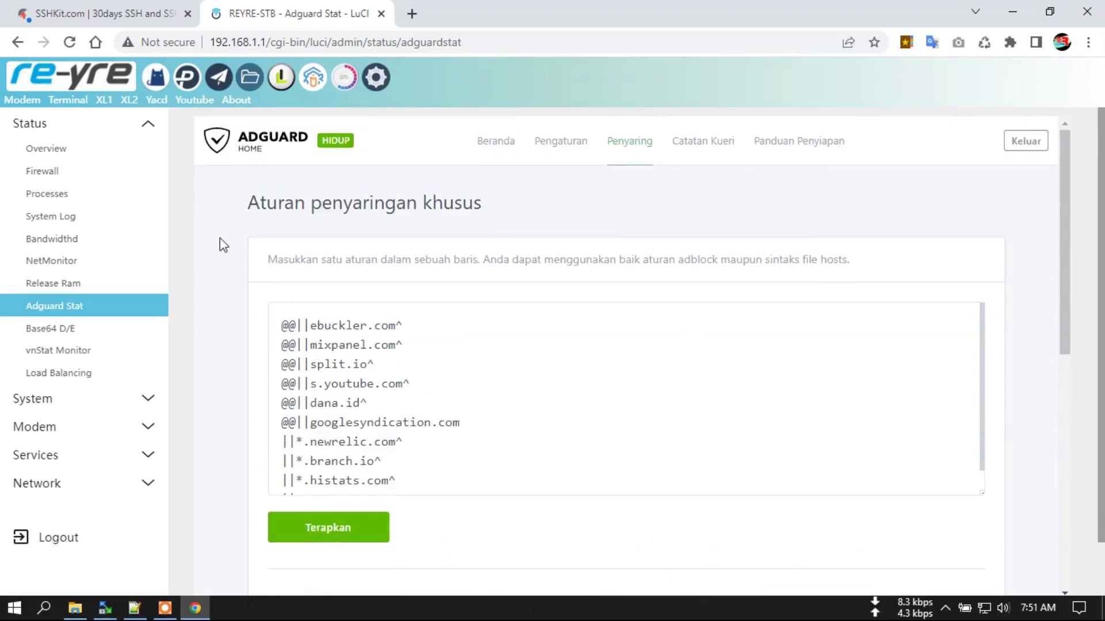
pyautogui.scroll(-1, 305, 301)
pyautogui.scroll(-3, 246, 328)
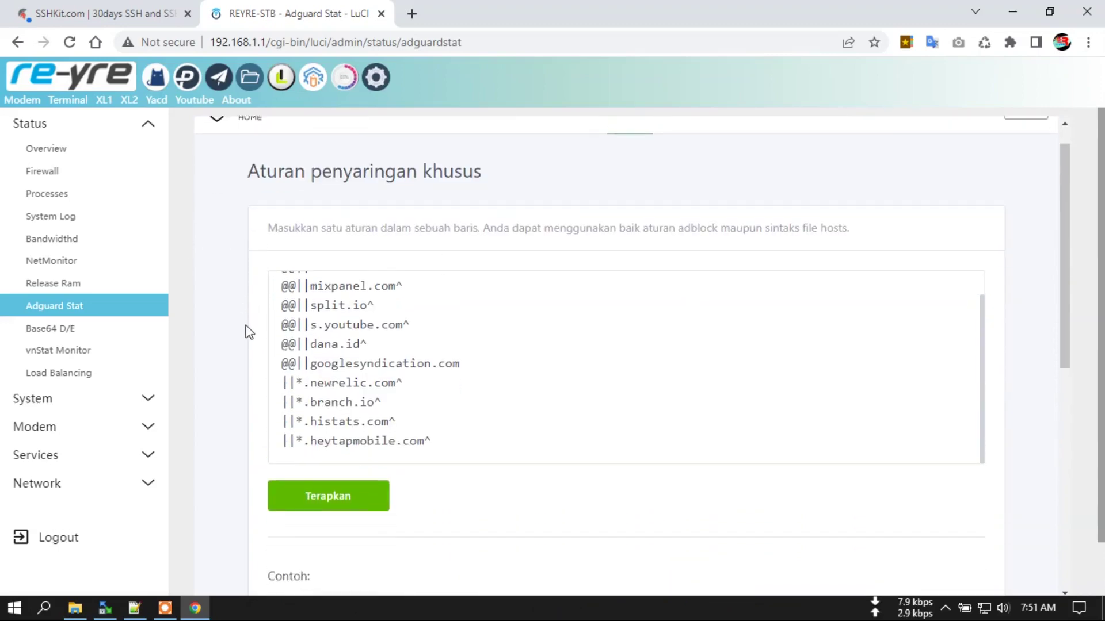
pyautogui.scroll(1, 769, 202)
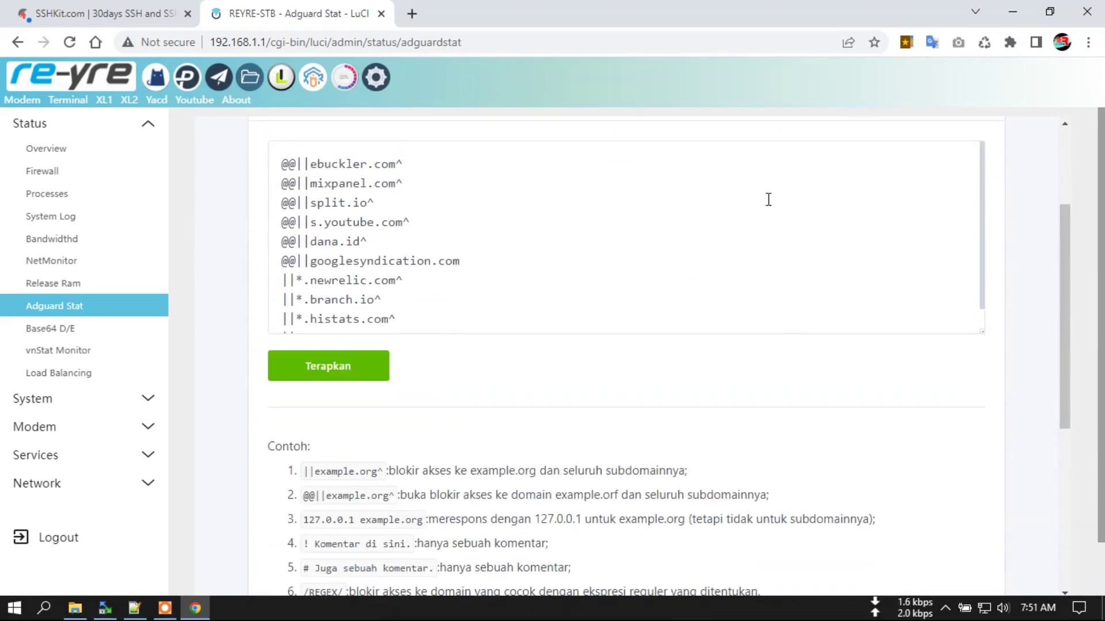
pyautogui.scroll(3, 630, 147)
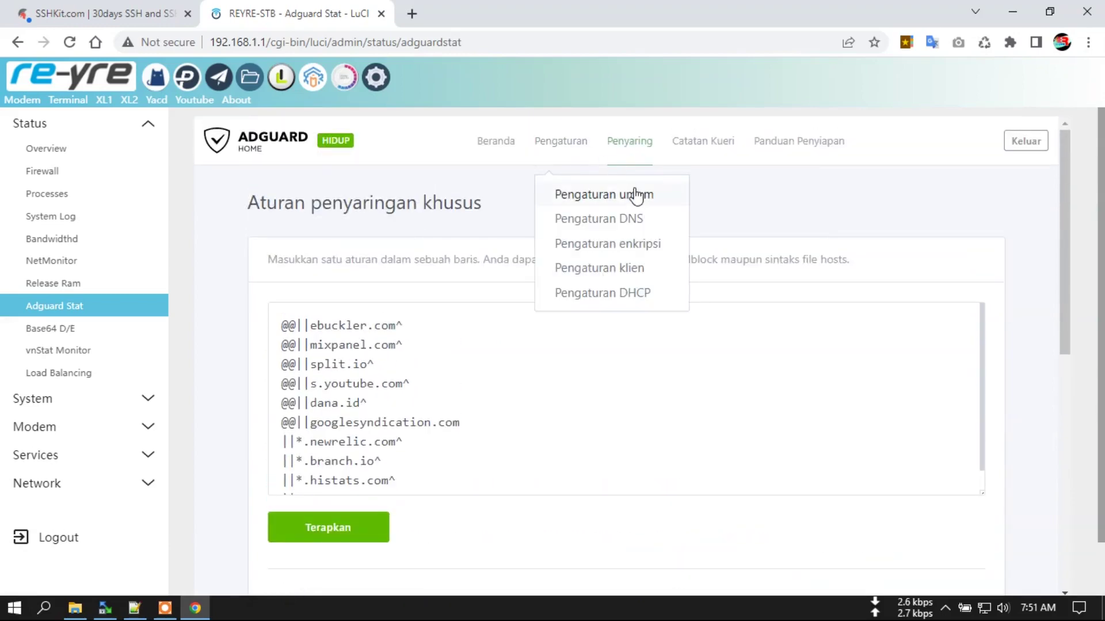
# Step: View the DNS blocklists, return to the custom filtering rules and highlight the @@||googlesyndication.com rule
pyautogui.click(673, 194)
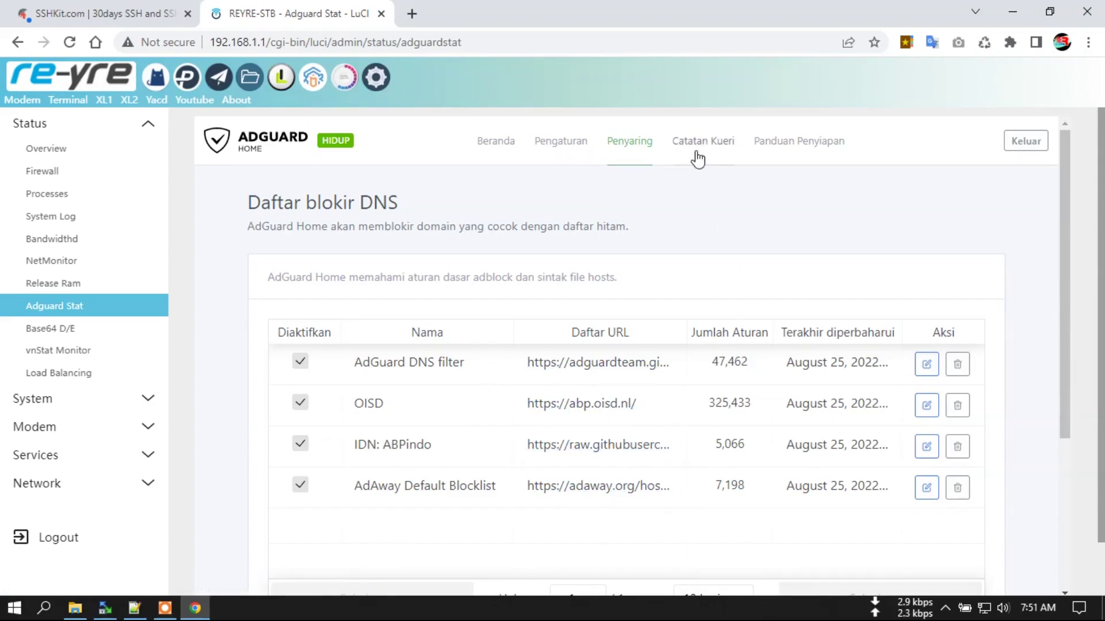
pyautogui.moveTo(632, 142)
pyautogui.click(683, 294)
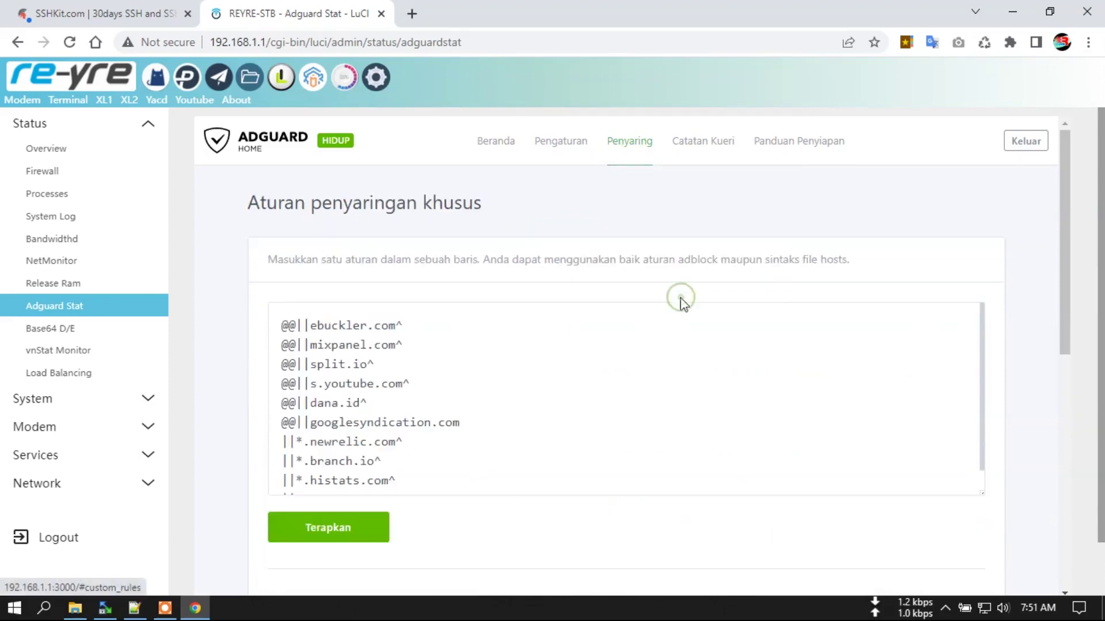
pyautogui.moveTo(283, 442); pyautogui.dragTo(423, 439)
pyautogui.moveTo(282, 425); pyautogui.dragTo(481, 426)
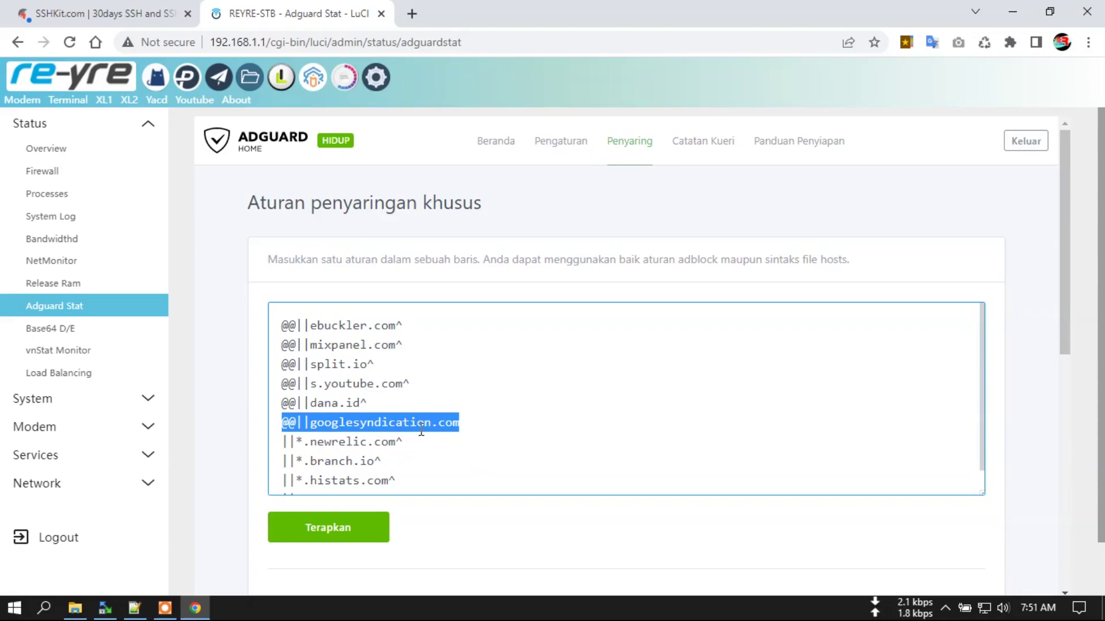
# Step: Turn the googlesyndication.com allow rule into a block rule by removing its @@ prefix, and apply the custom rules
pyautogui.scroll(-3, 234, 434)
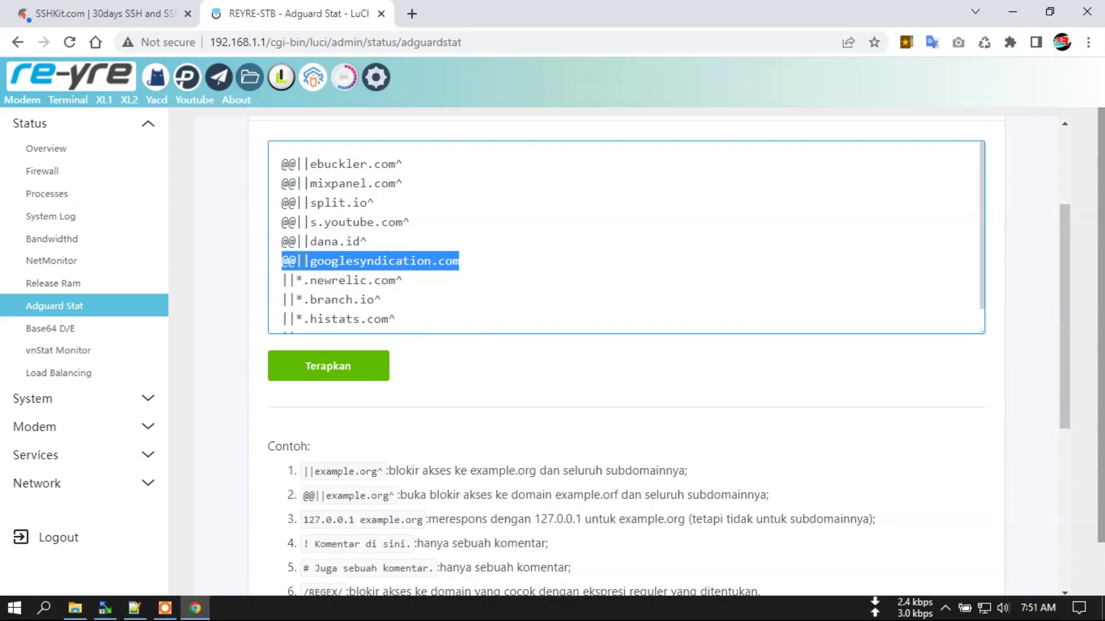
pyautogui.click(304, 261)
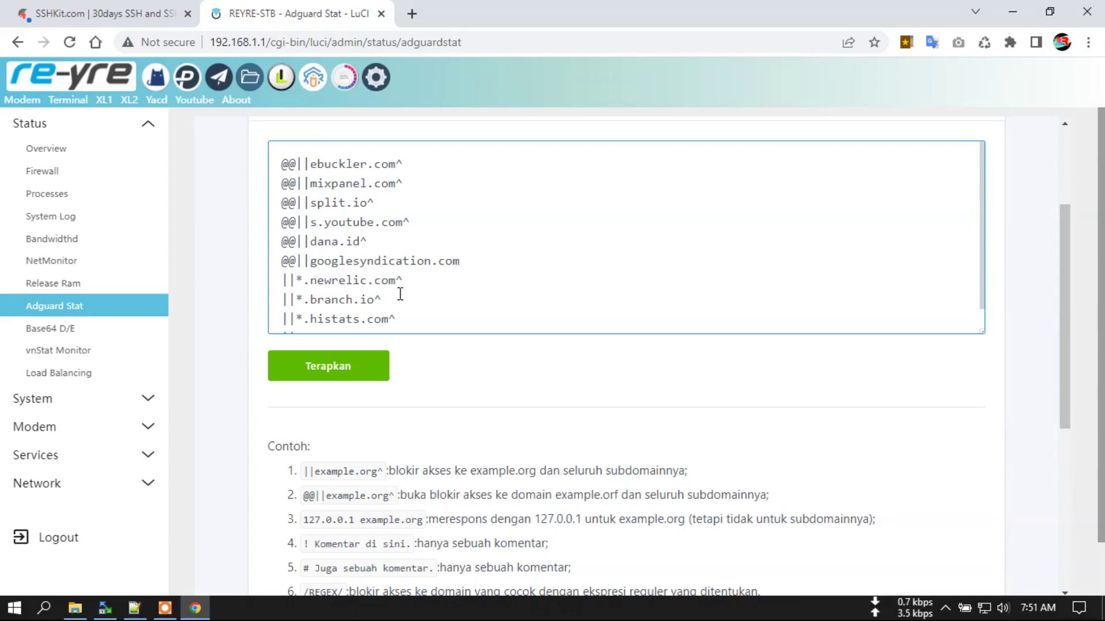
pyautogui.press('BackSpace')
pyautogui.press('BackSpace')
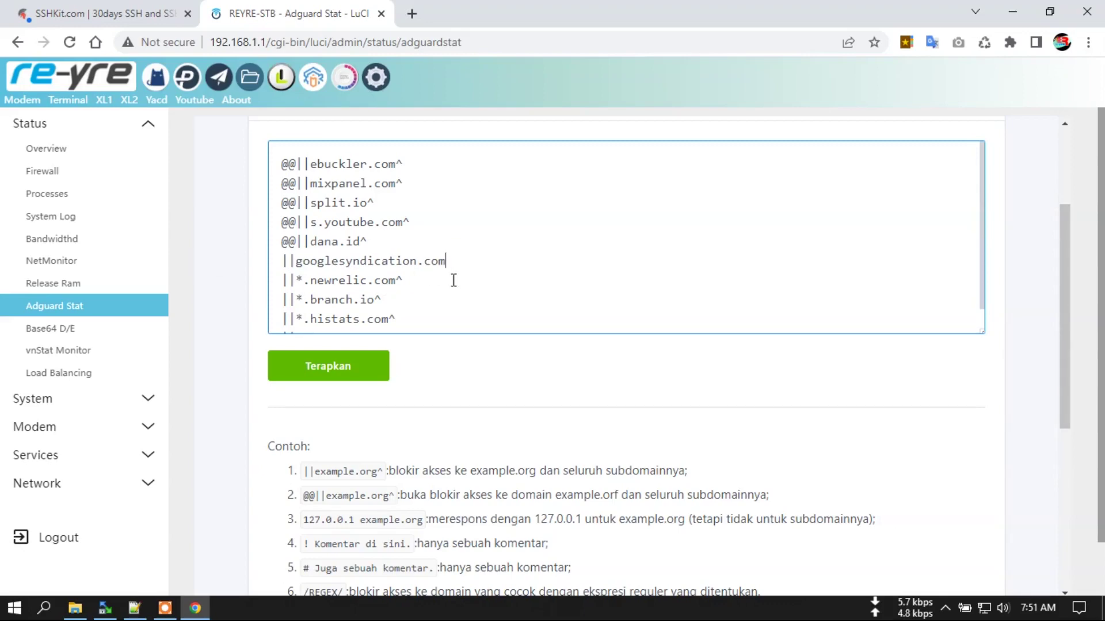
pyautogui.click(315, 375)
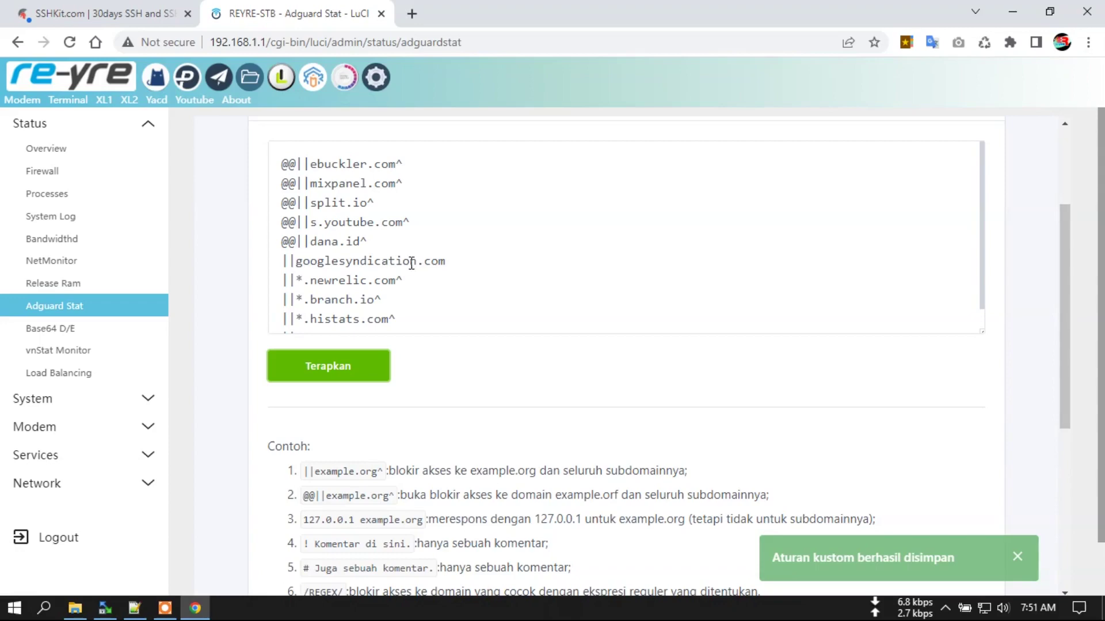
# Step: Delete the ||googlesyndication.com line from the custom filtering rules and apply the change
pyautogui.moveTo(454, 260); pyautogui.dragTo(451, 243)
pyautogui.press('BackSpace')
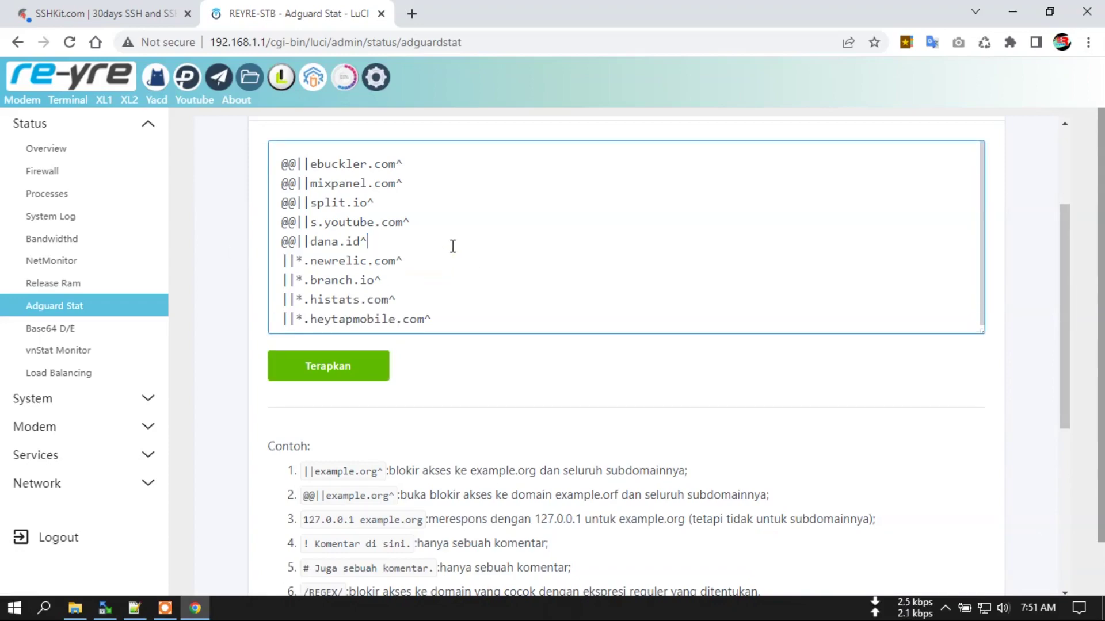
pyautogui.click(320, 373)
pyautogui.scroll(3, 643, 461)
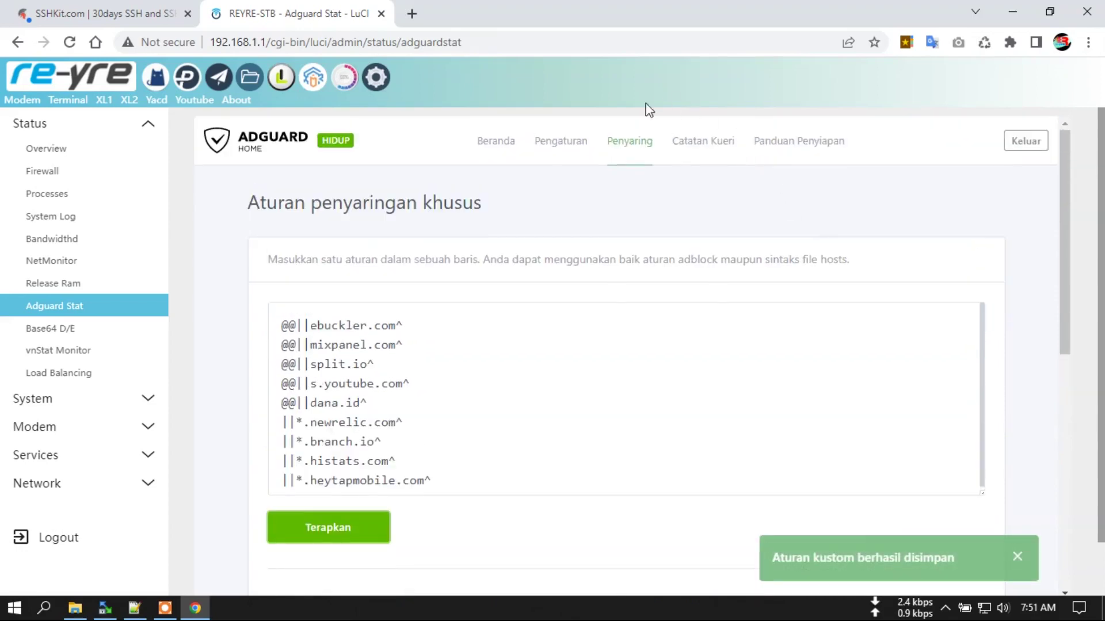
# Step: Open AdGuard Home's DNS blocklists to review the enabled filter lists
pyautogui.moveTo(634, 170)
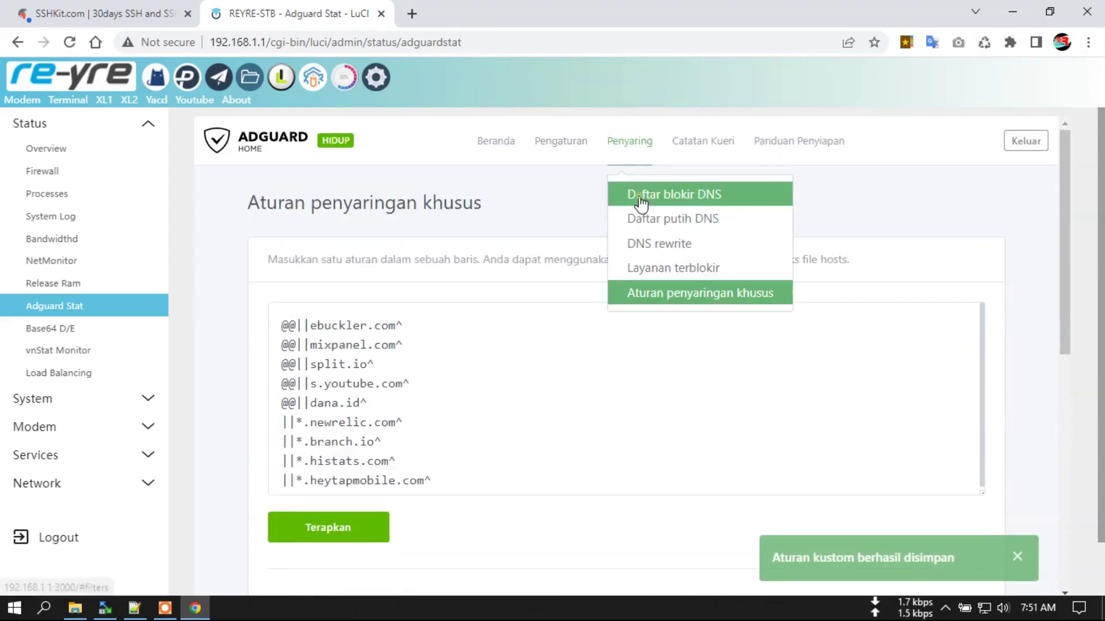
pyautogui.click(641, 199)
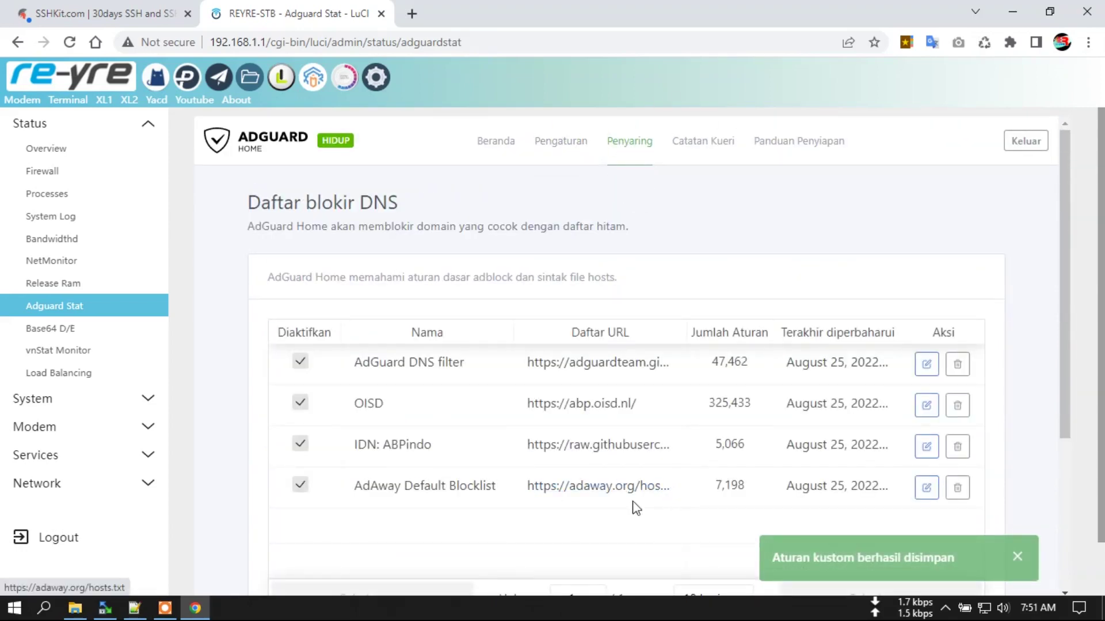